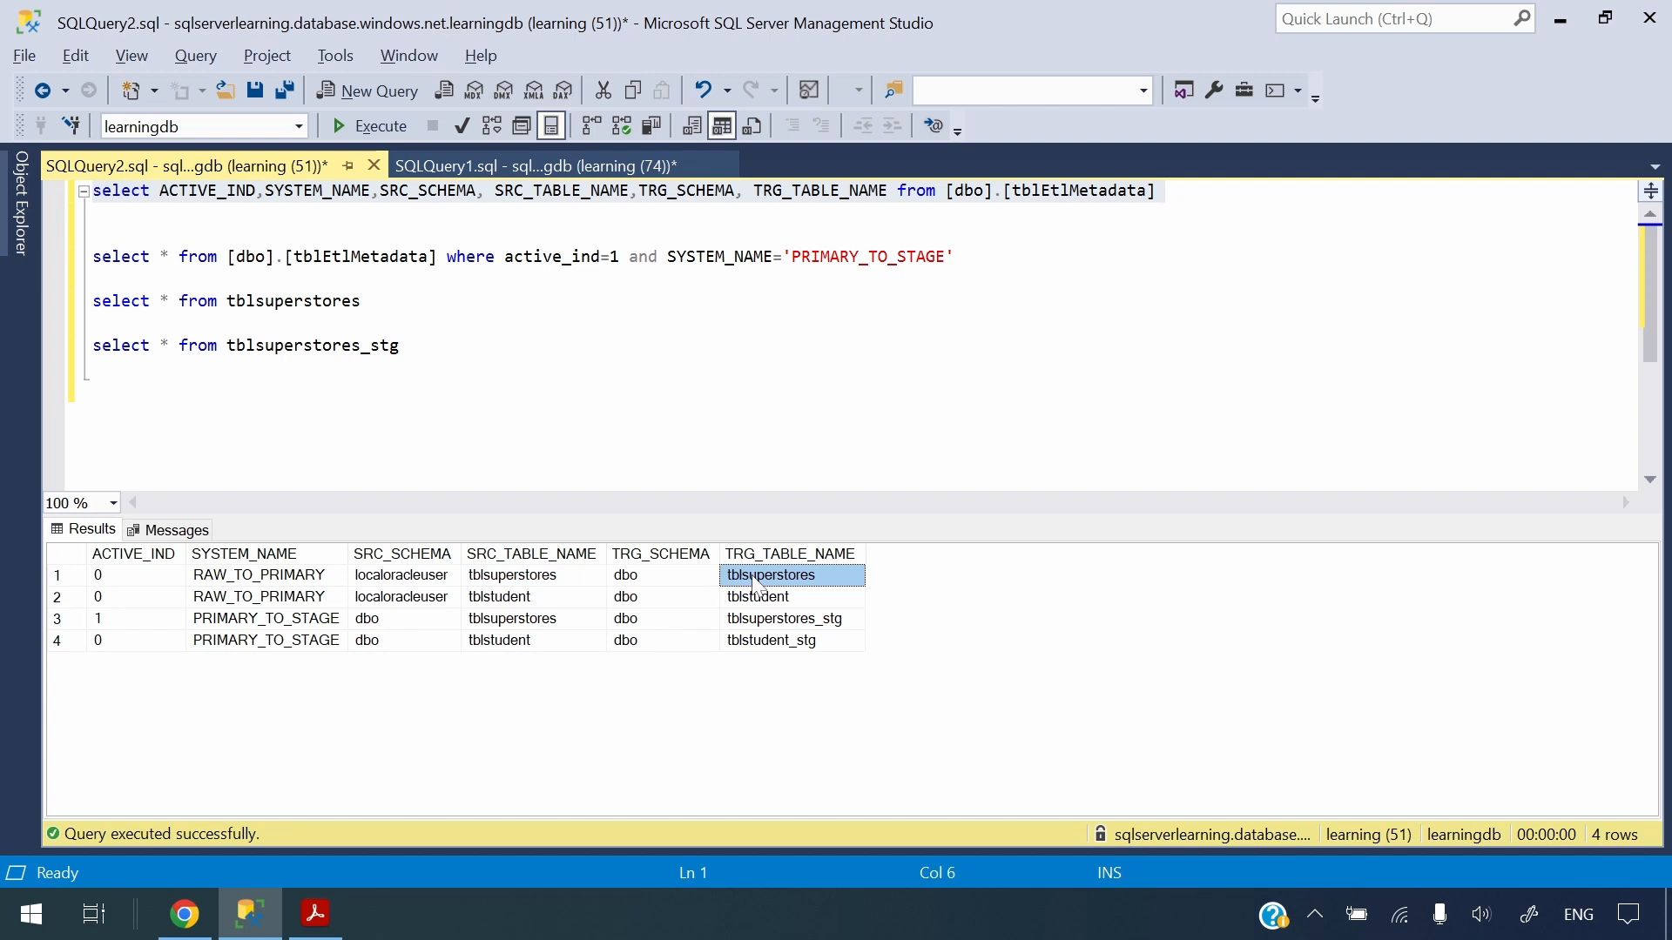
Switch to the Data Factory pipeline2 editor and add a Lookup activity to its canvas
key(alt+Tab)
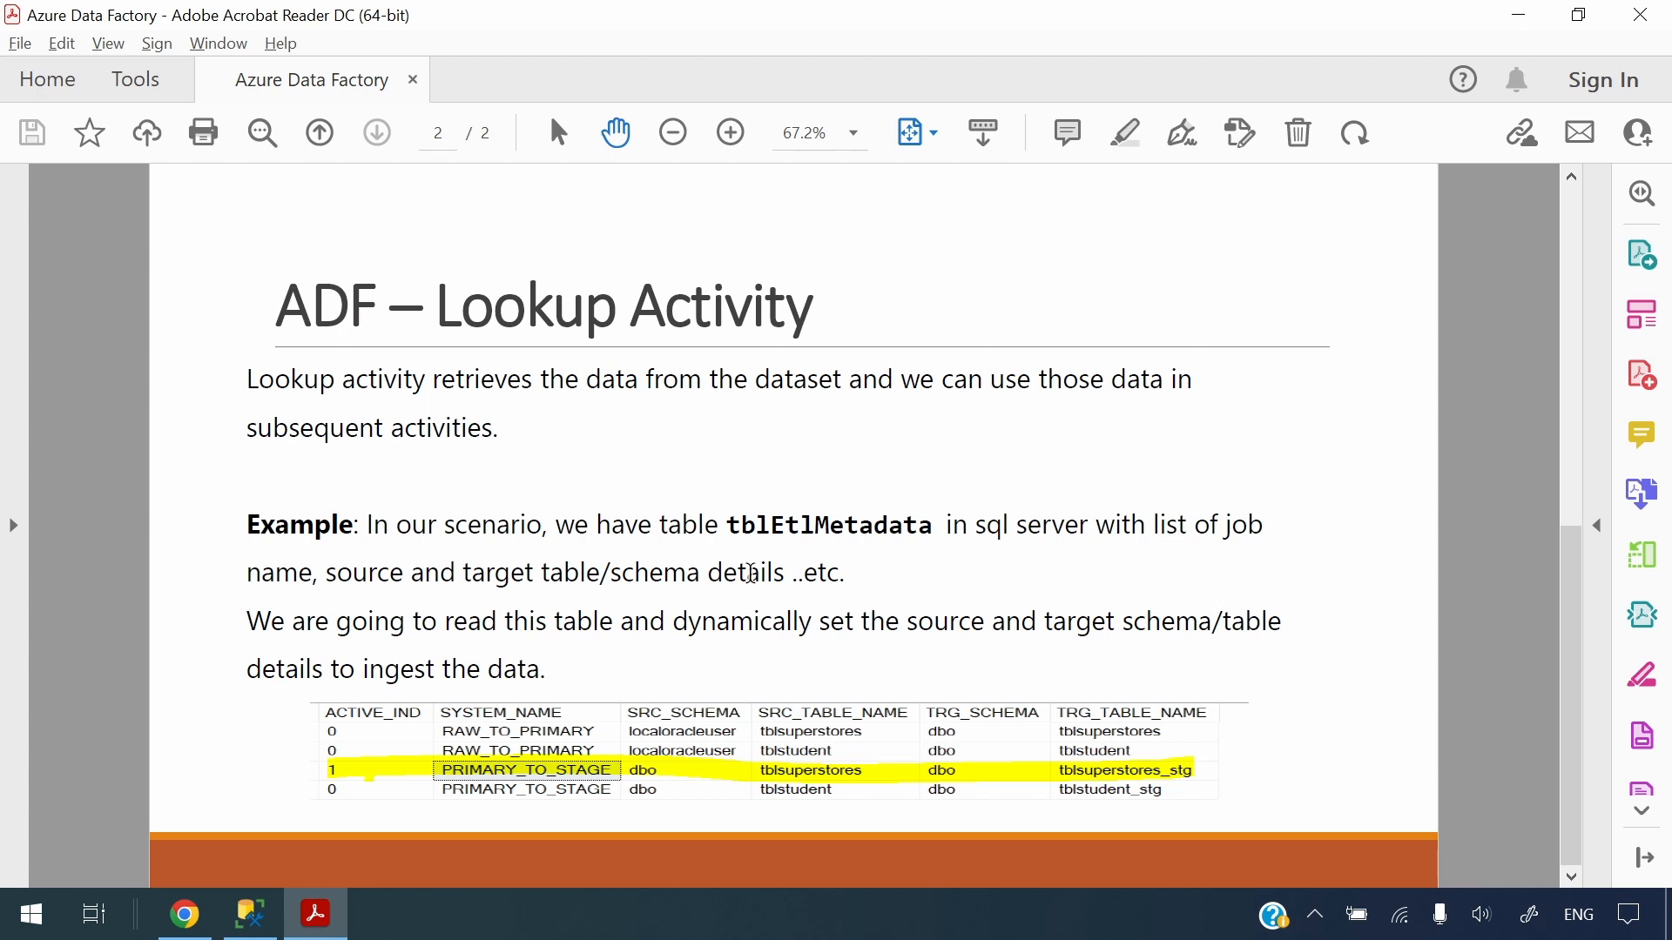
key(alt+Tab)
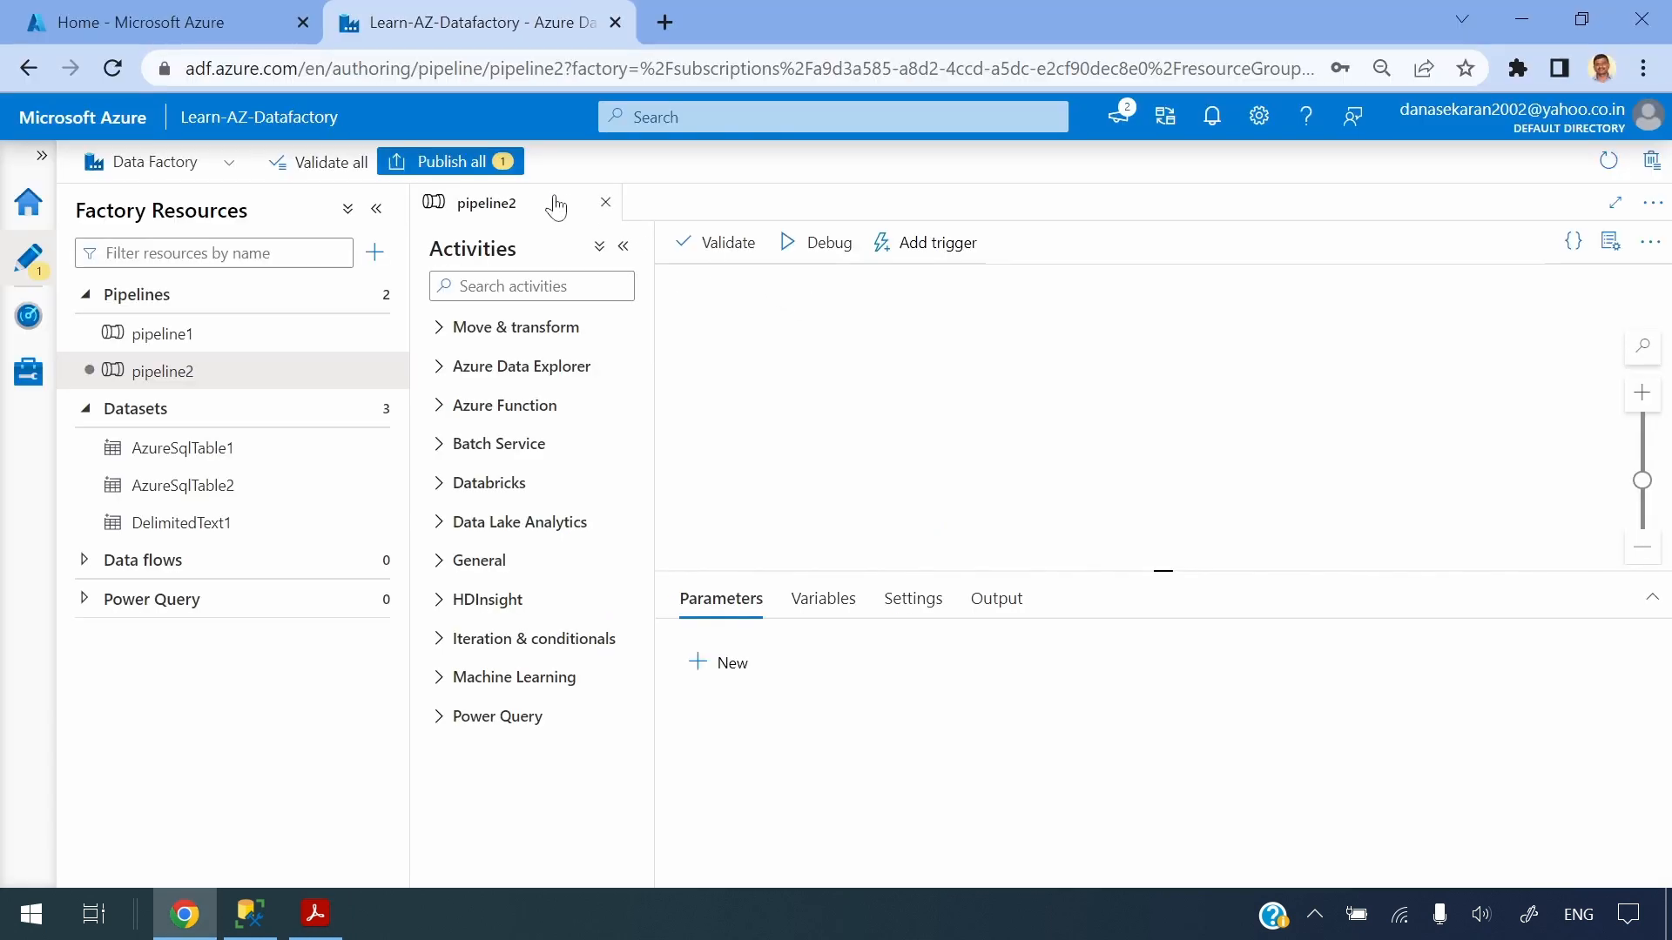
click(523, 286)
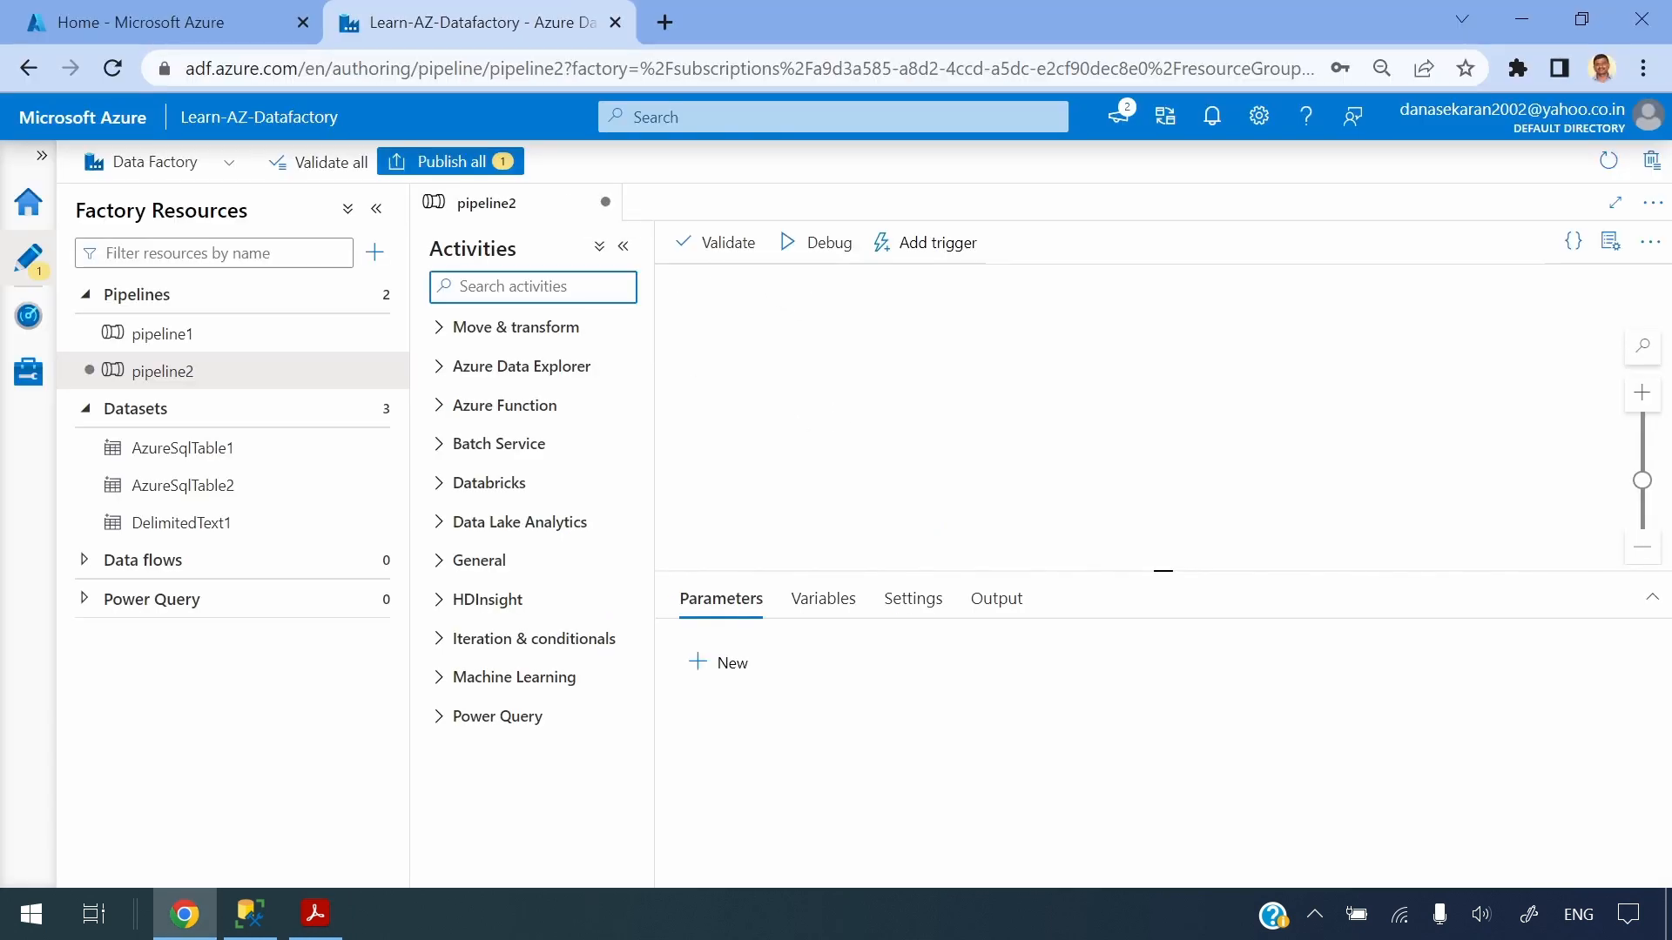
text(loo)
drag(505, 371, 853, 370)
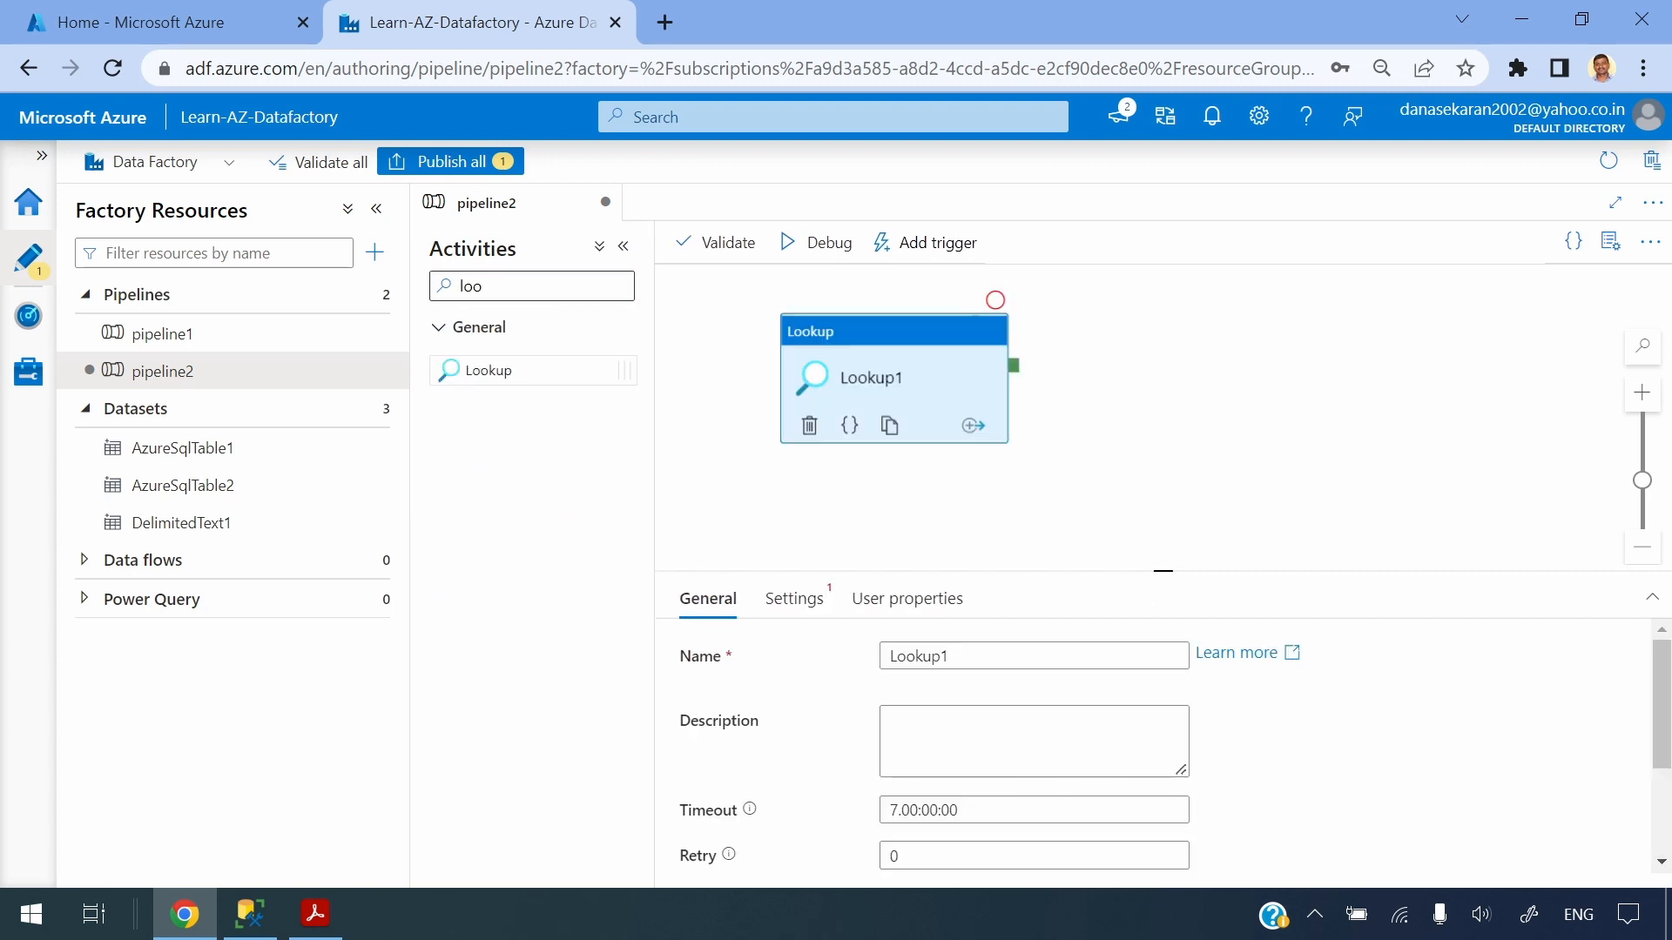
click(871, 335)
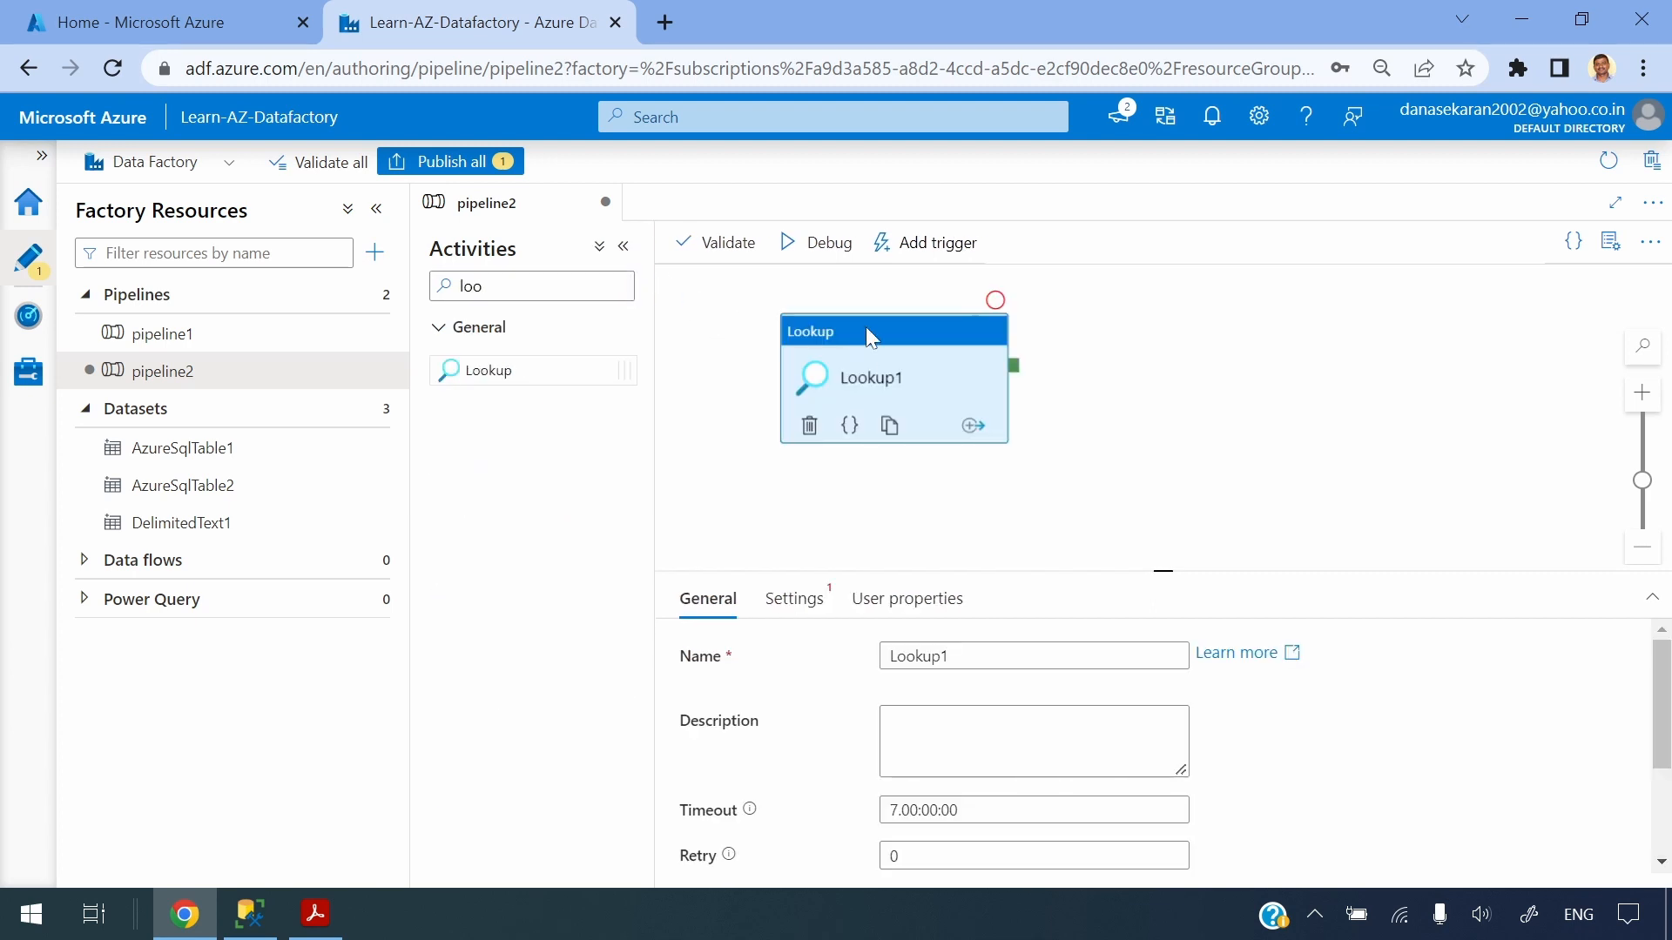
Set the Lookup activity's source dataset to AzureSqlTable1
click(623, 246)
click(581, 601)
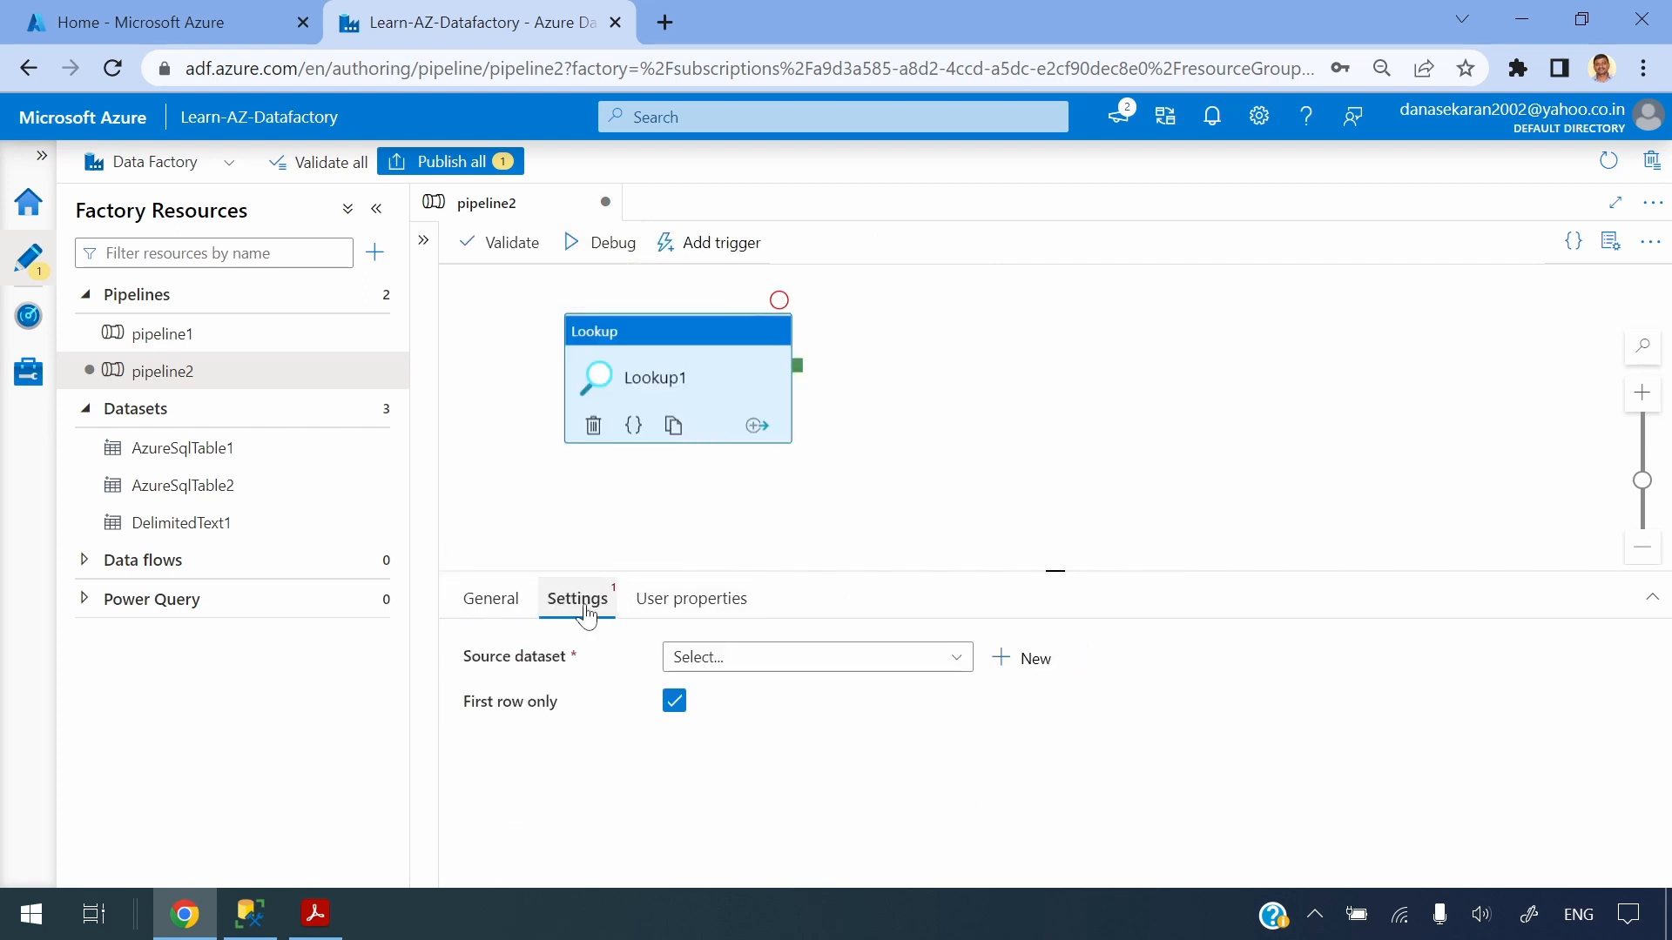
drag(812, 571, 815, 514)
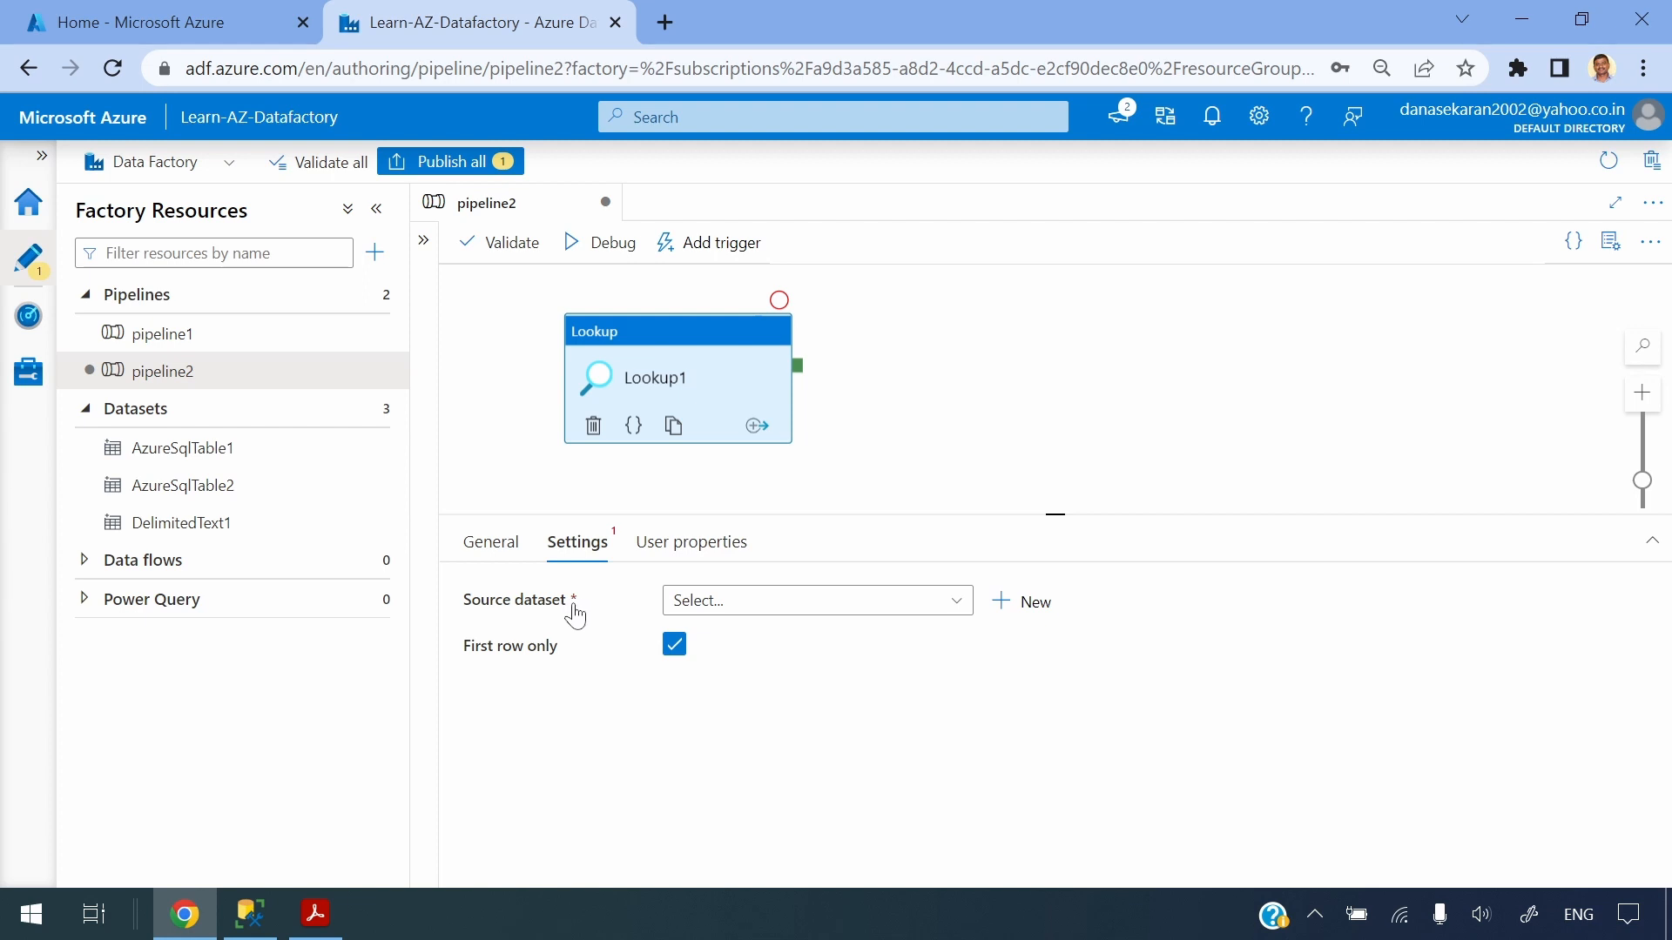
click(756, 615)
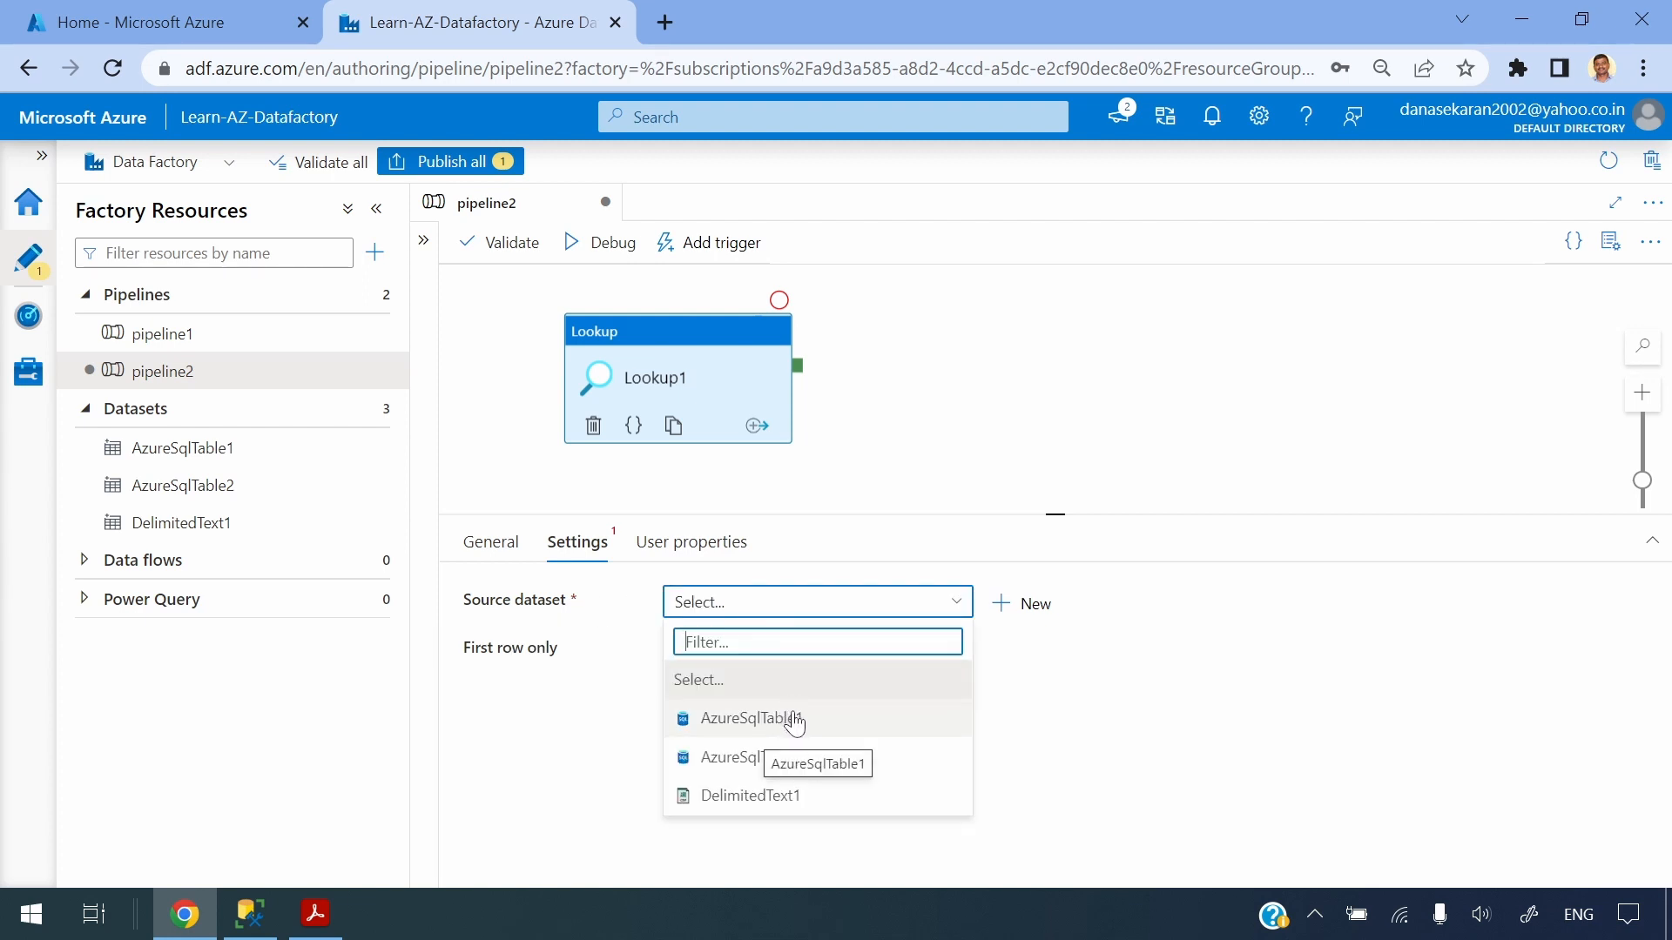
click(826, 722)
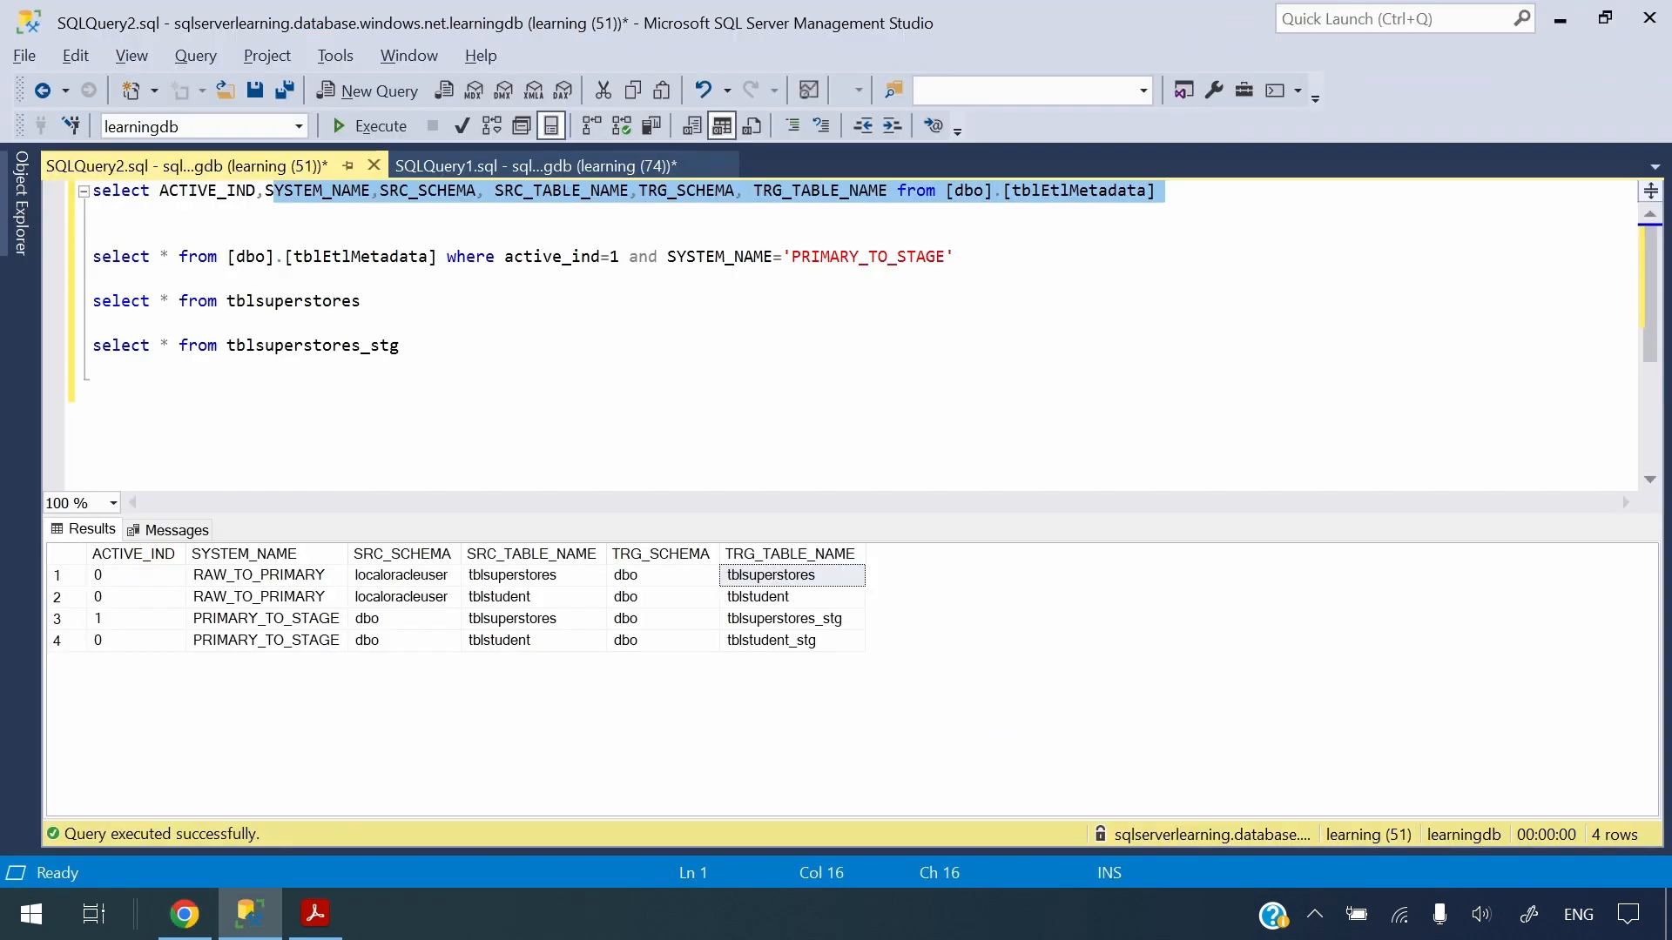
Switch to SQL Server Management Studio, run the tblEtlMetadata listing query and examine its rows and the filtered query's conditions
drag(265, 191, 93, 190)
click(362, 127)
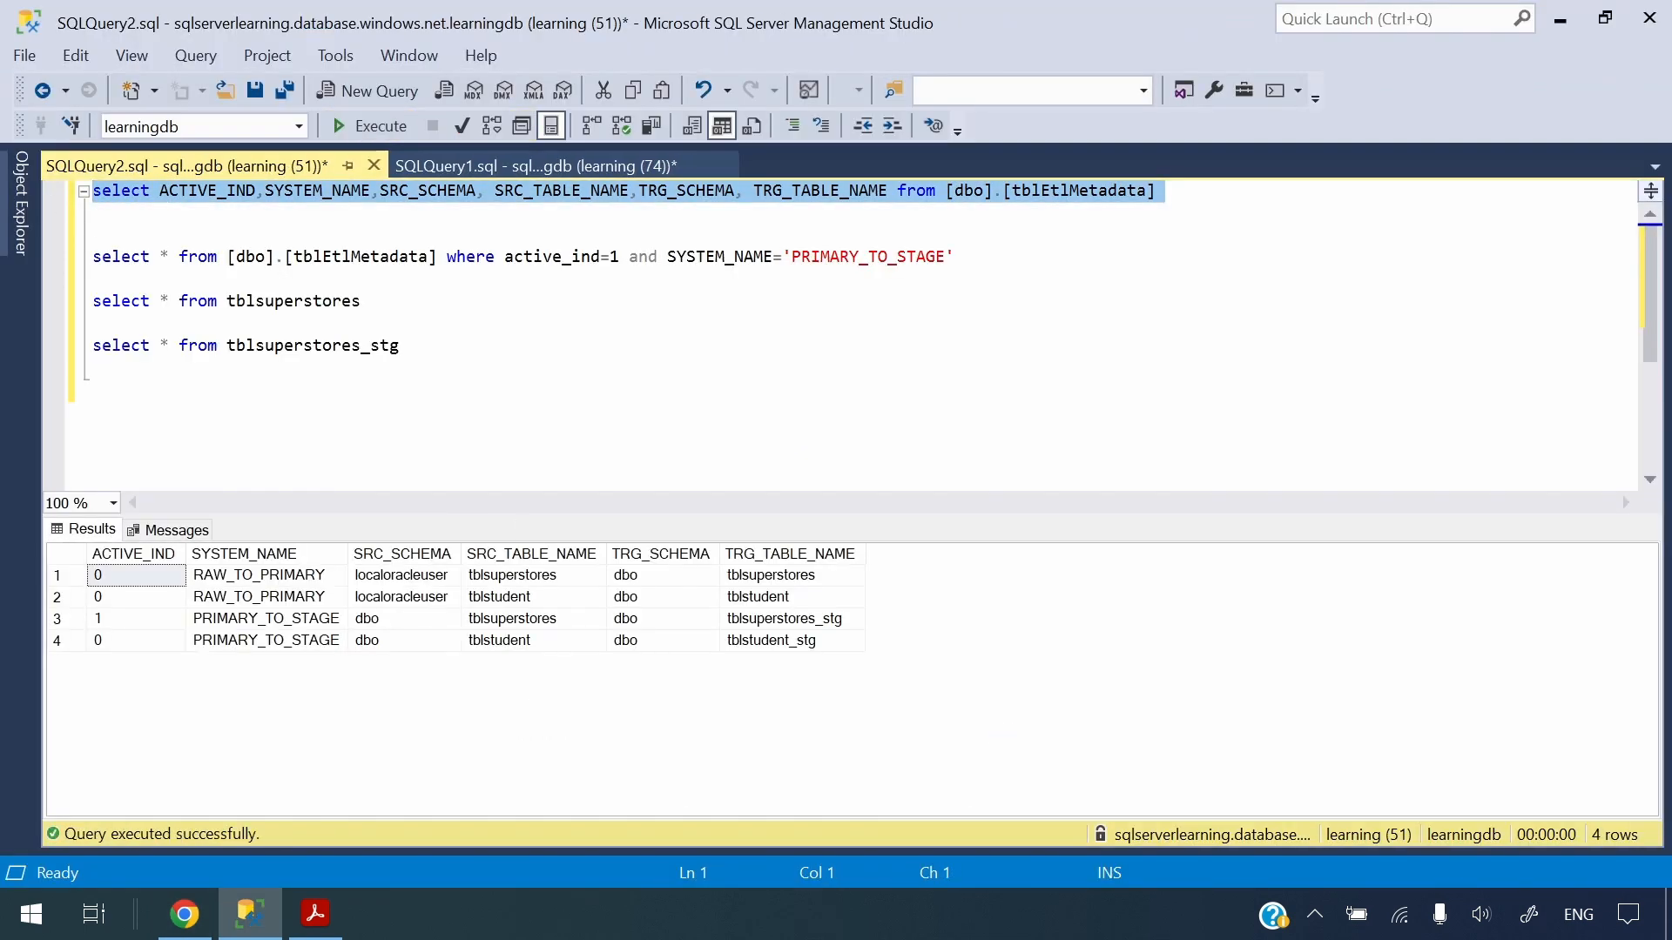
click(259, 620)
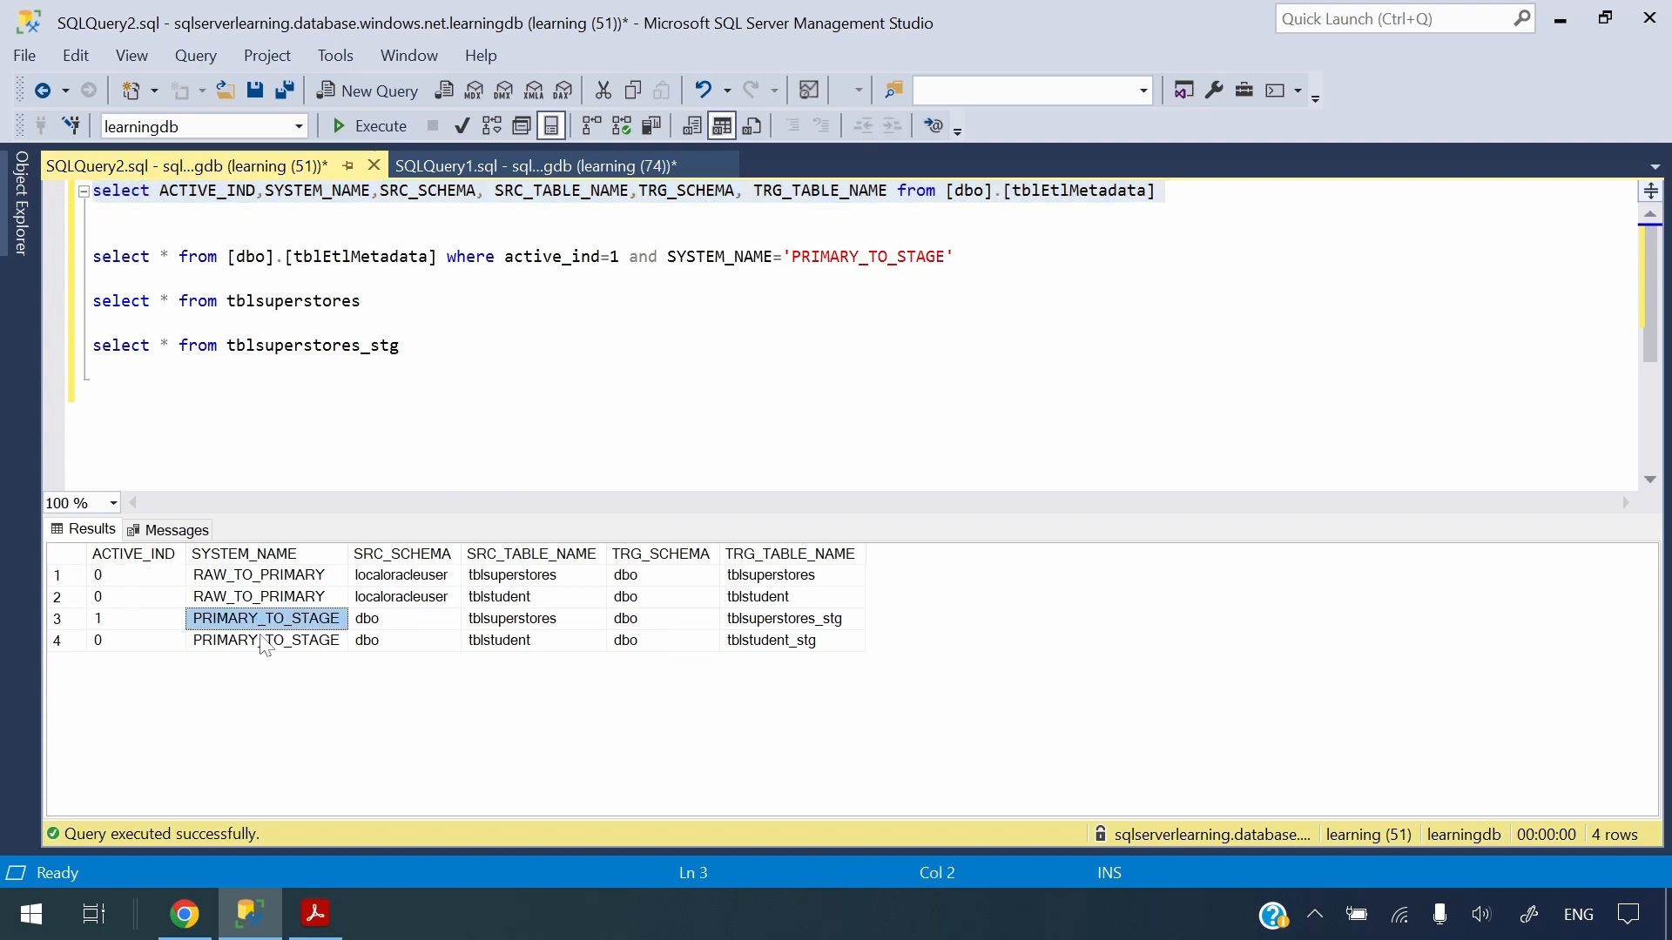
double_click(560, 259)
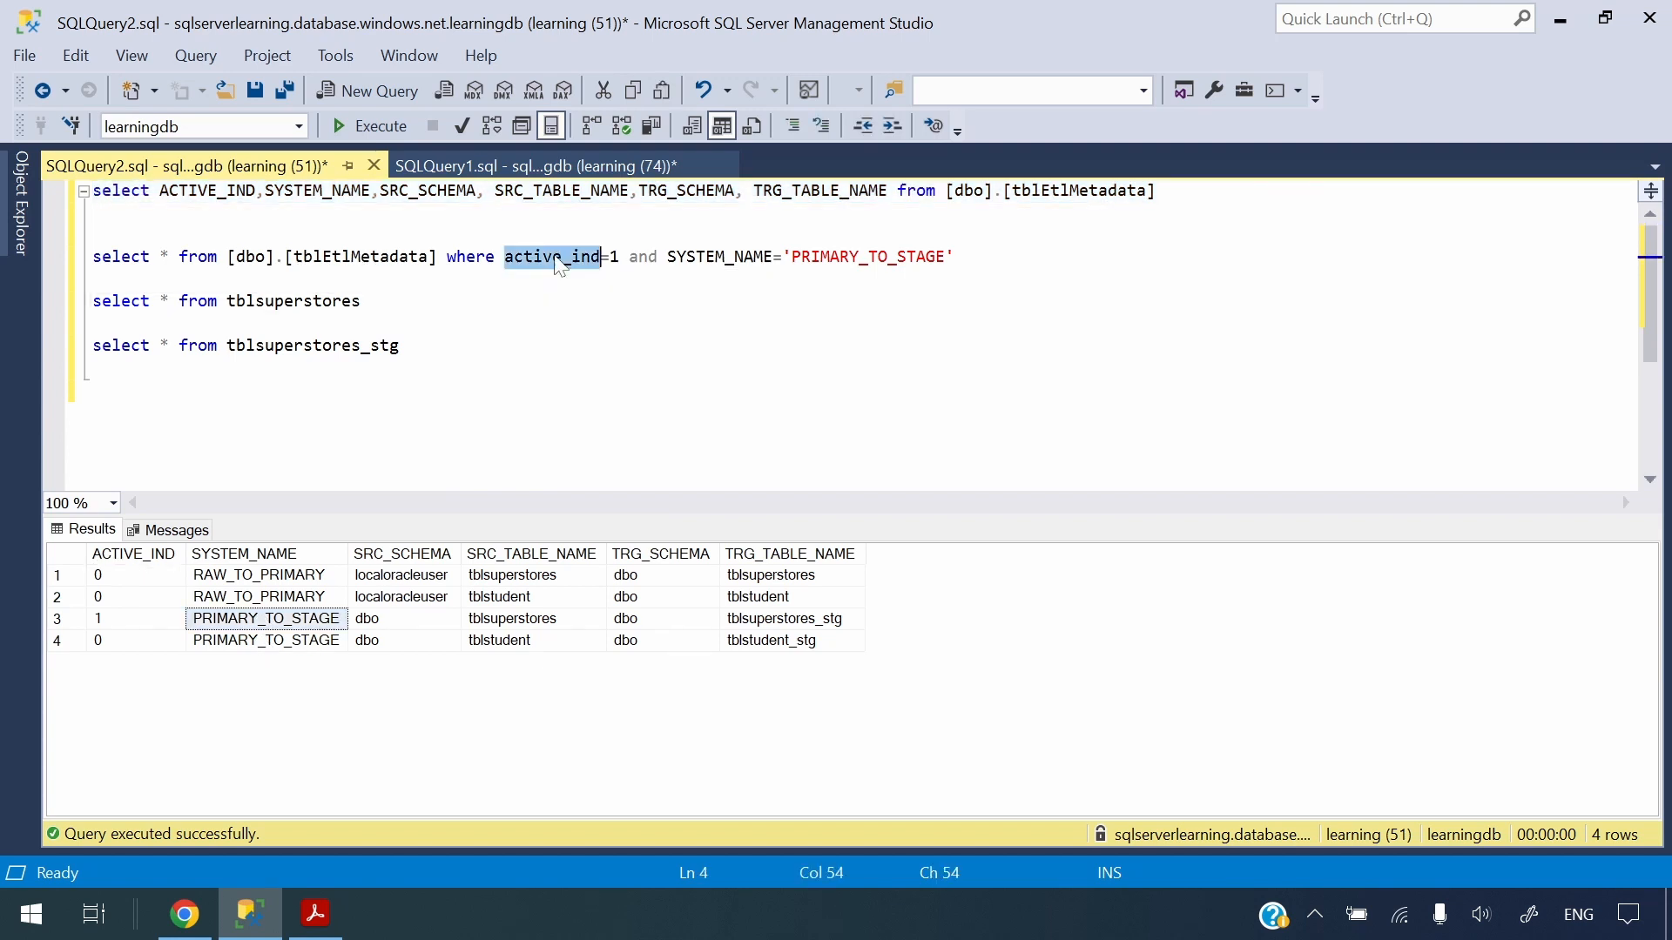
click(572, 259)
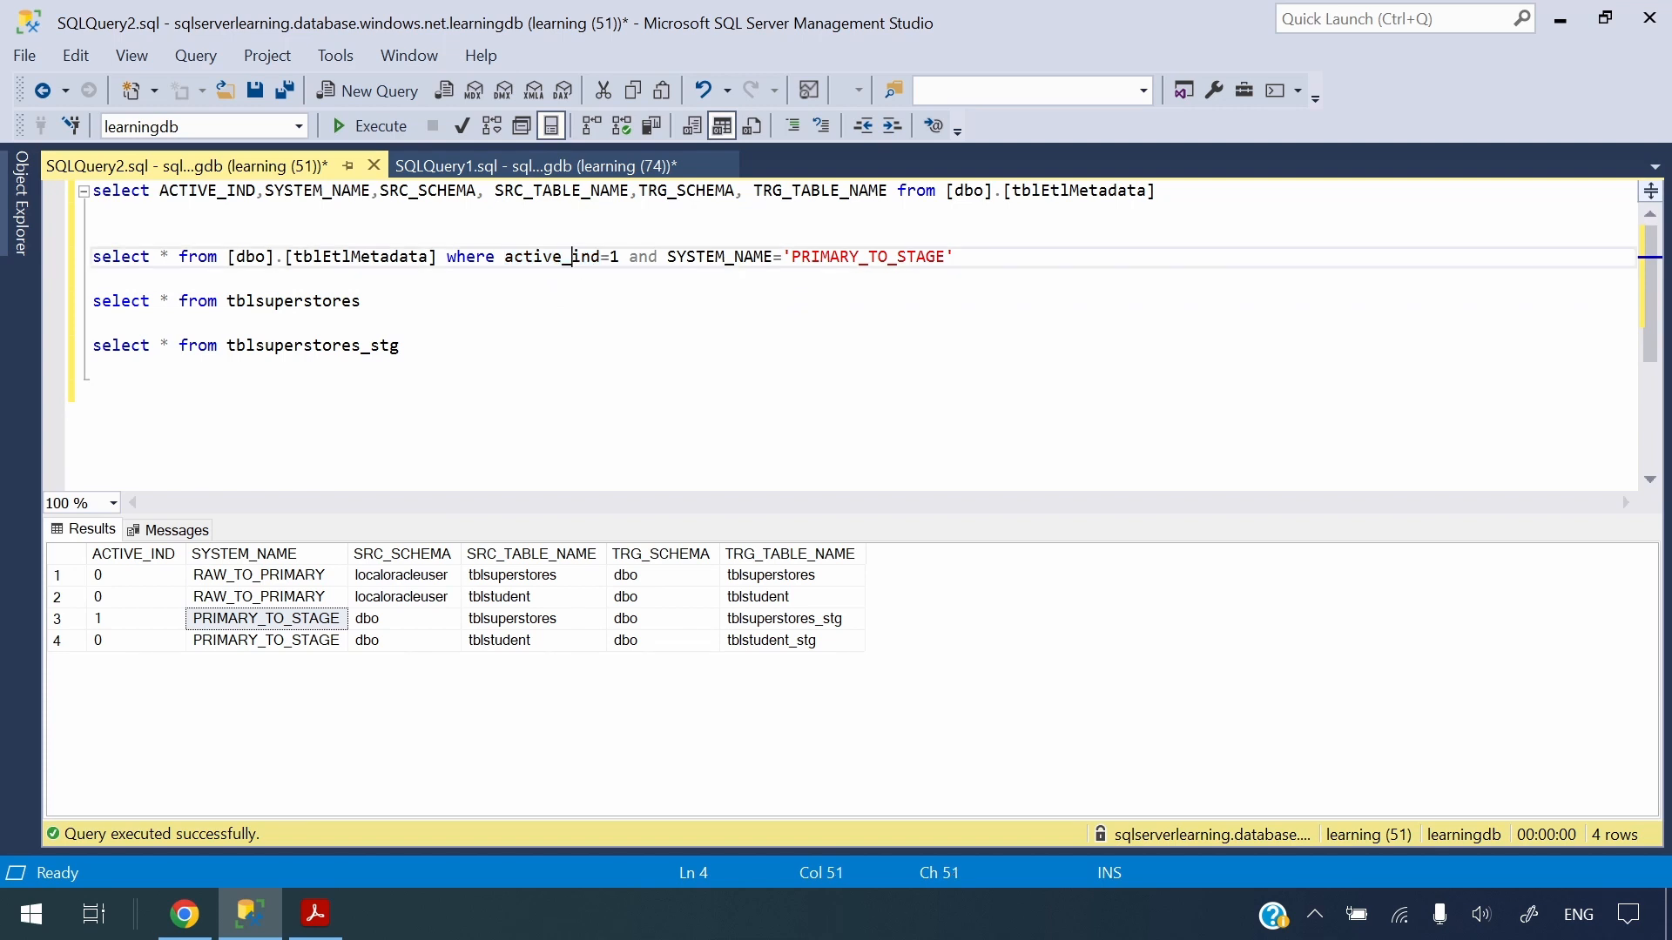
click(620, 258)
Run the filtered PRIMARY_TO_STAGE metadata query and browse through all columns of its result row
drag(956, 258, 95, 234)
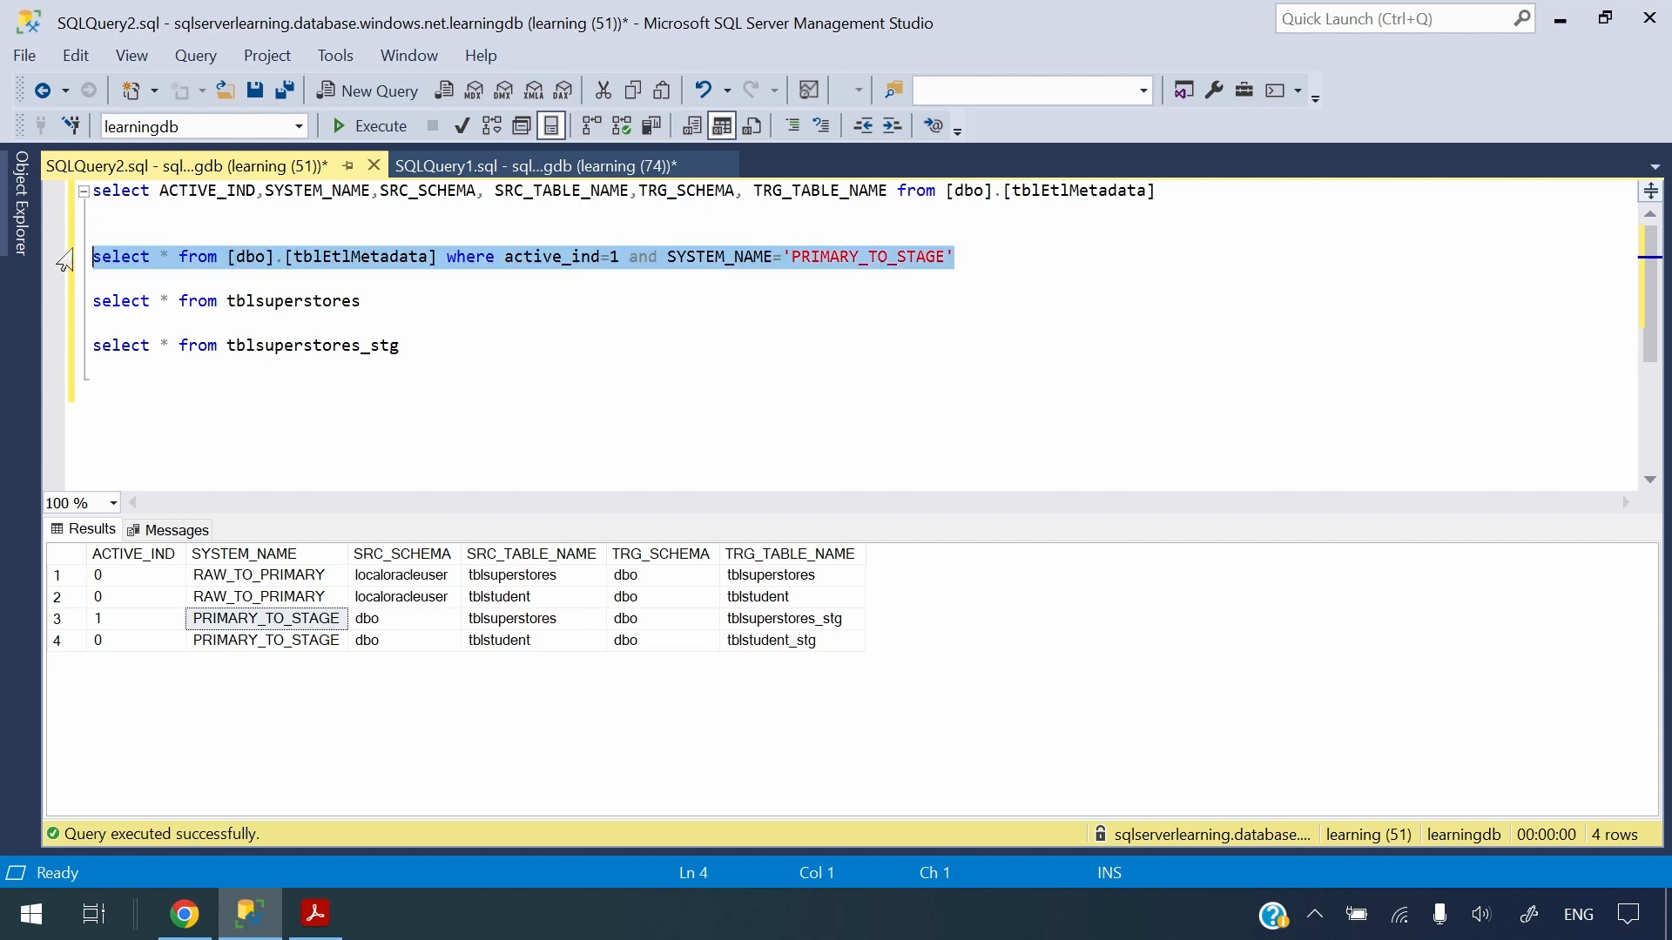
click(369, 126)
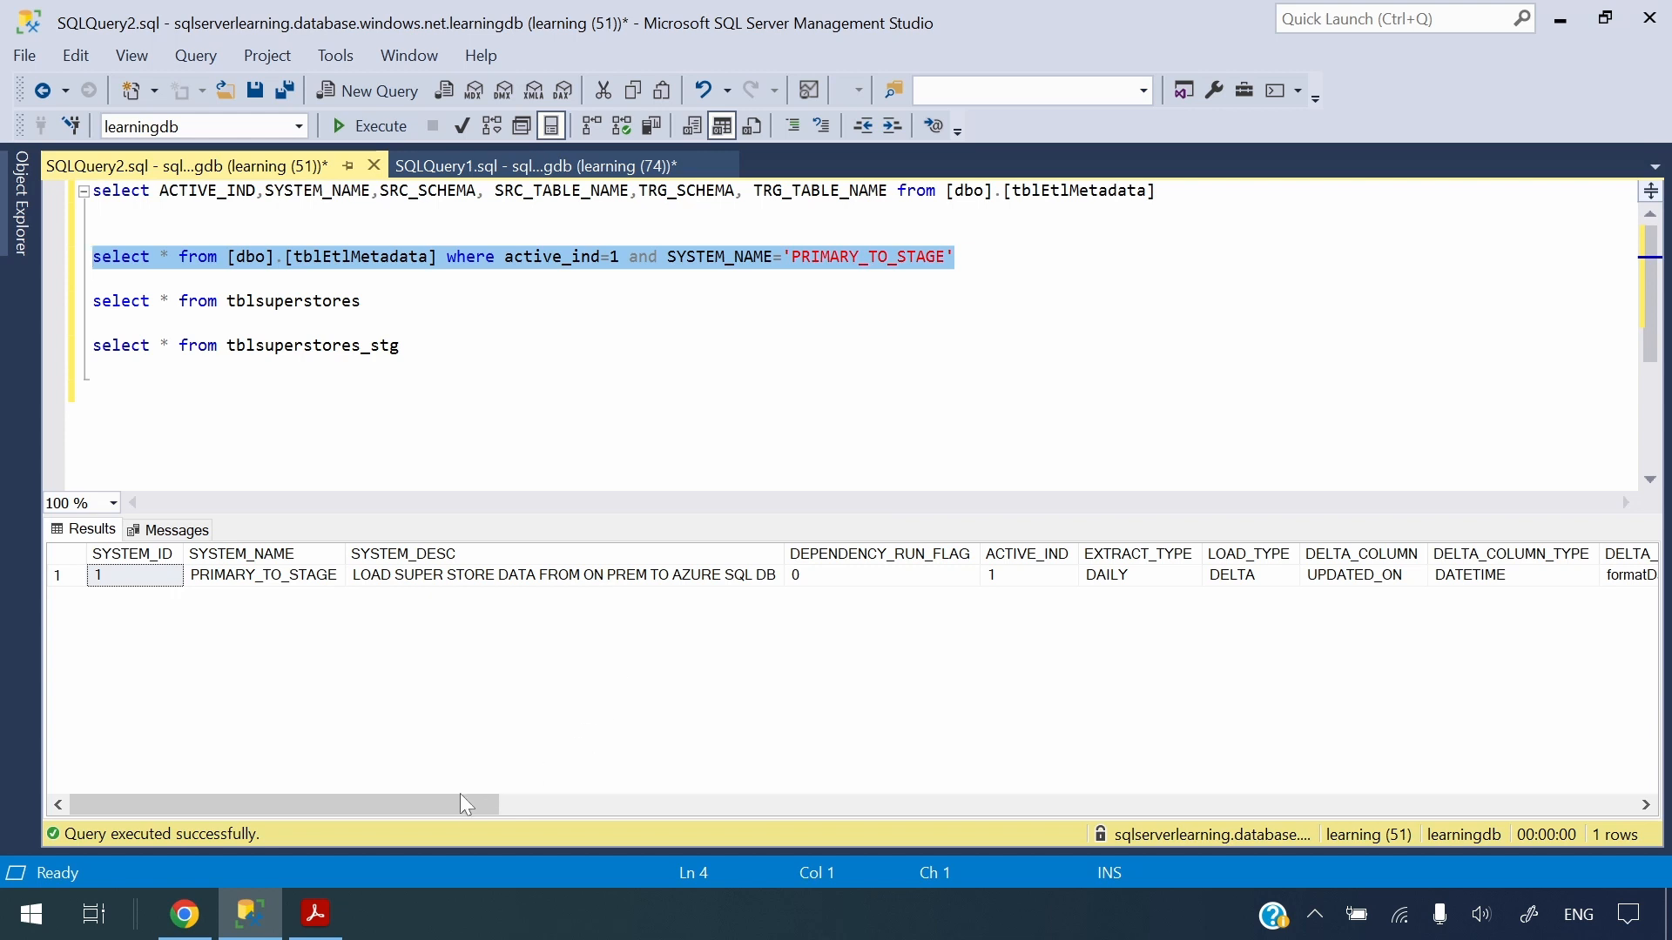
drag(460, 795, 694, 808)
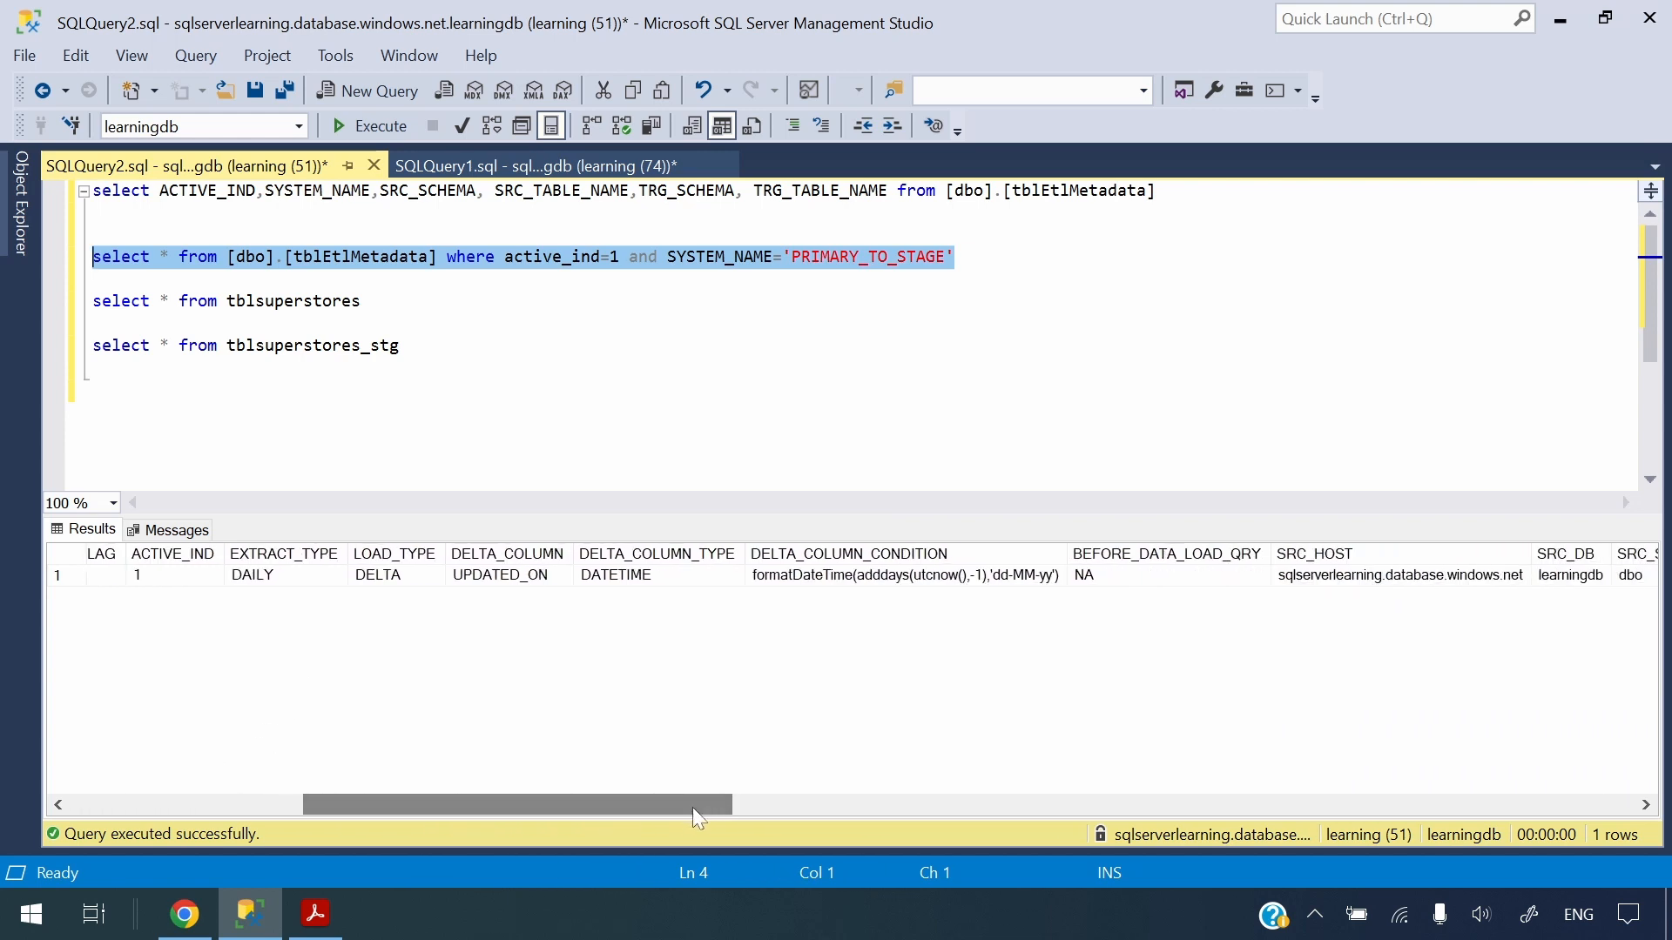
click(433, 576)
key(Right)
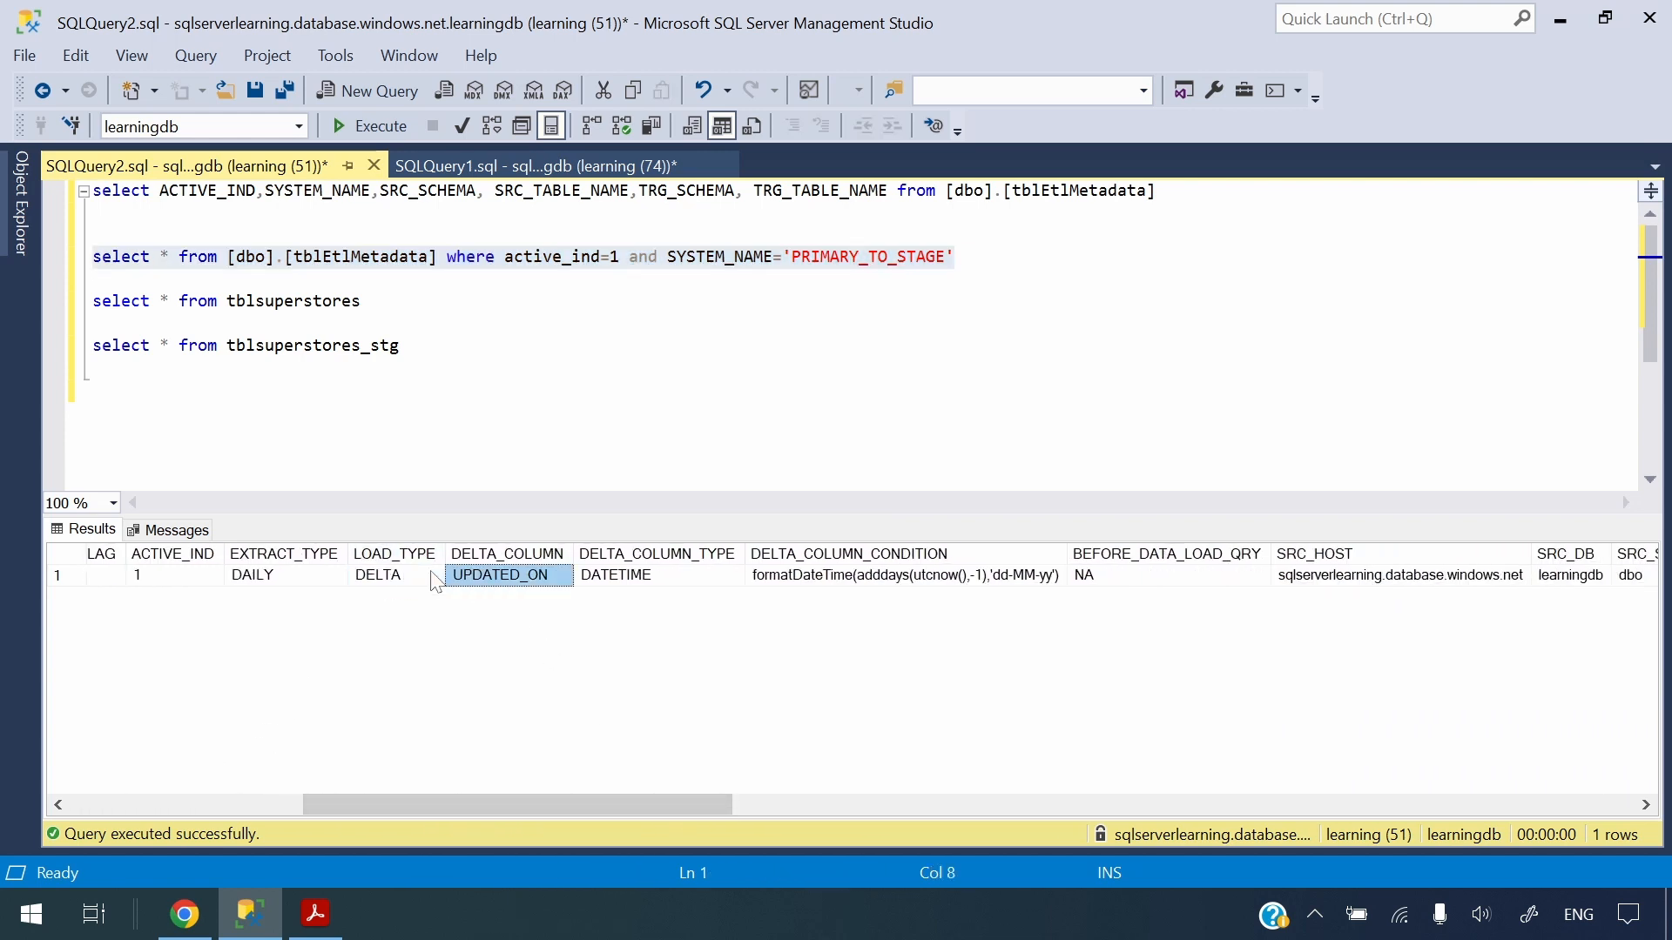
key(Right)
key(Right)
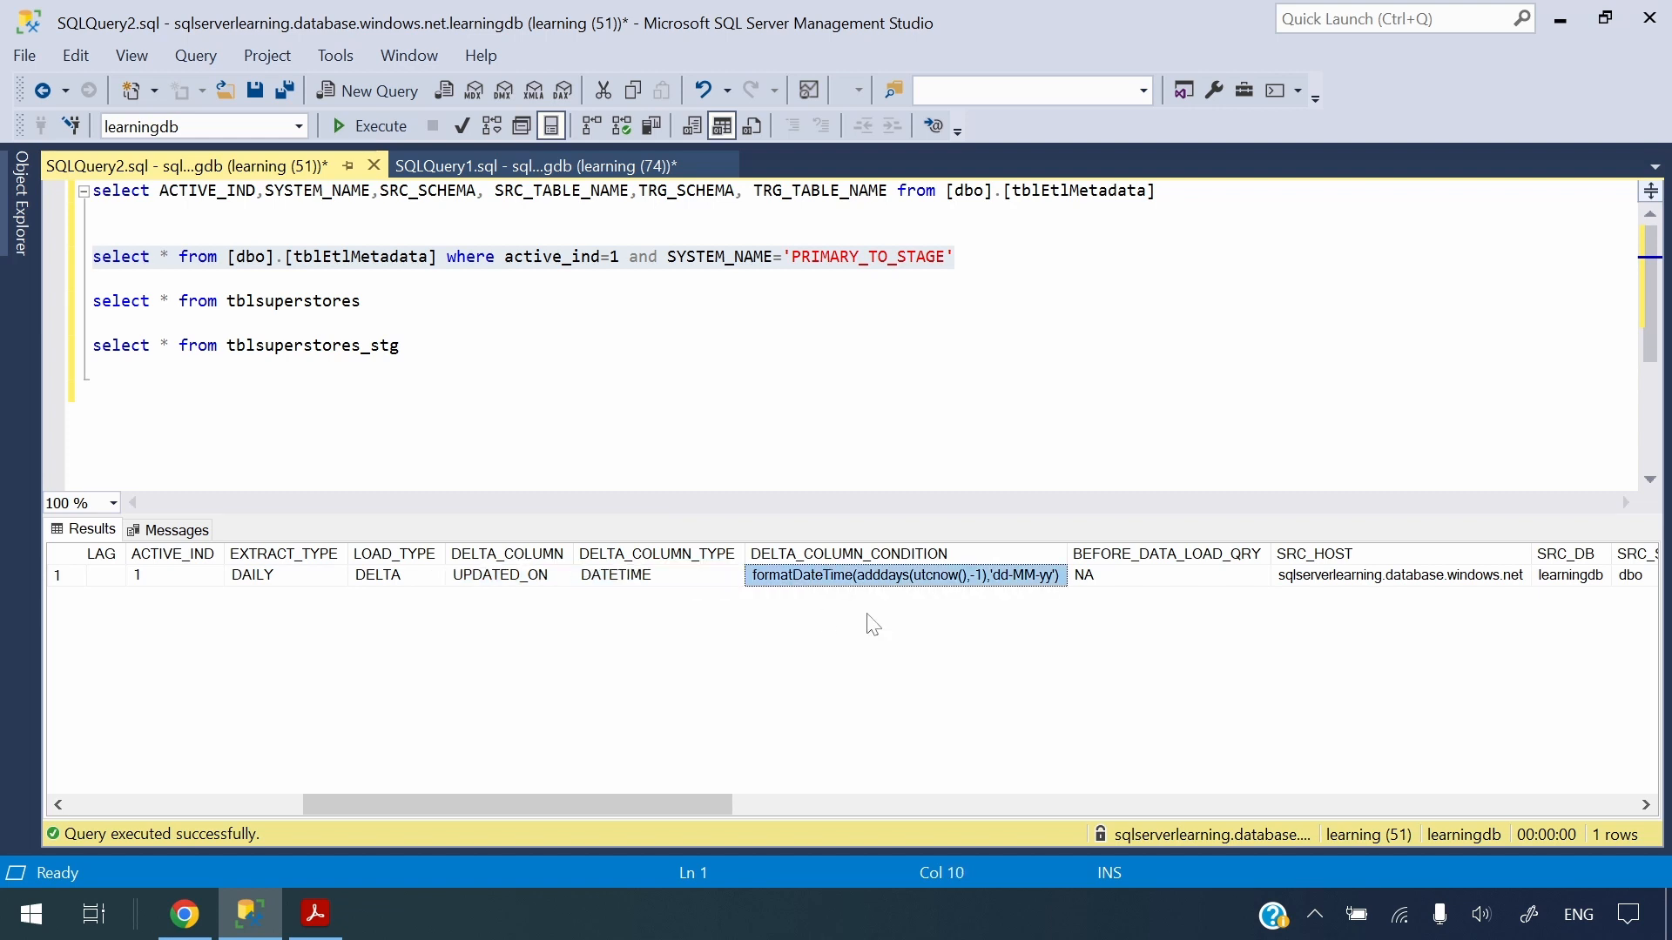
key(Right)
key(Right)
key(Right)
key(Right)
key(Right)
key(Right)
key(Right)
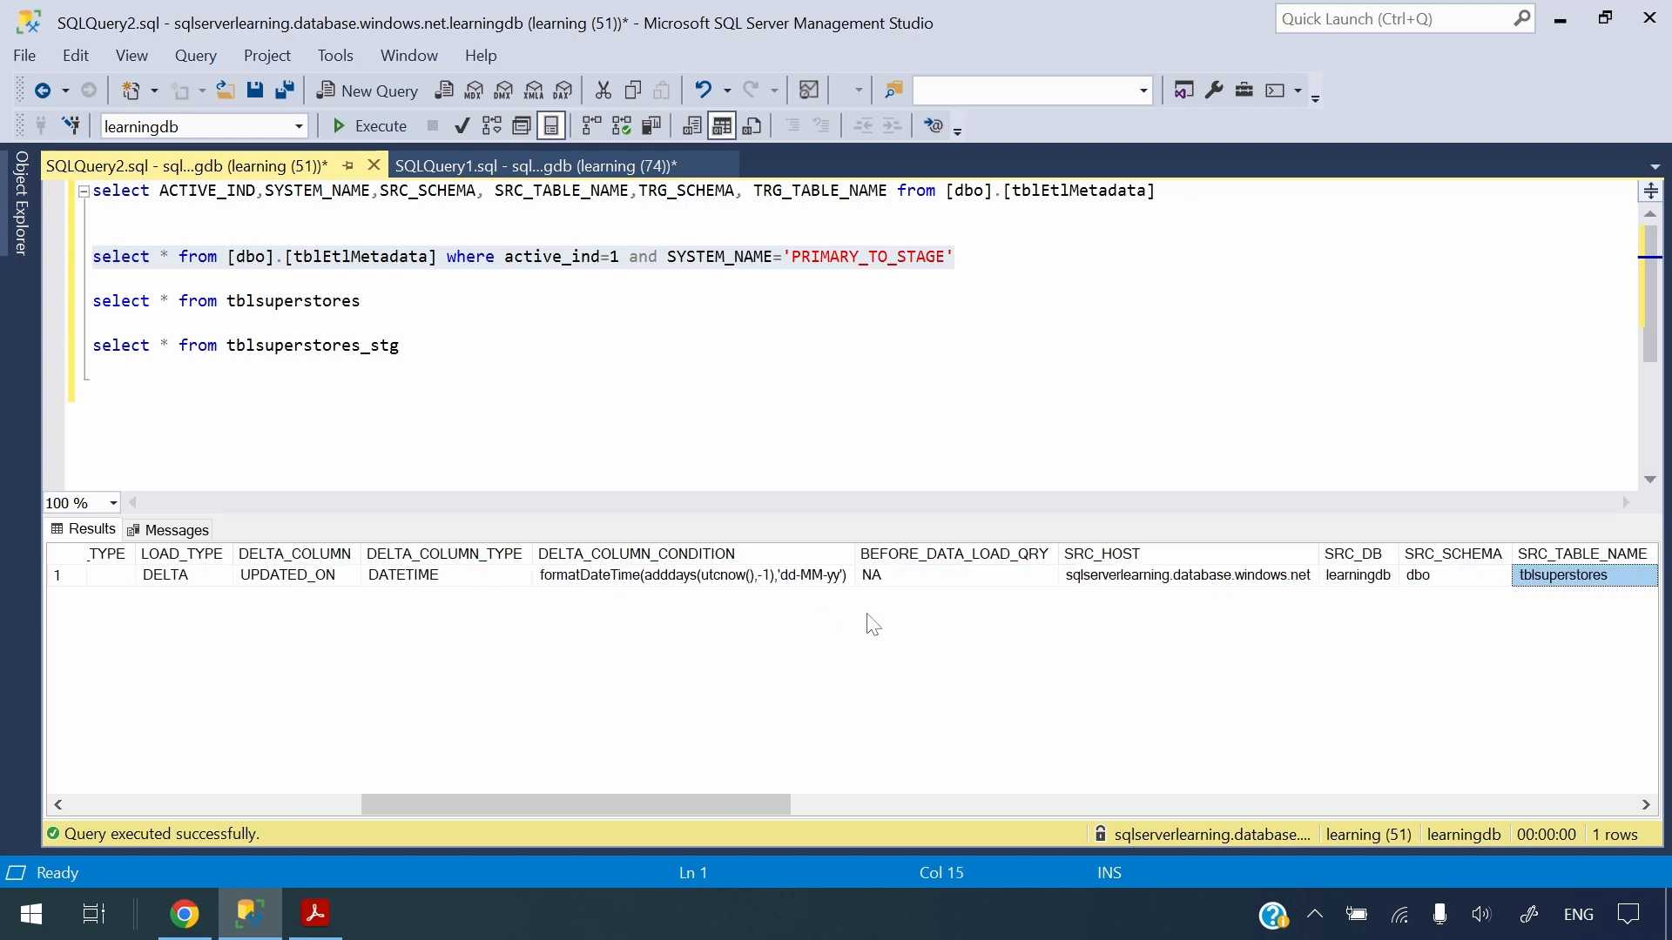
key(Right)
drag(852, 799, 560, 785)
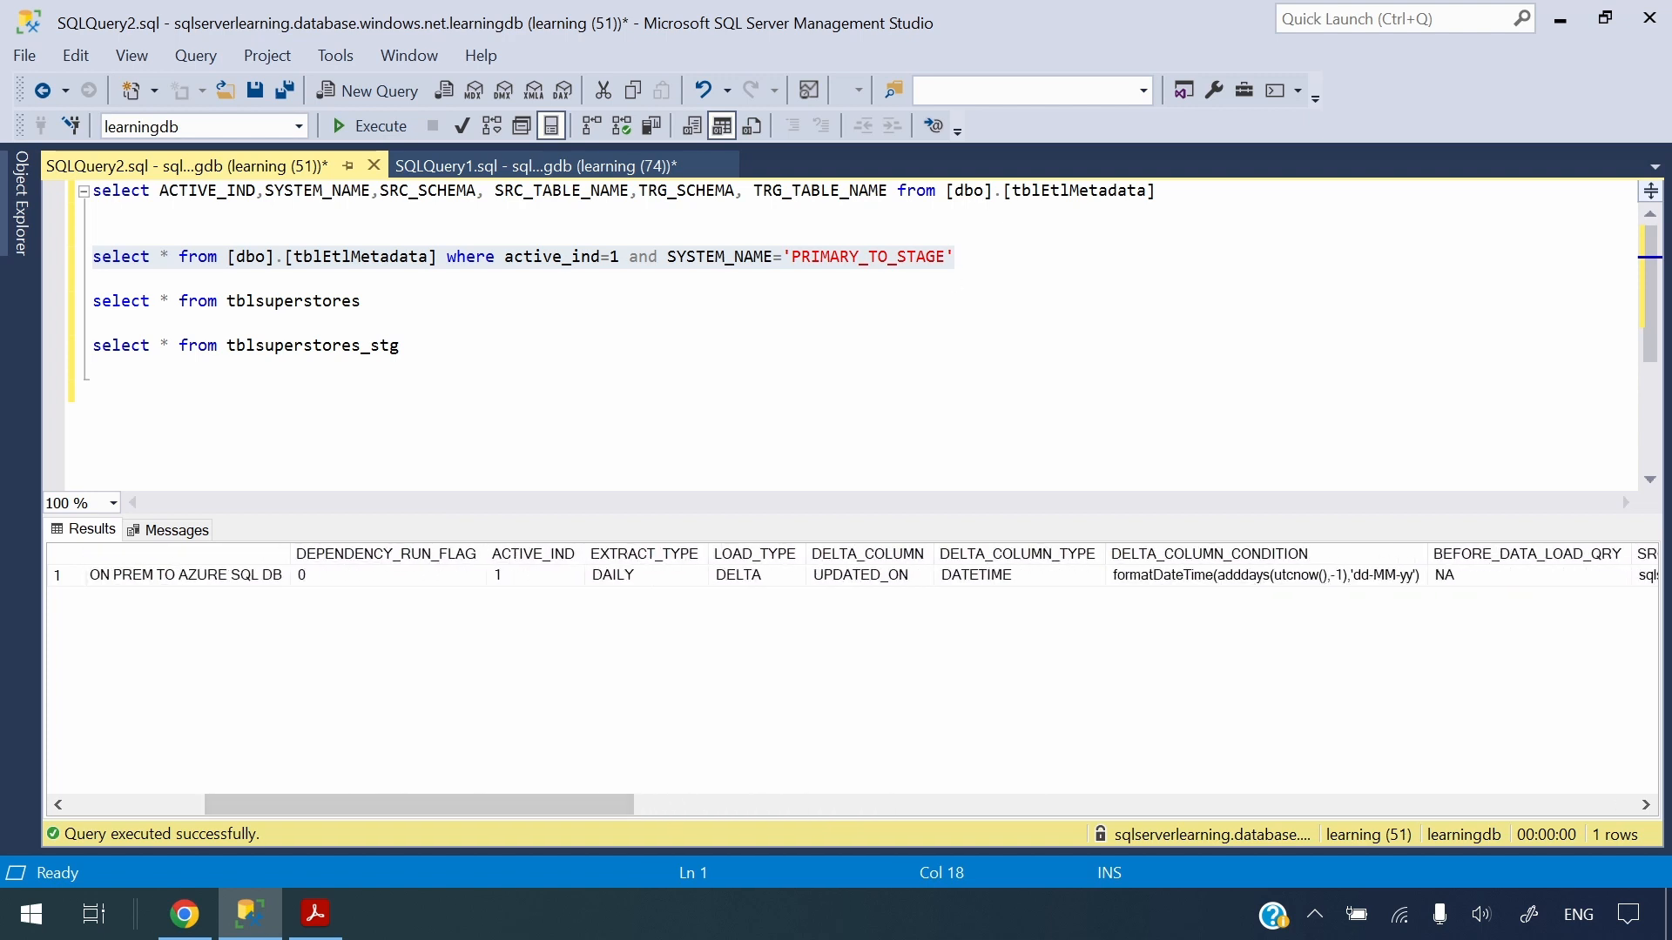
Copy the filtered PRIMARY_TO_STAGE metadata query and return to the Lookup activity's query settings
drag(958, 257, 566, 241)
click(958, 257)
drag(958, 257, 93, 257)
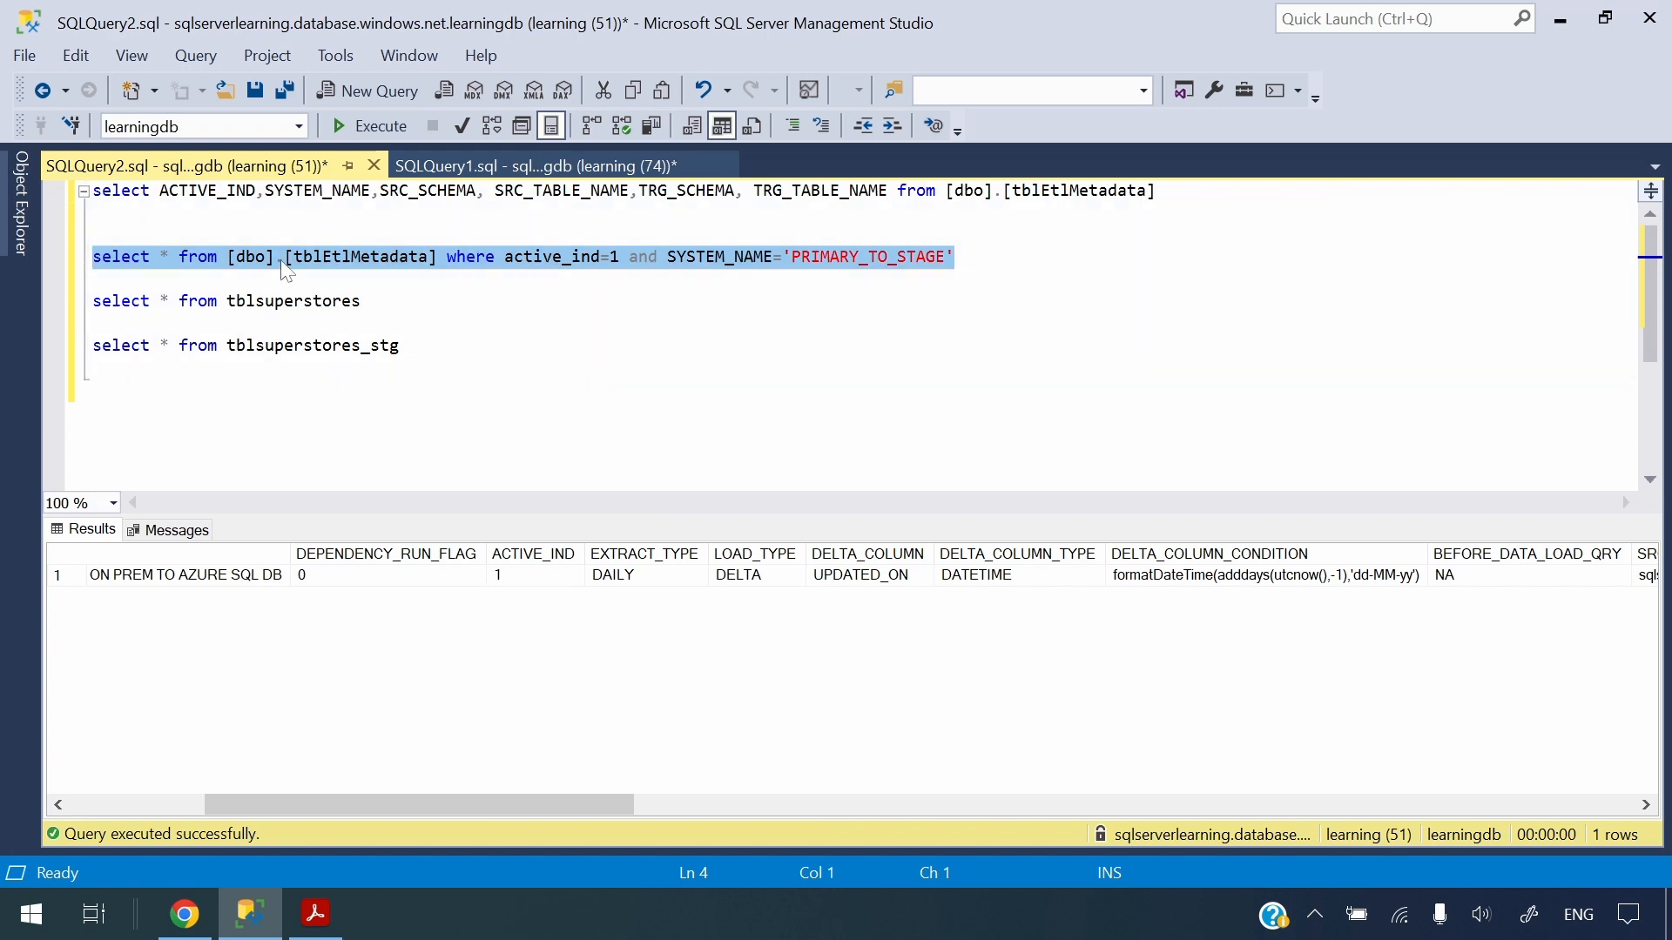
key(alt+Tab)
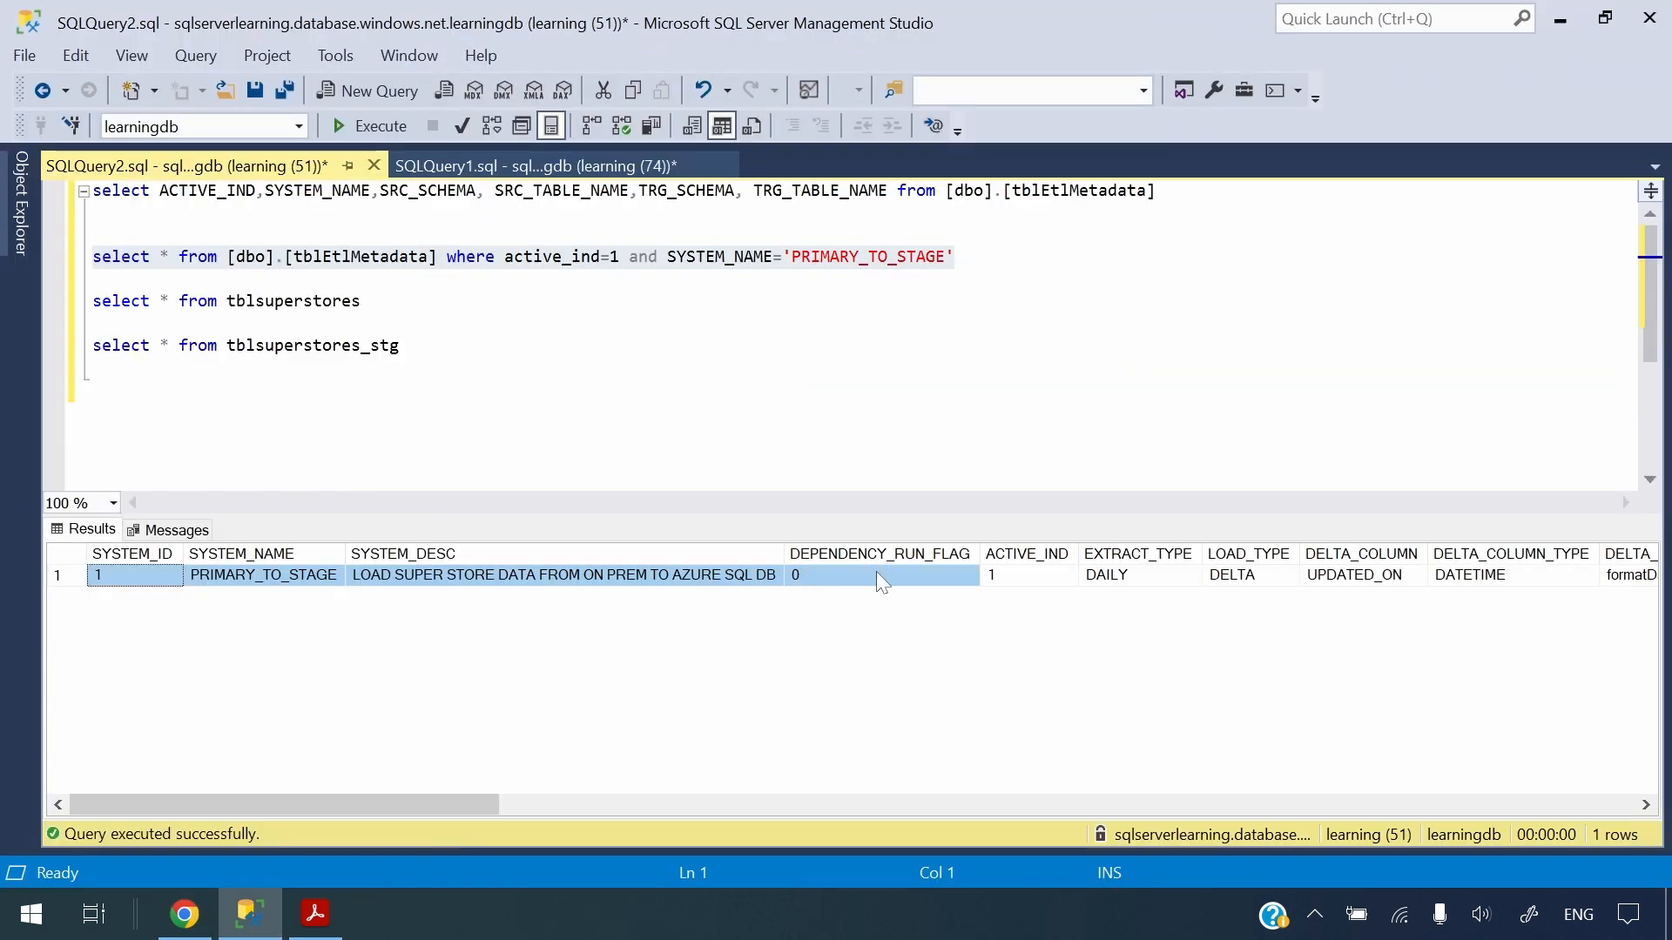
Open the Lookup1 debug run's output, maximize it and copy it to the clipboard
drag(876, 571, 1429, 574)
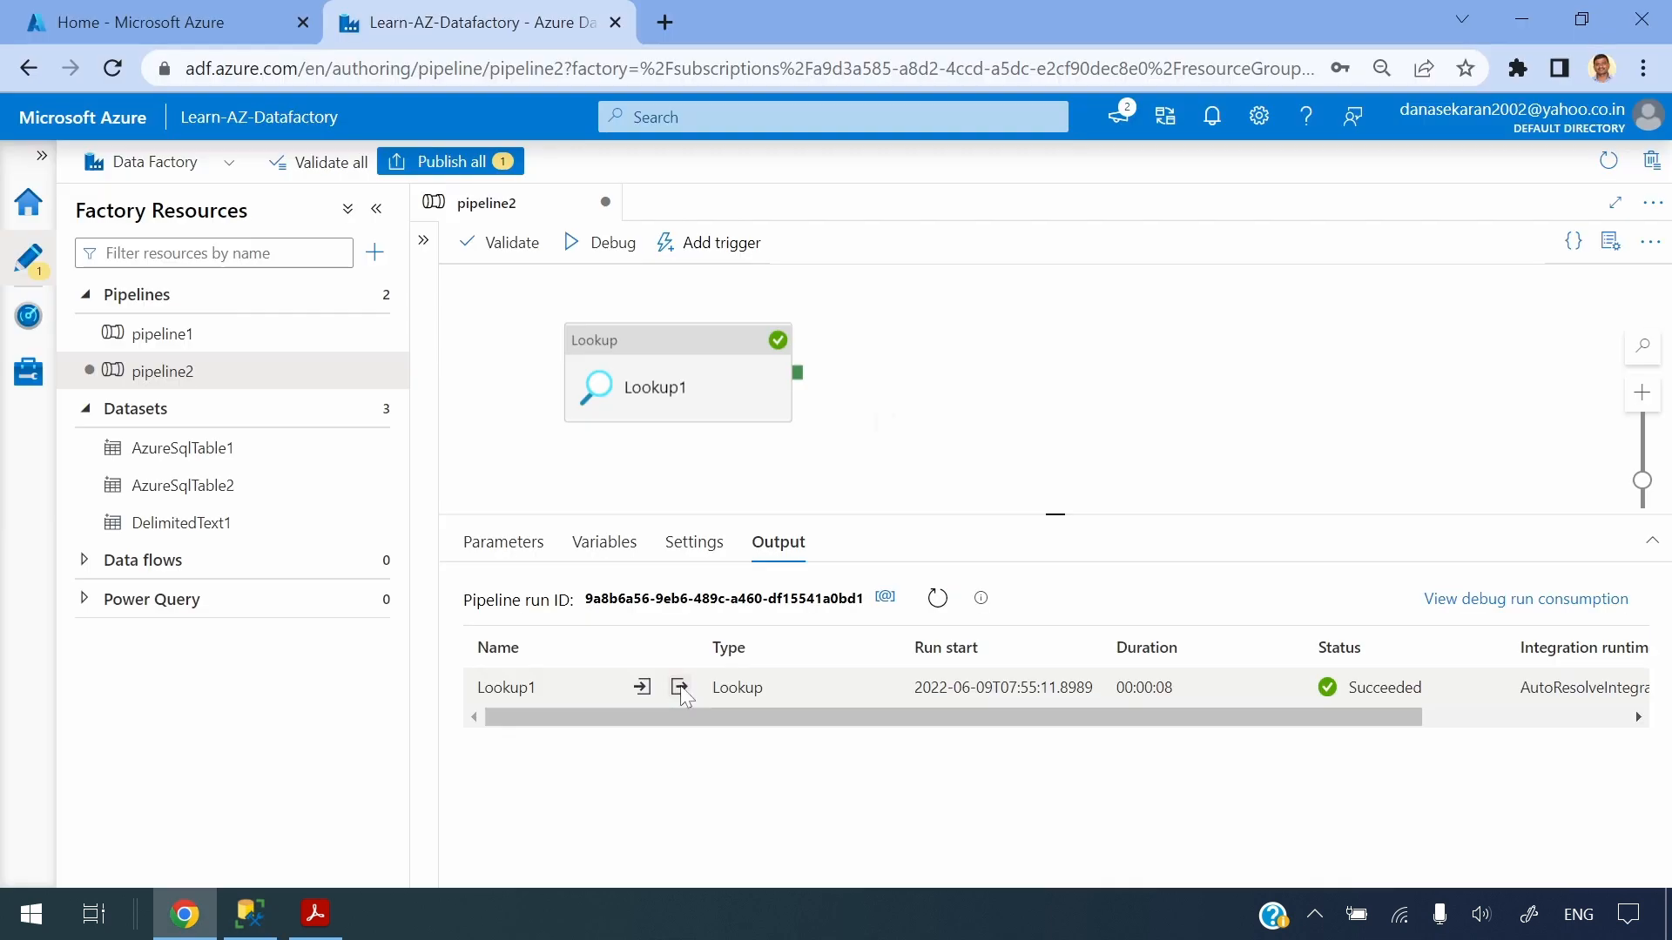
click(681, 686)
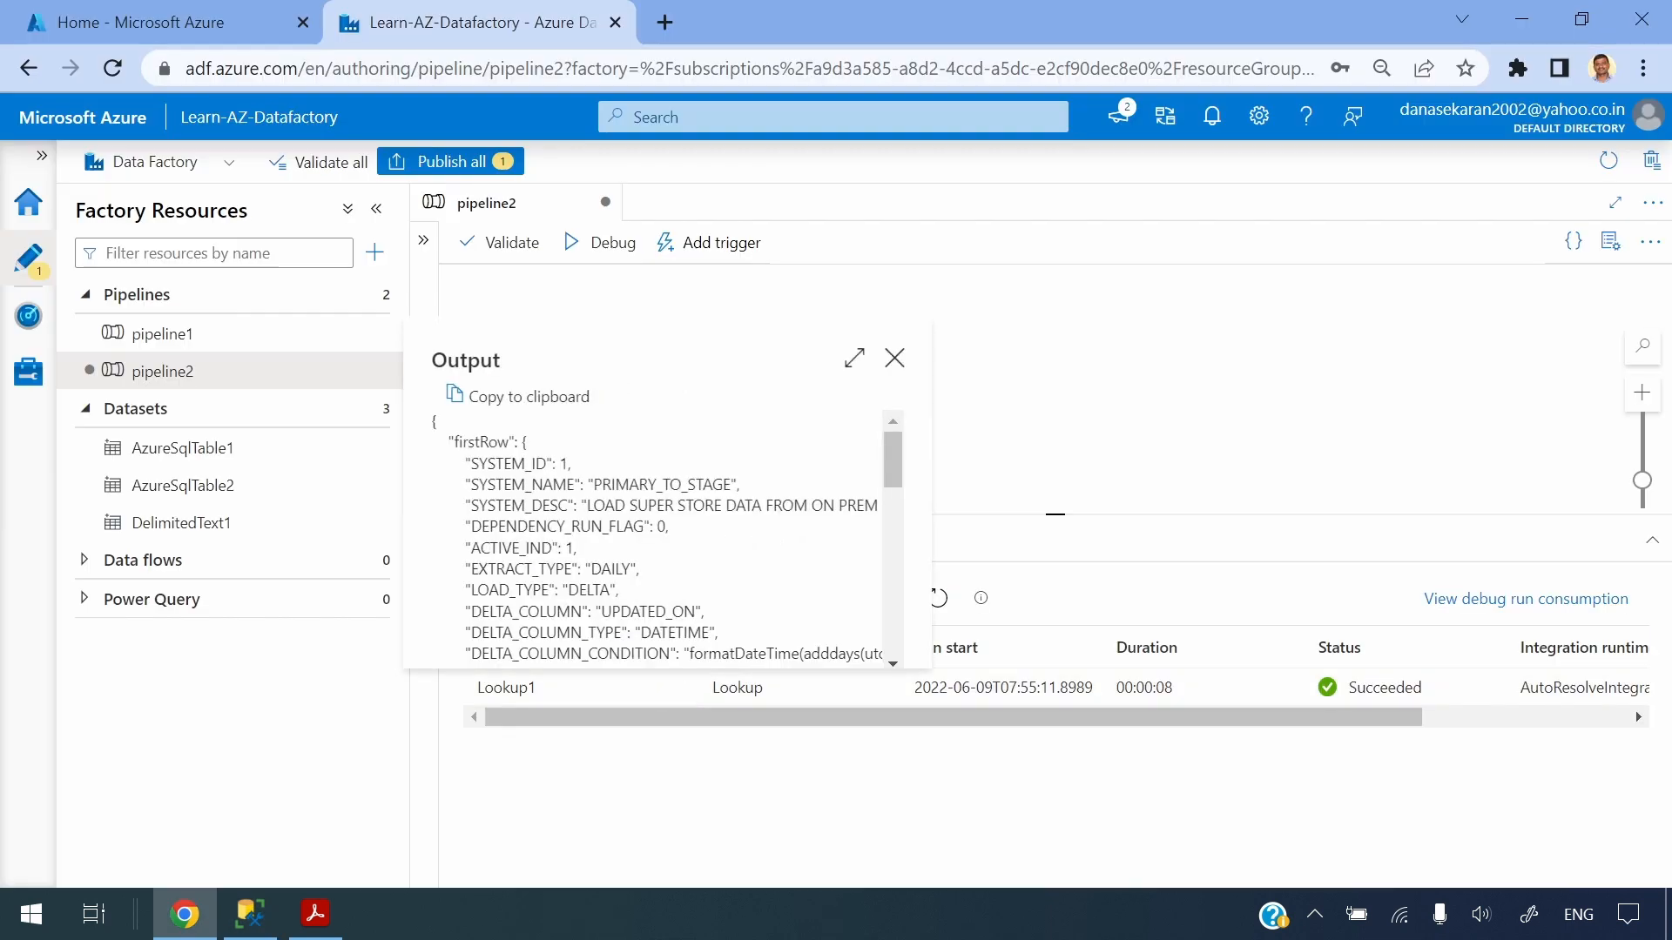
click(853, 358)
drag(87, 231, 292, 706)
click(480, 635)
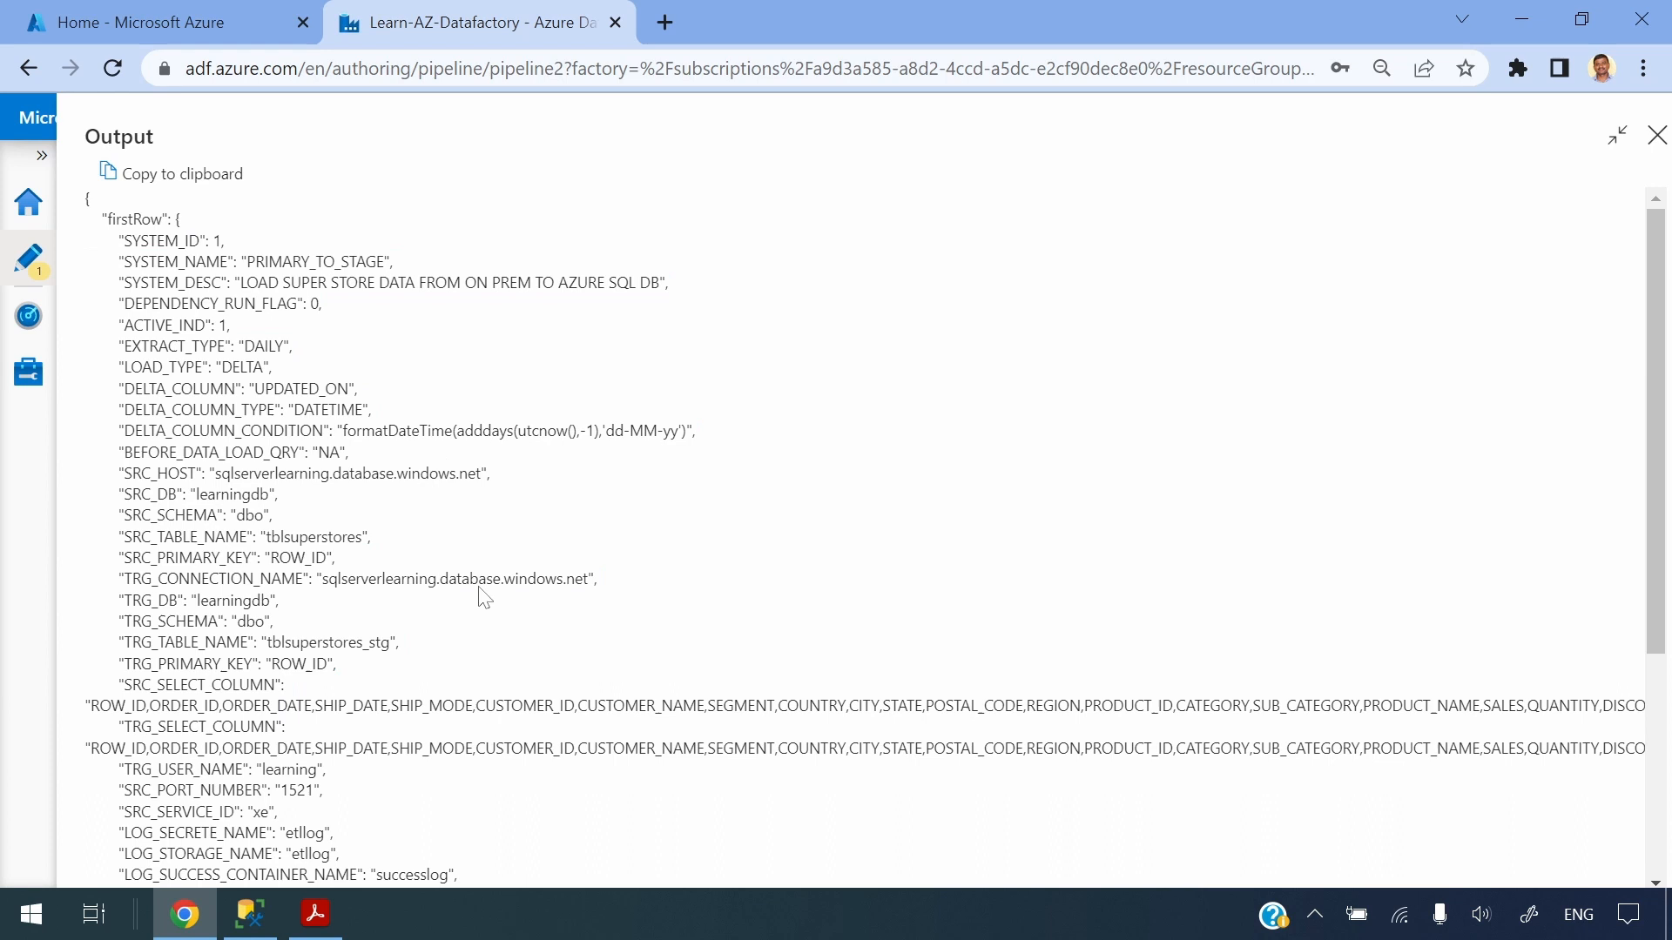
click(211, 178)
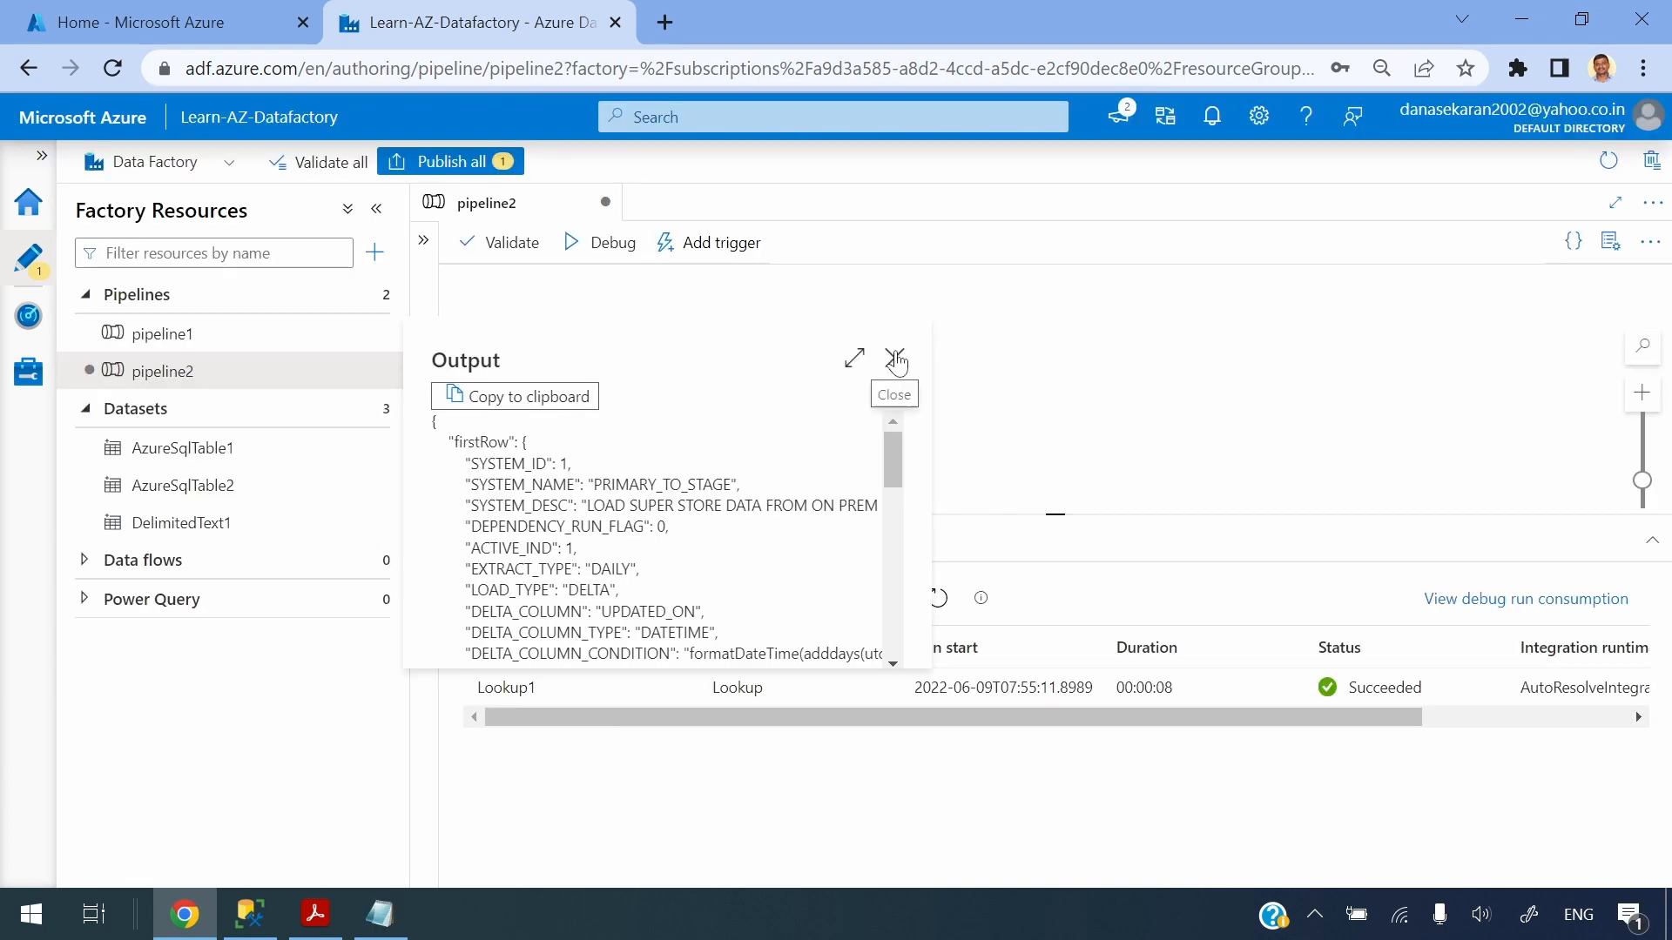
click(896, 359)
Paste the copied Lookup output into a new Notepad document and highlight its firstRow fields
click(389, 928)
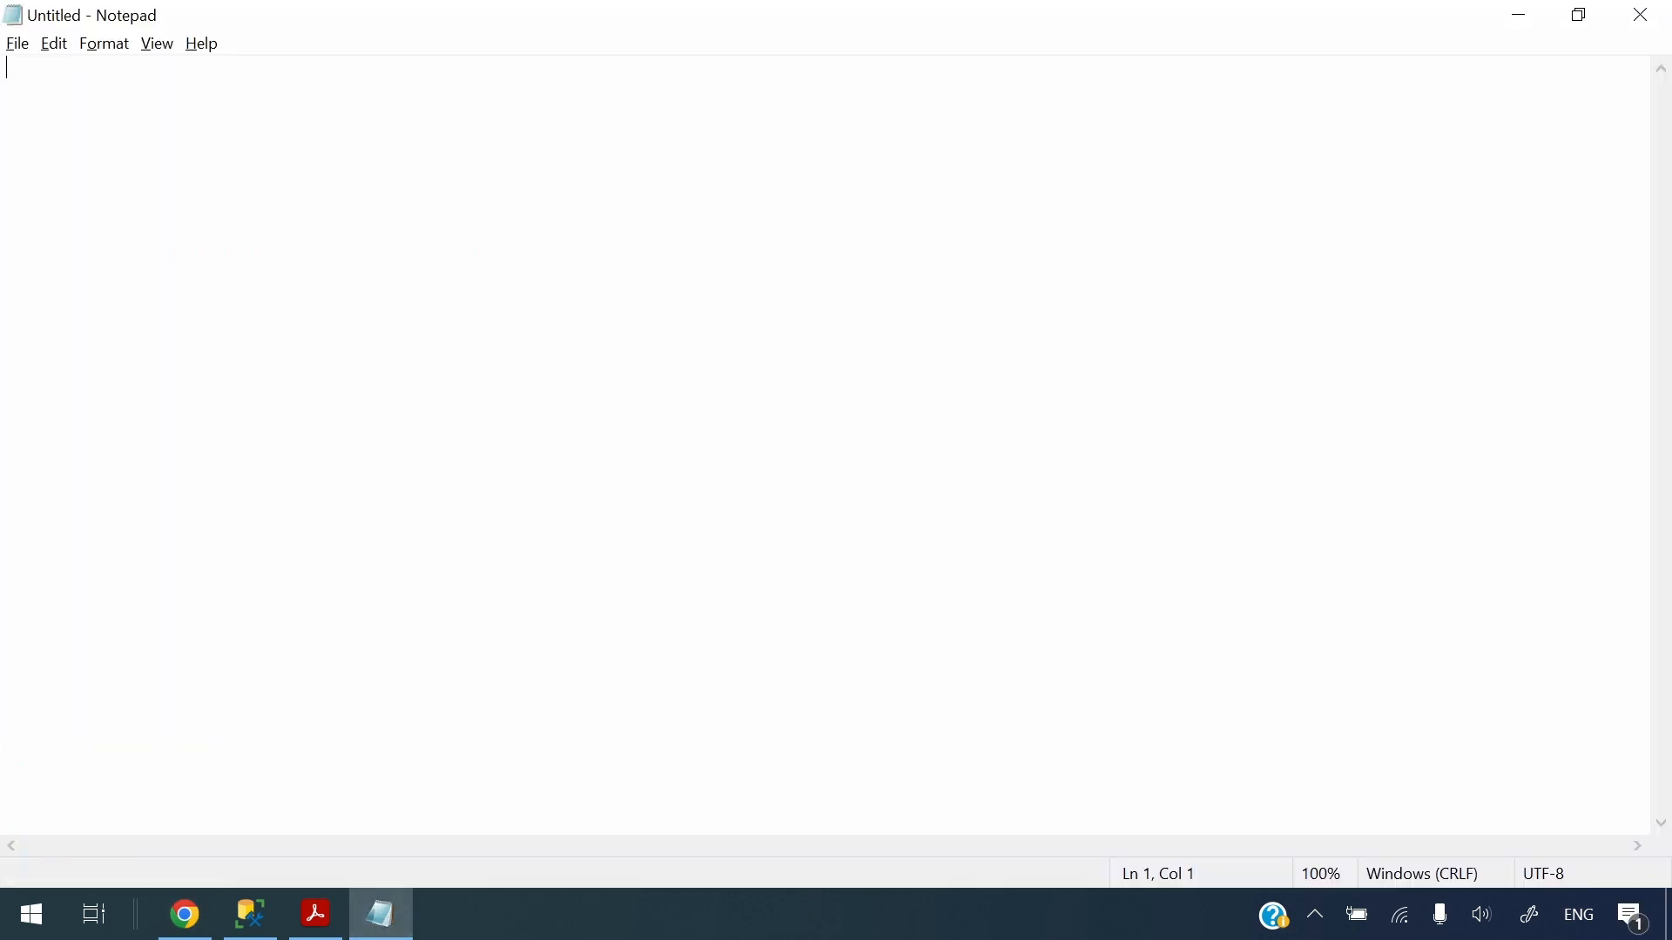
key(ctrl+v)
scroll(827, 444, up, 5)
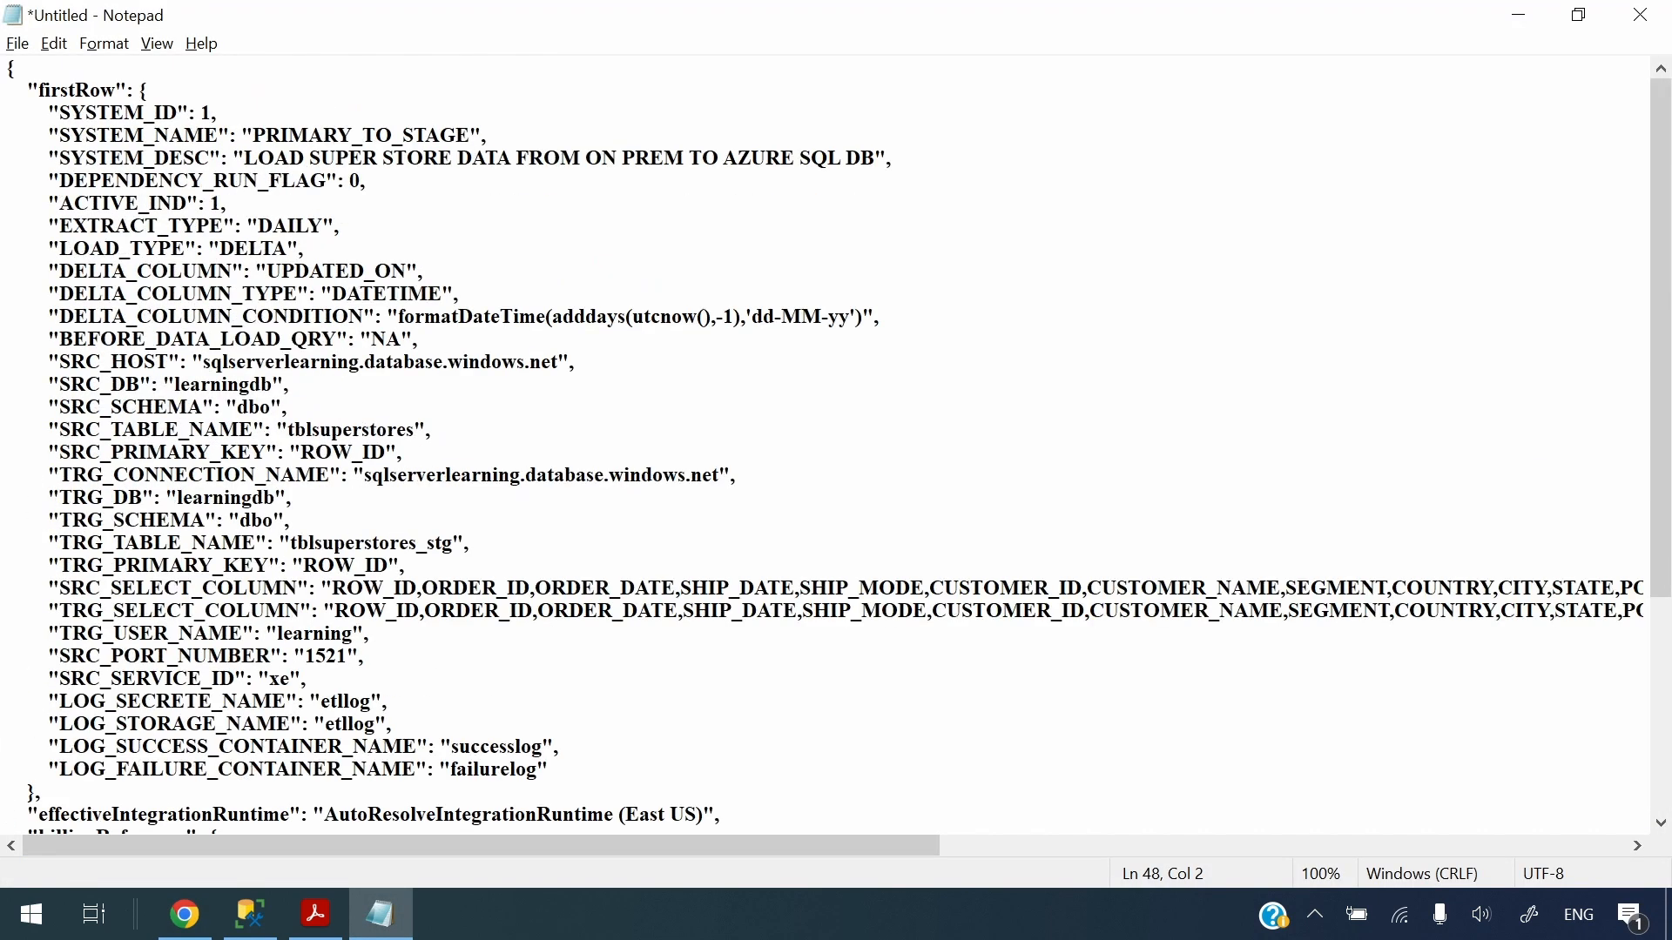
drag(49, 181, 235, 588)
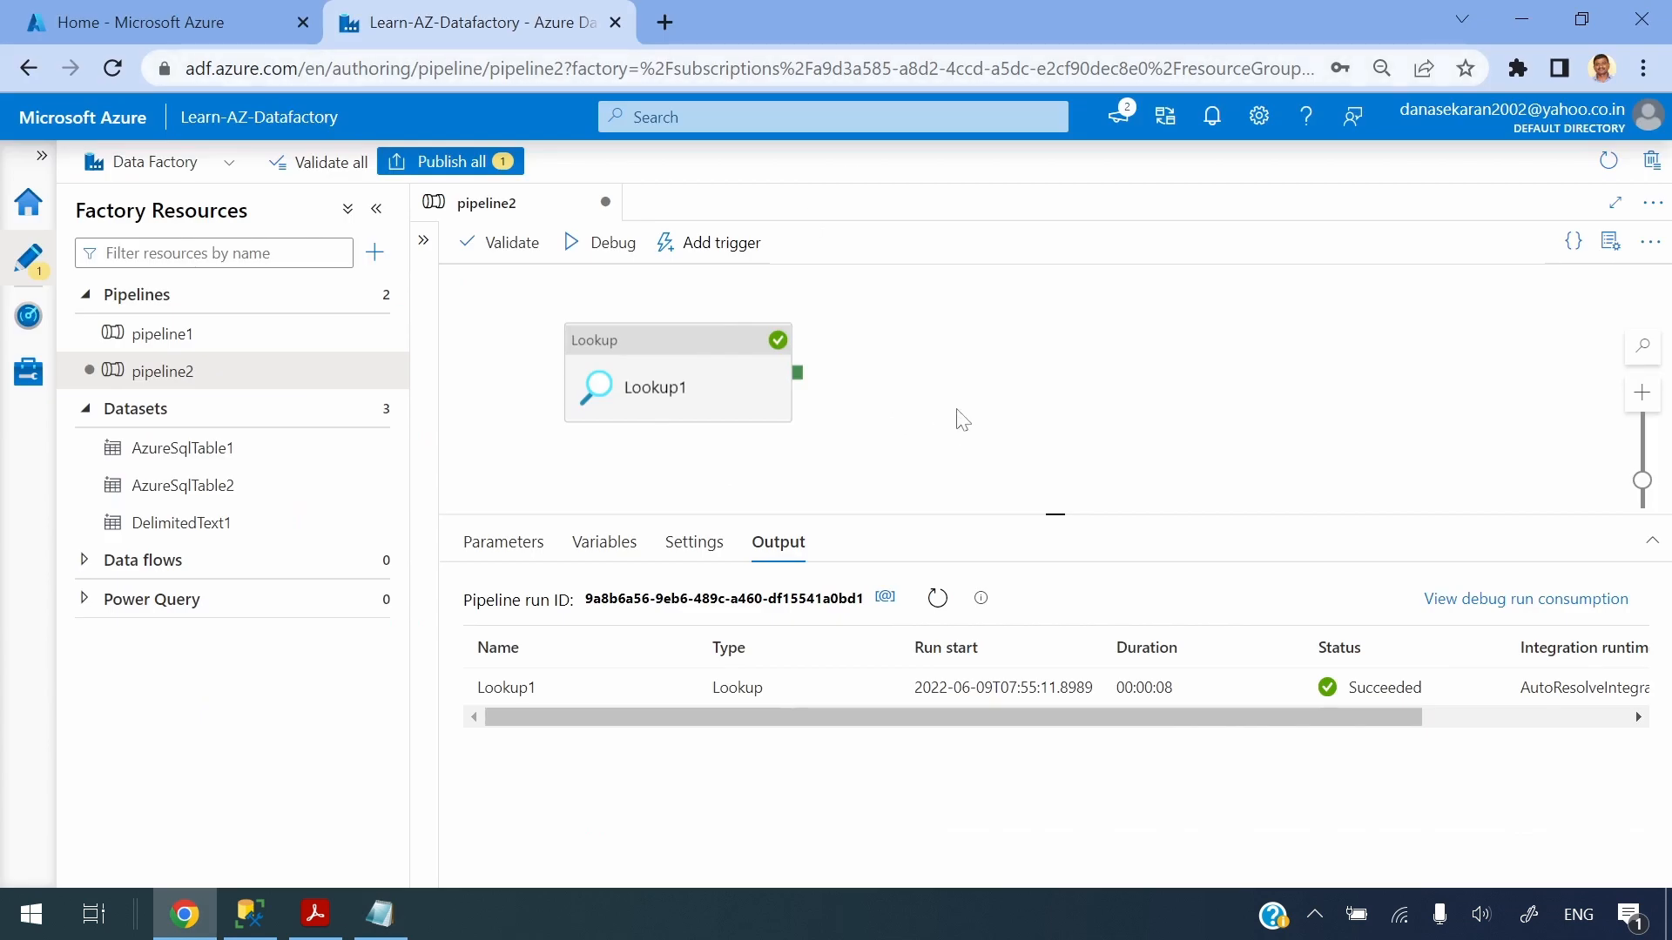
Add a Copy data activity to the canvas, connected to run after Lookup1
click(683, 345)
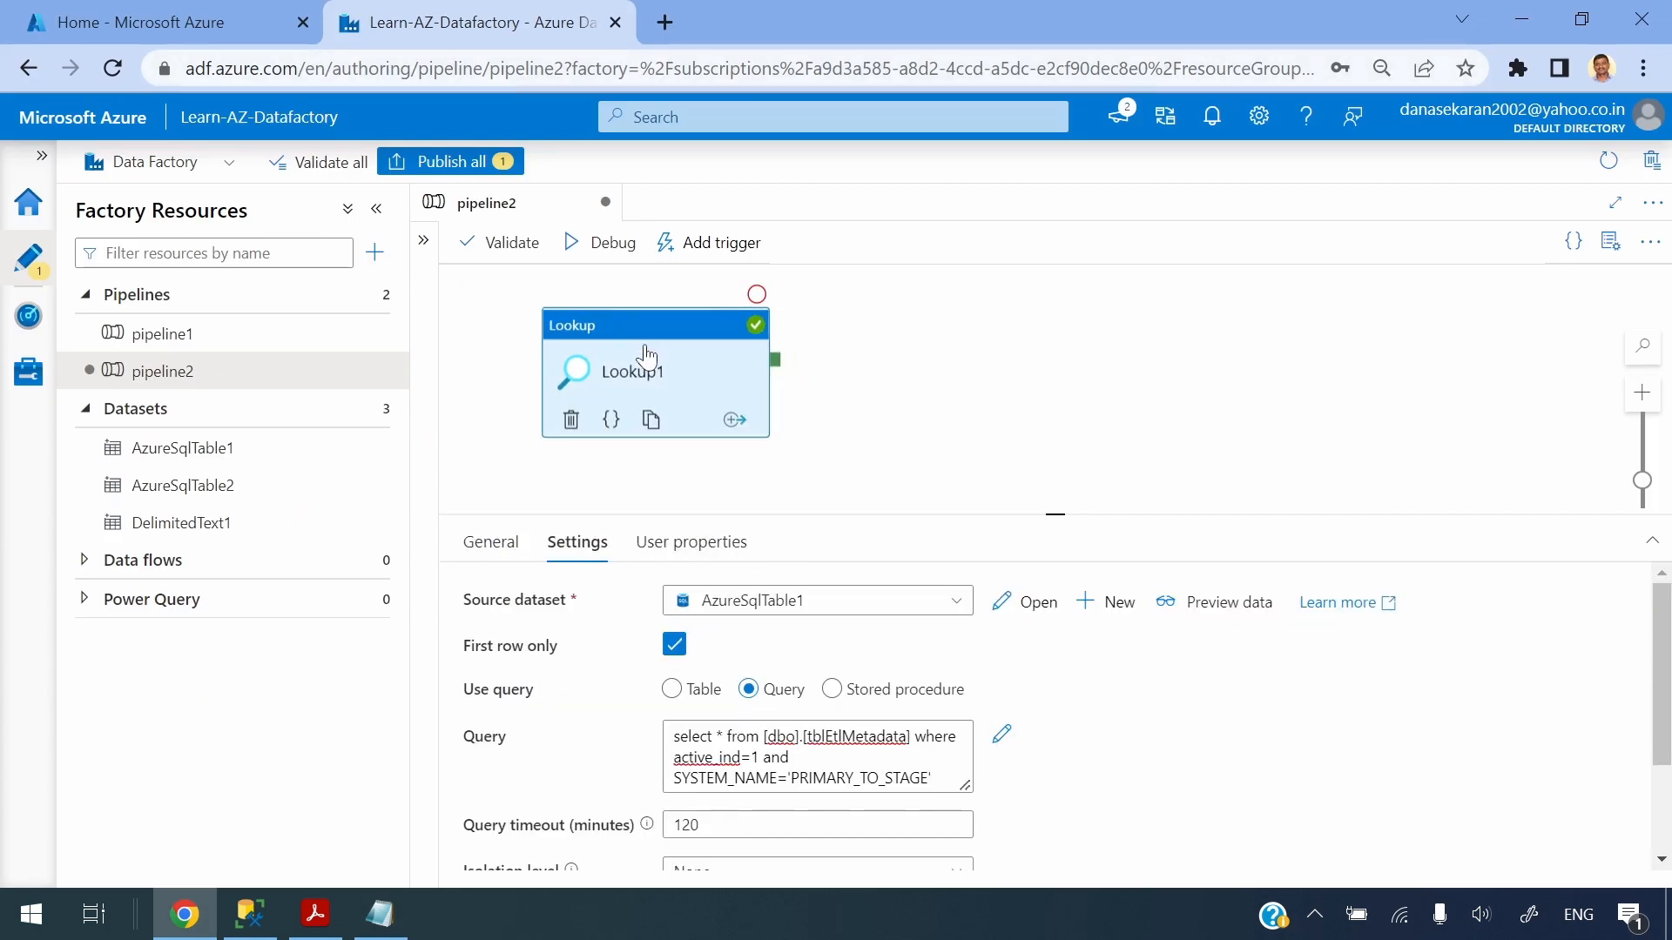
click(1033, 386)
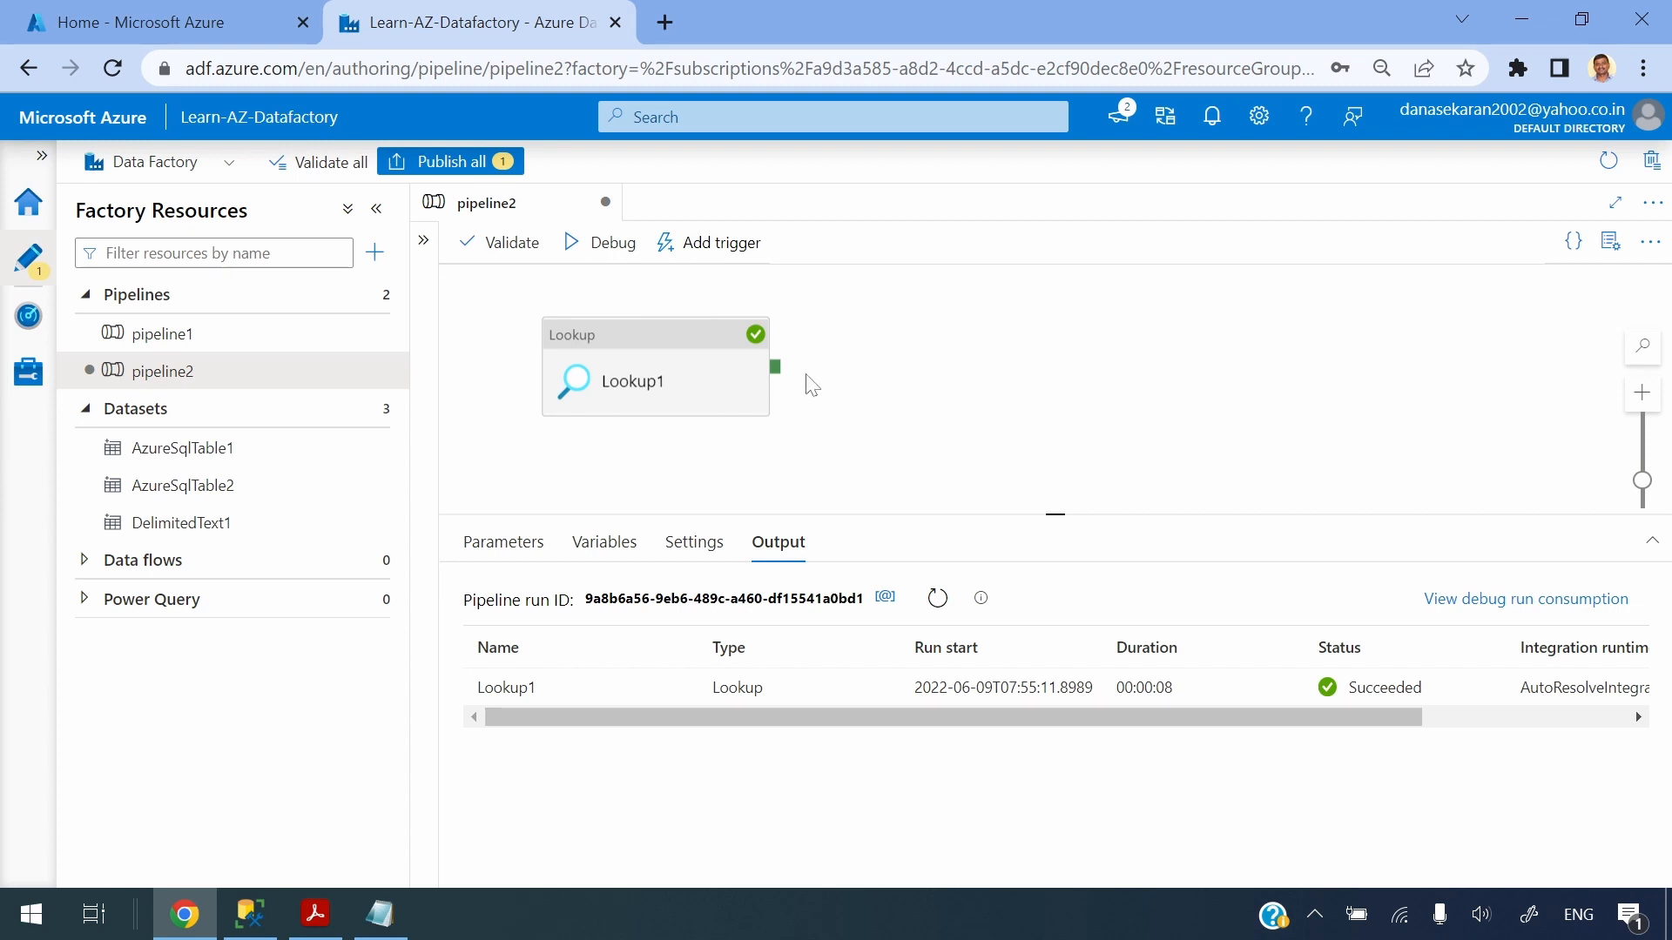
click(423, 240)
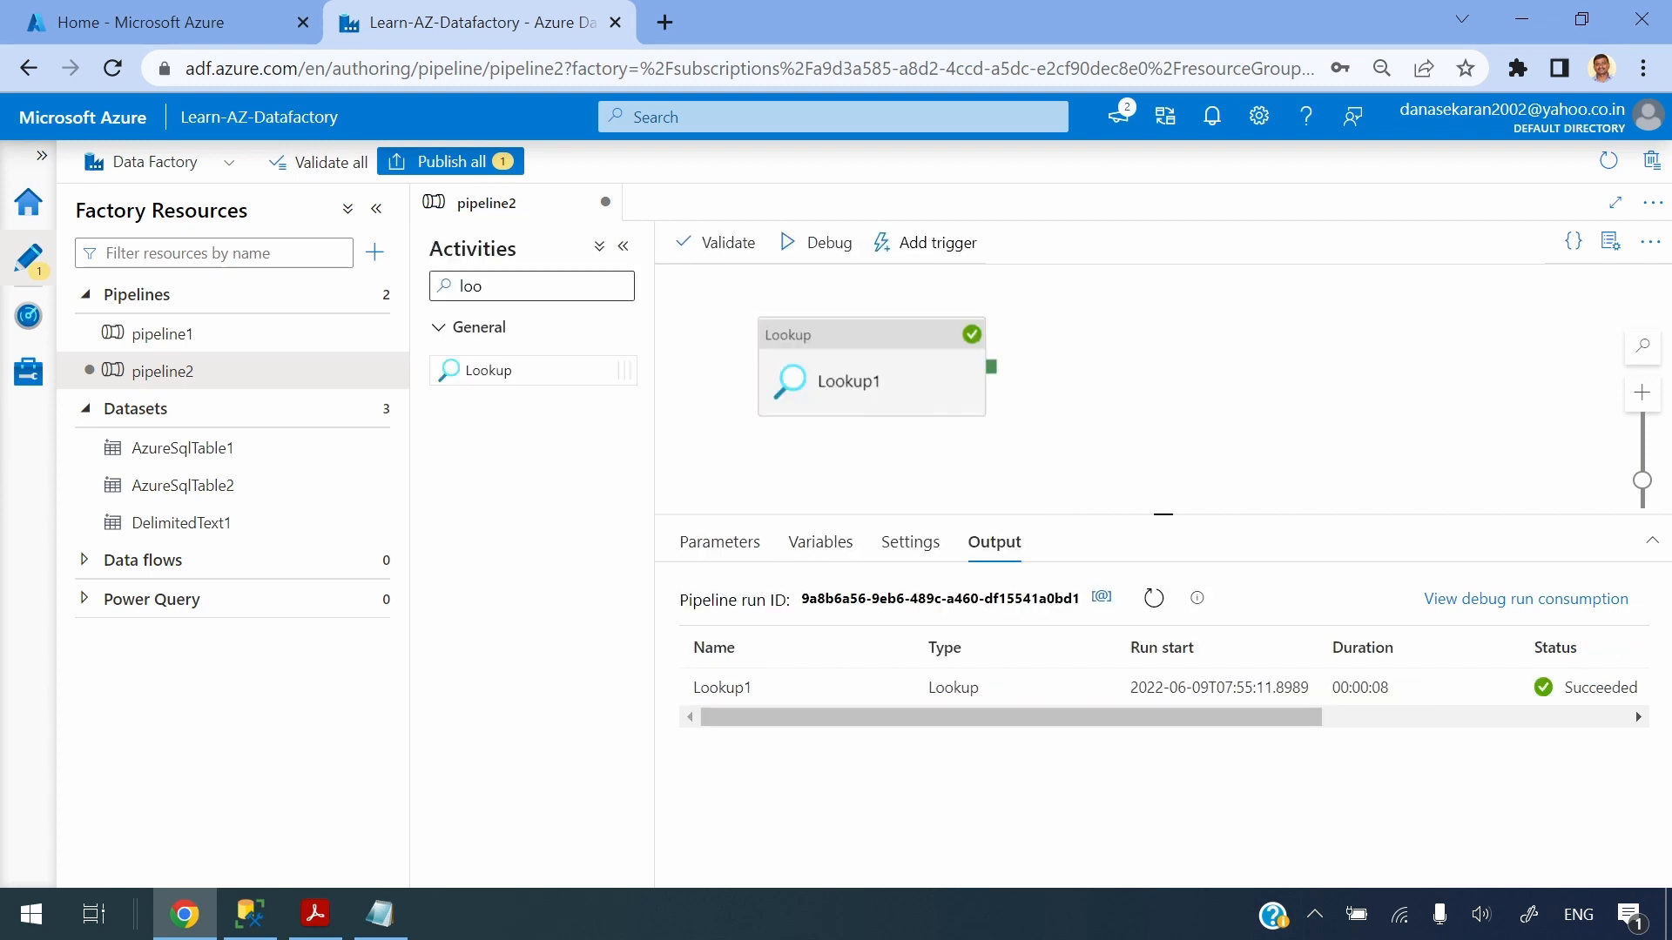
text(cop)
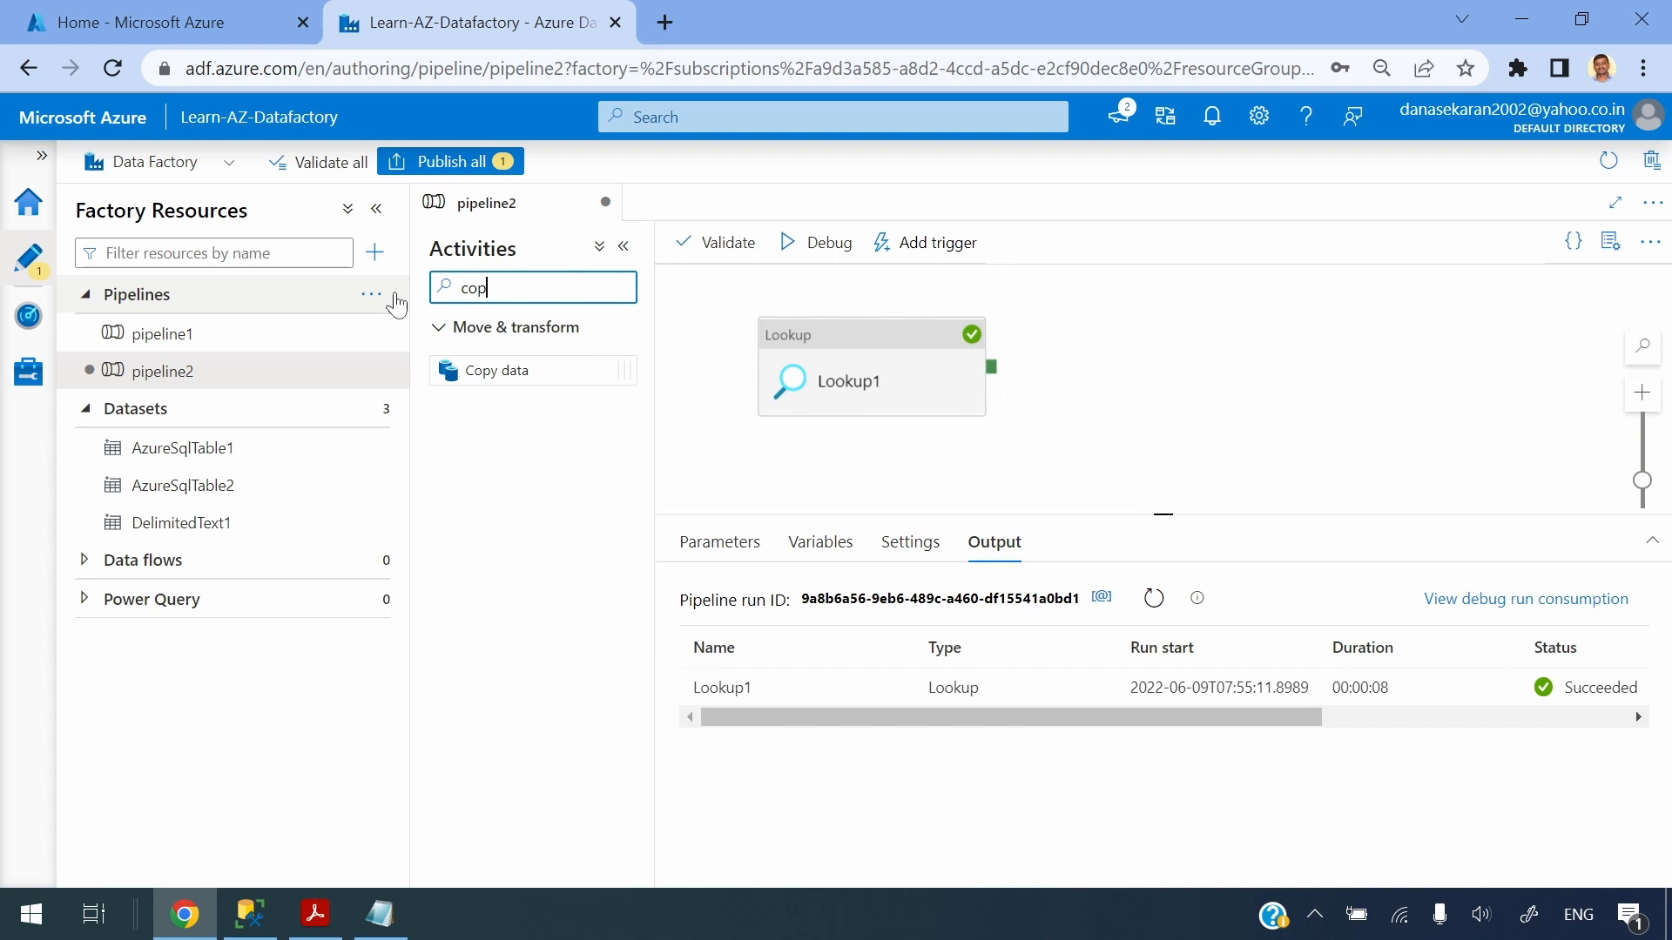
mouse_move(485, 369)
mouse_down()
mouse_move(1187, 392)
mouse_move(560, 373)
mouse_move(795, 384)
mouse_up()
click(730, 333)
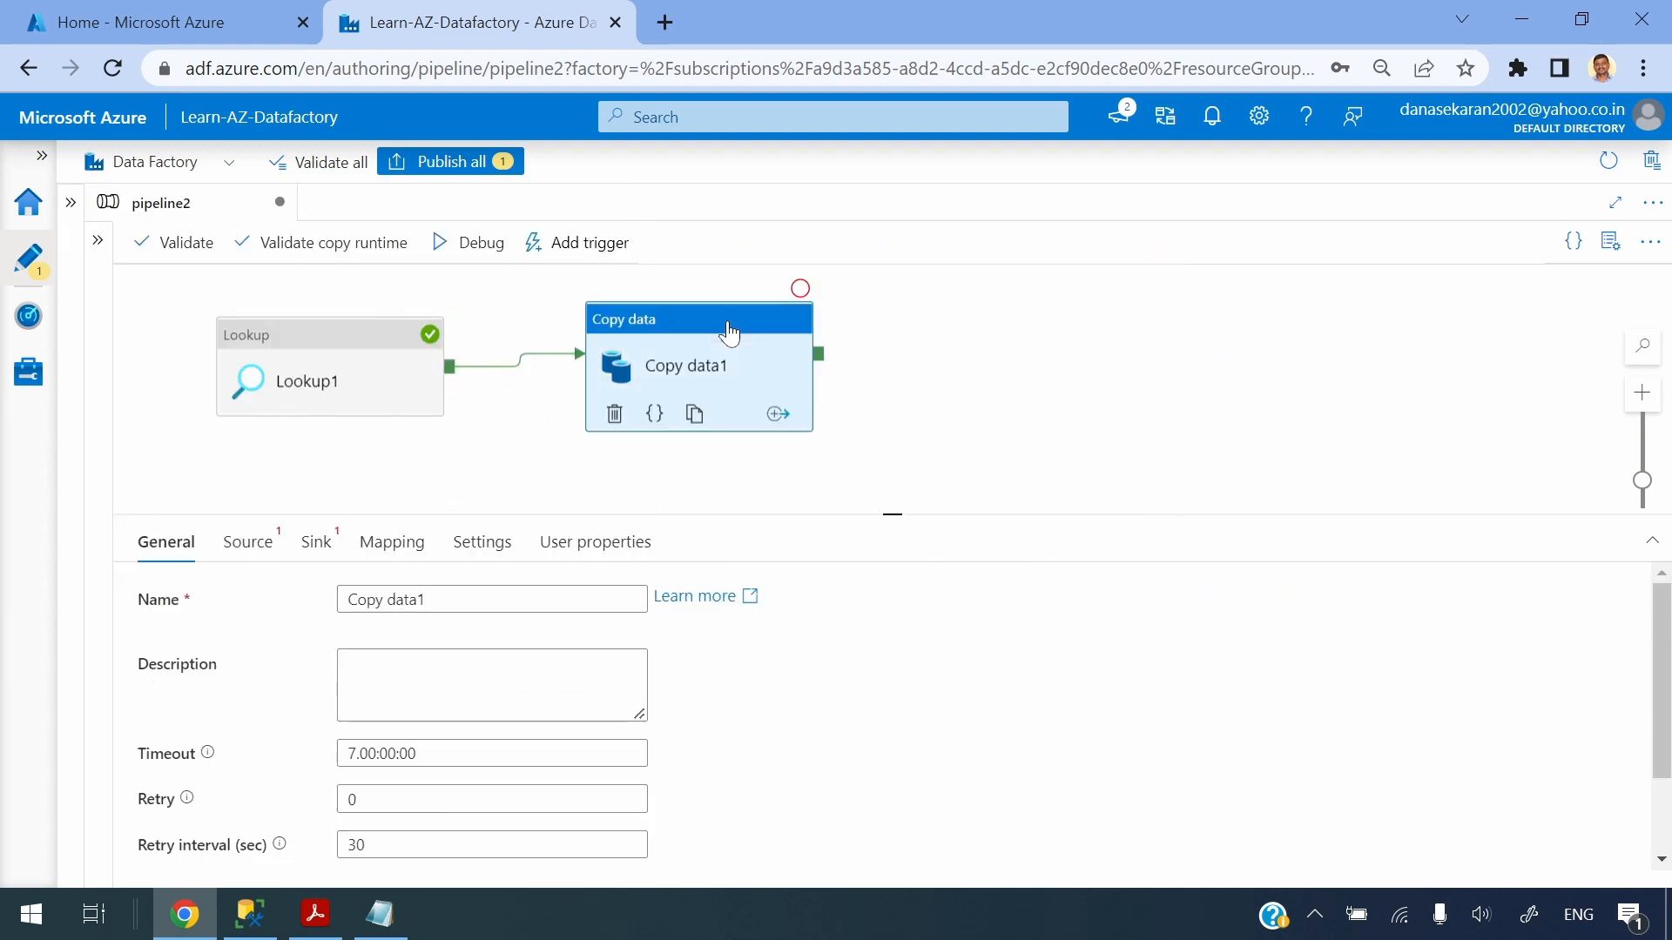
Set the Copy data activity's source dataset to AzureSqlTable2
click(255, 555)
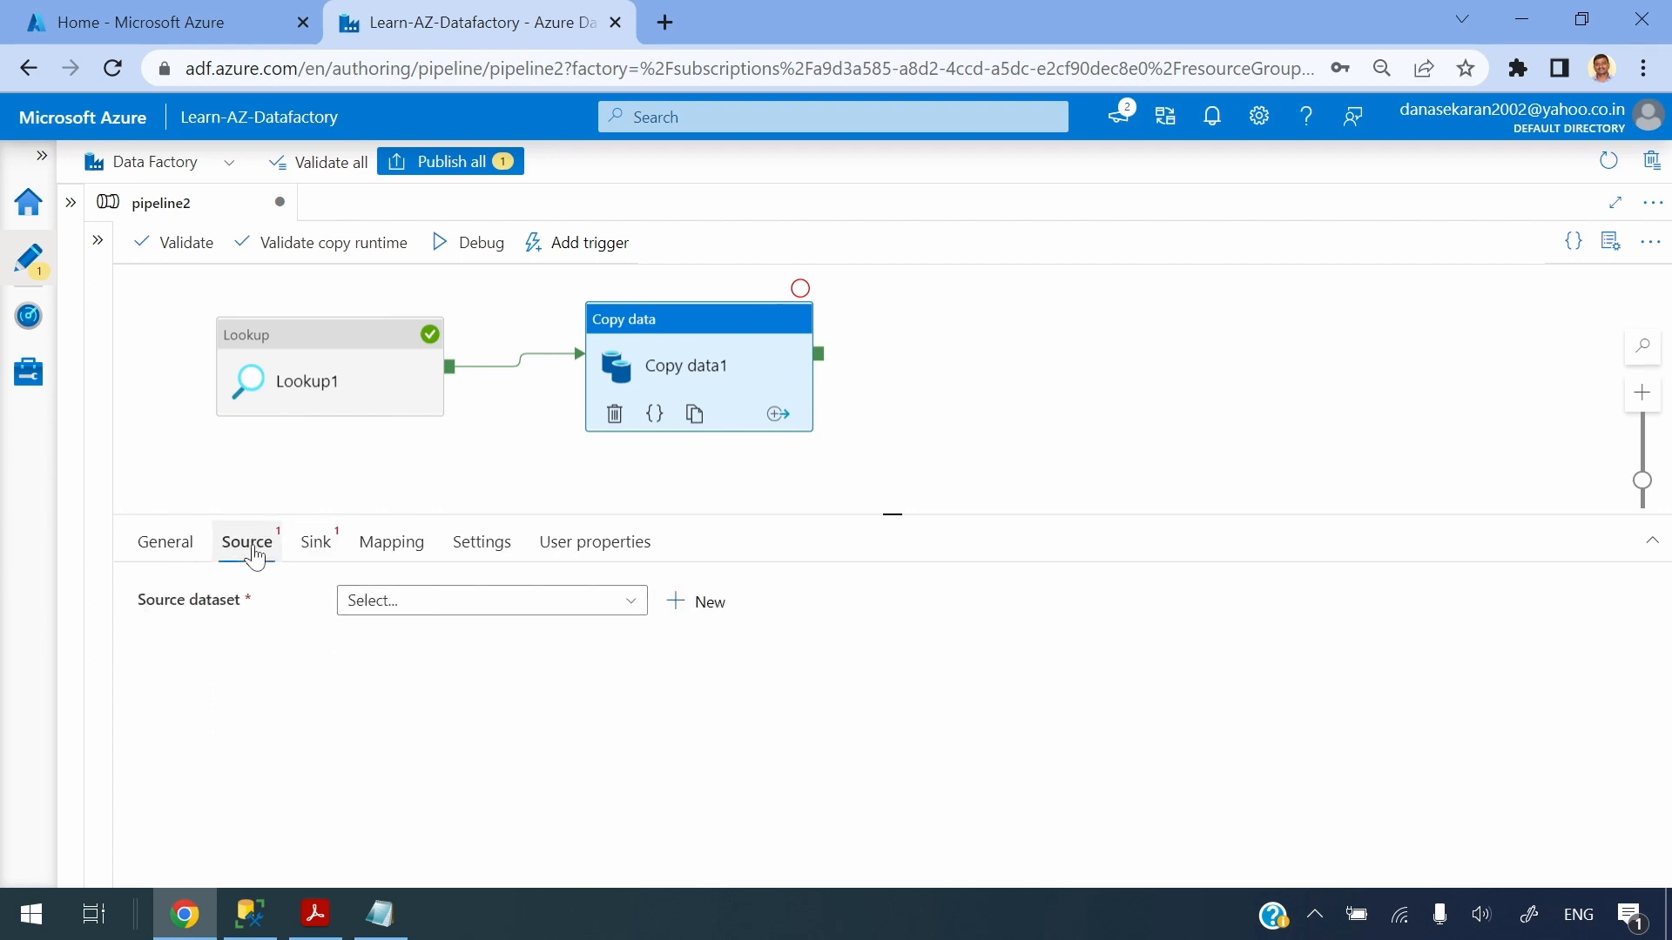
click(633, 541)
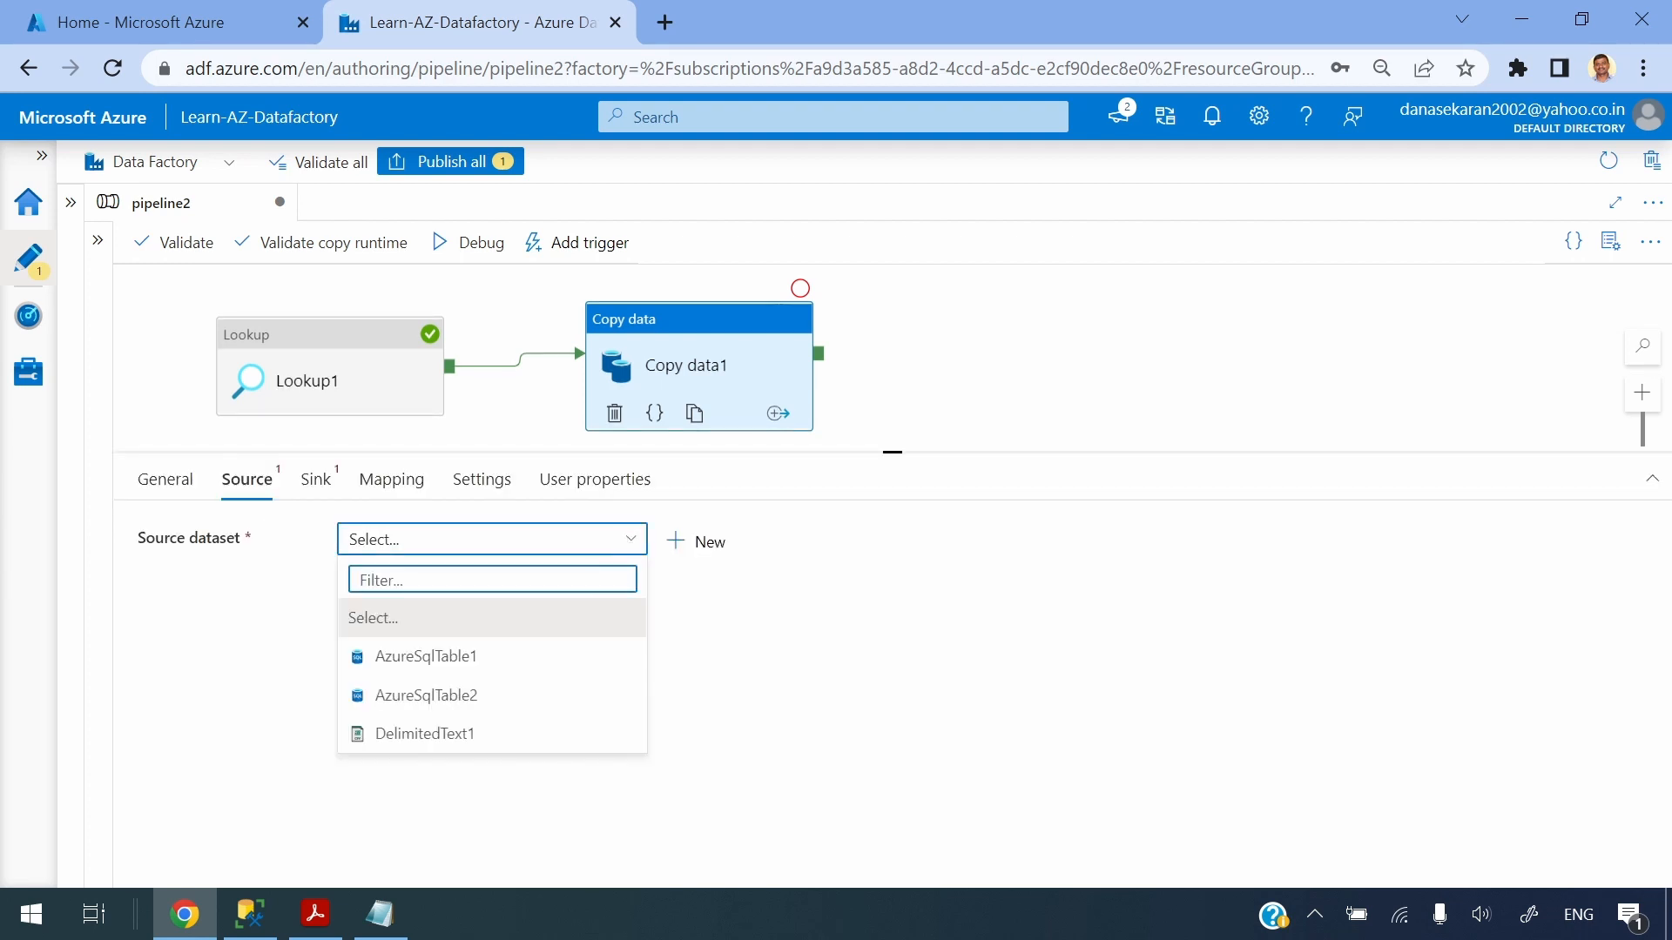
click(482, 712)
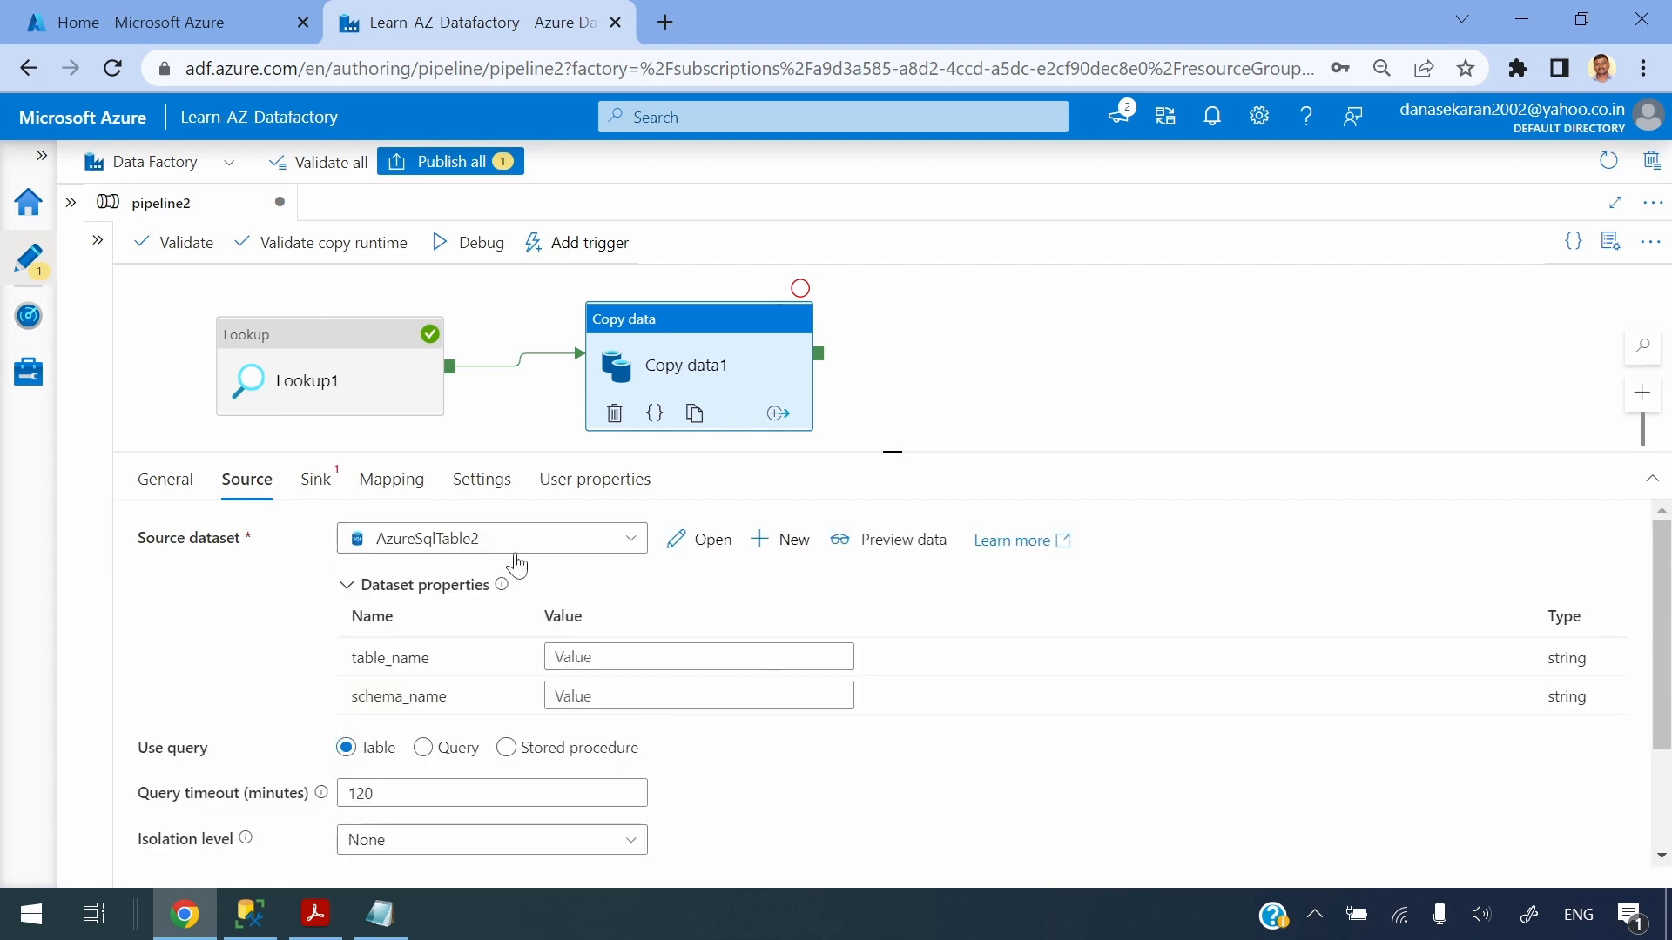
Open the AzureSqlTable2 dataset to inspect its parameters and schema/table connection expressions, then return to pipeline2
click(702, 539)
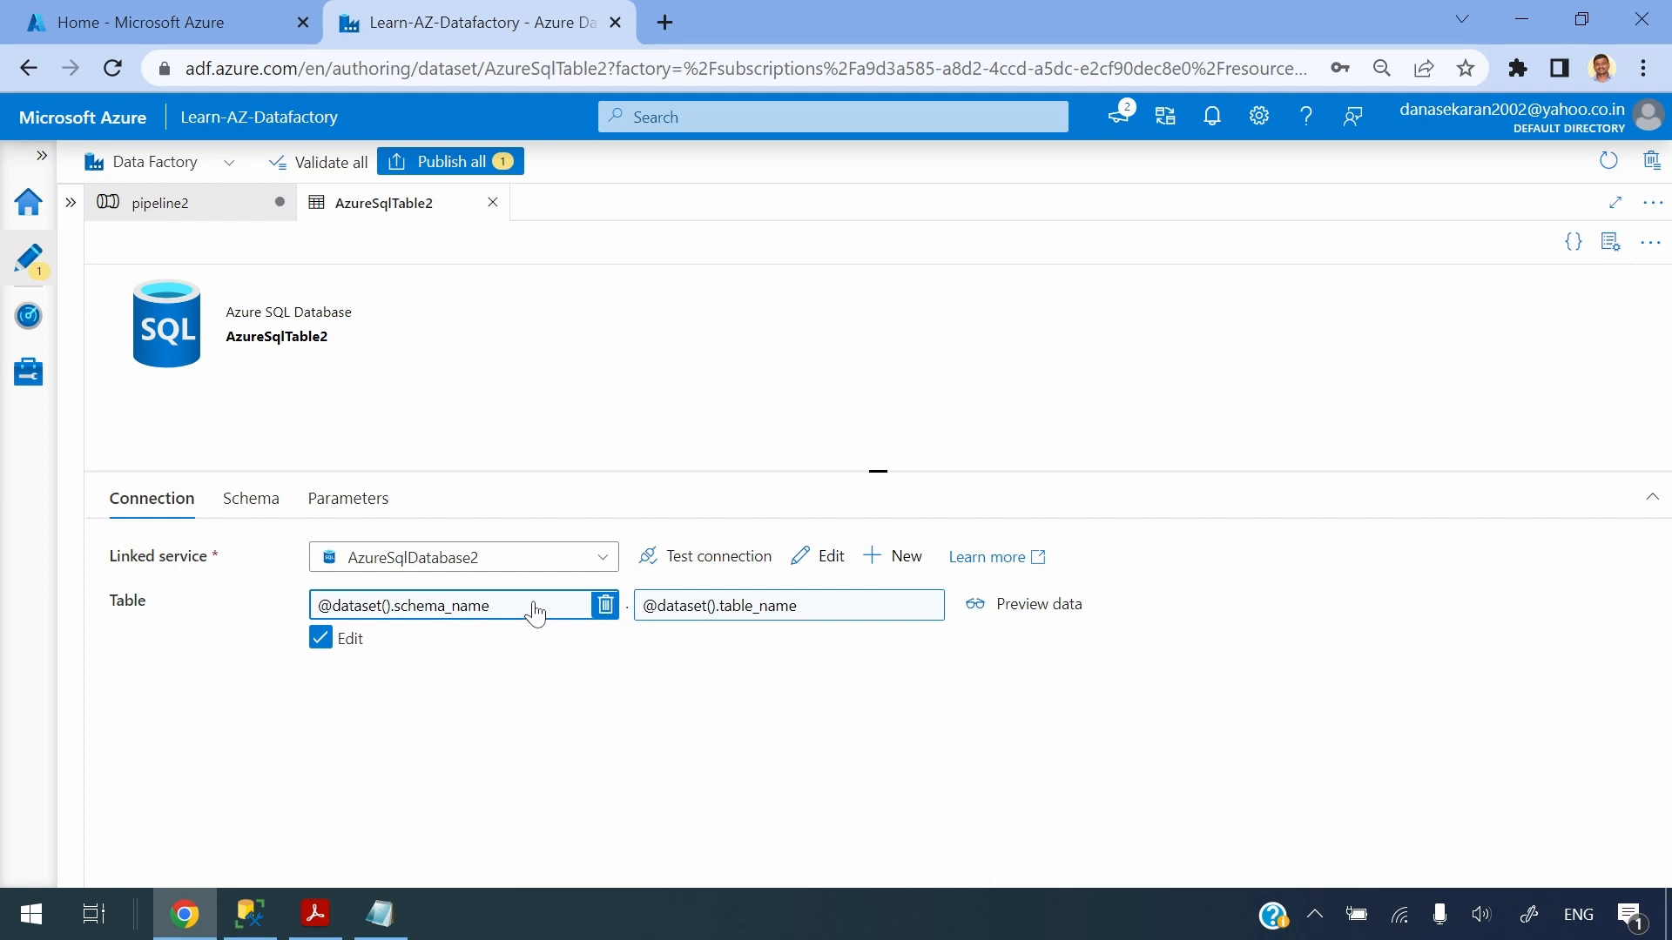
click(358, 498)
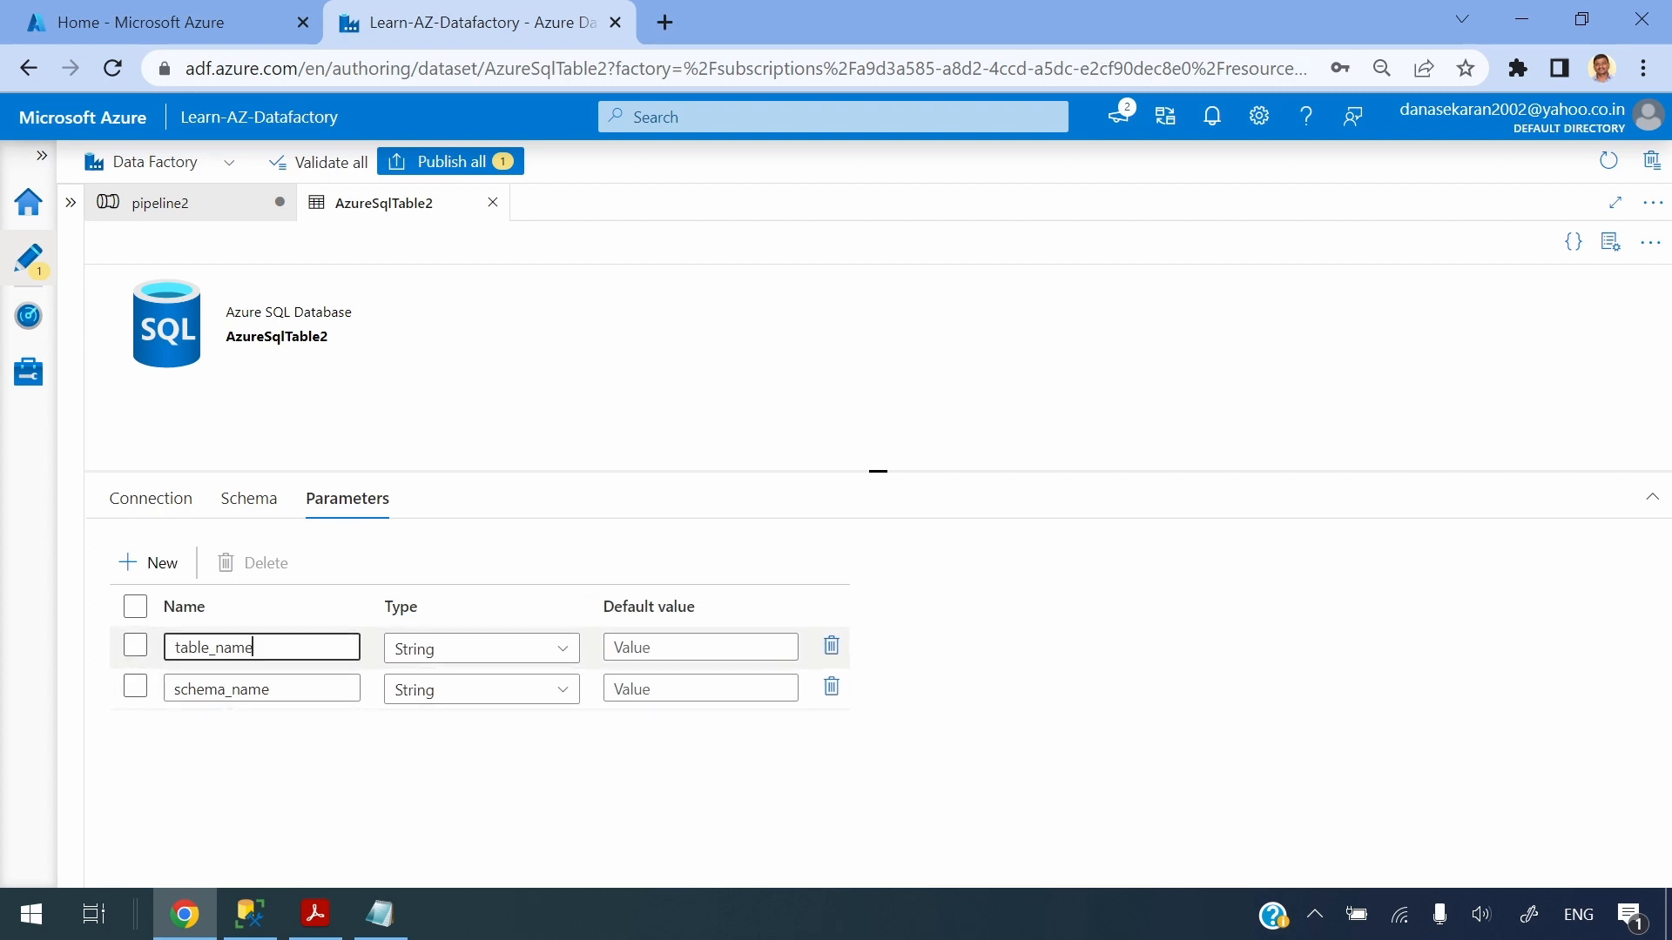
click(282, 688)
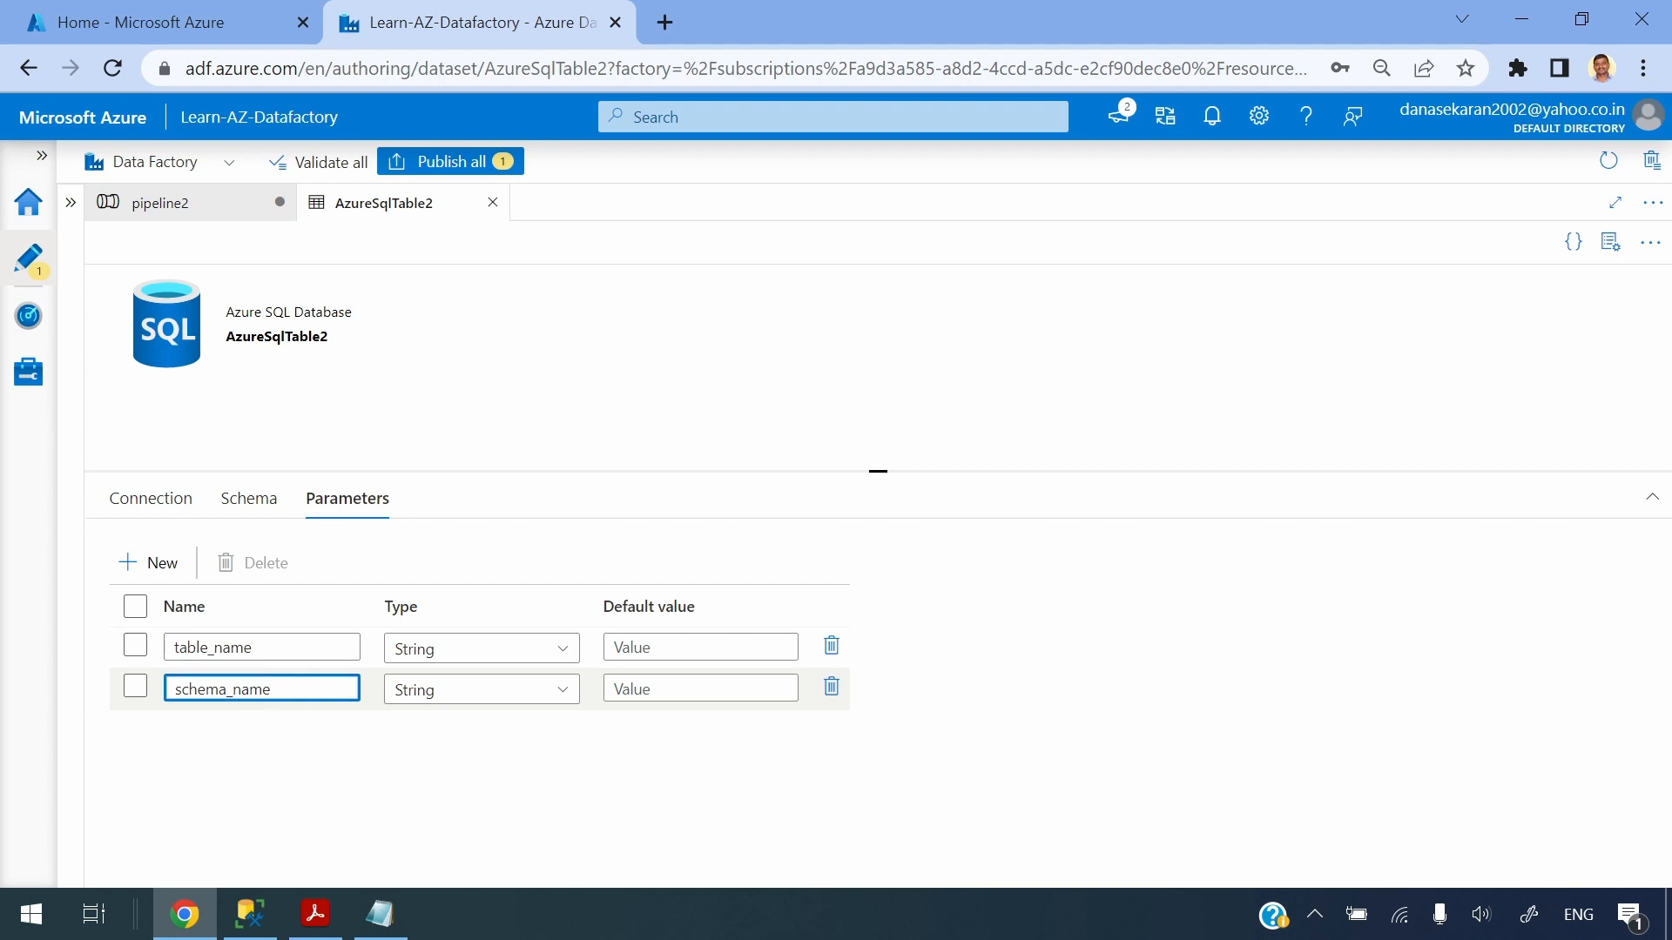
click(153, 500)
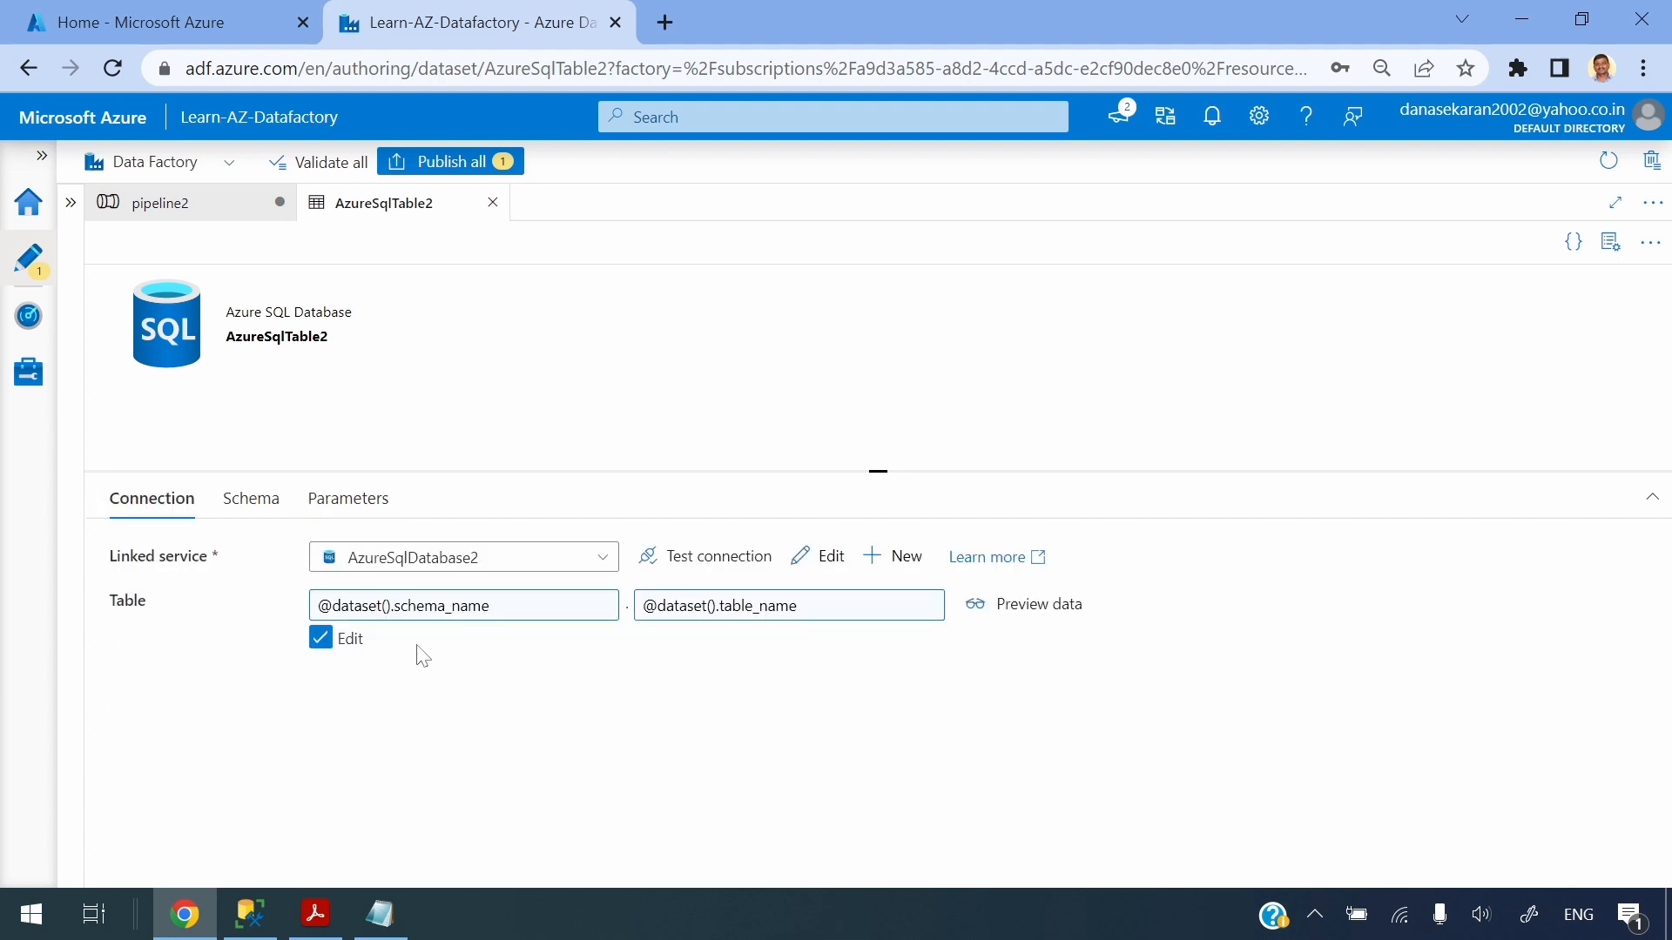
click(422, 606)
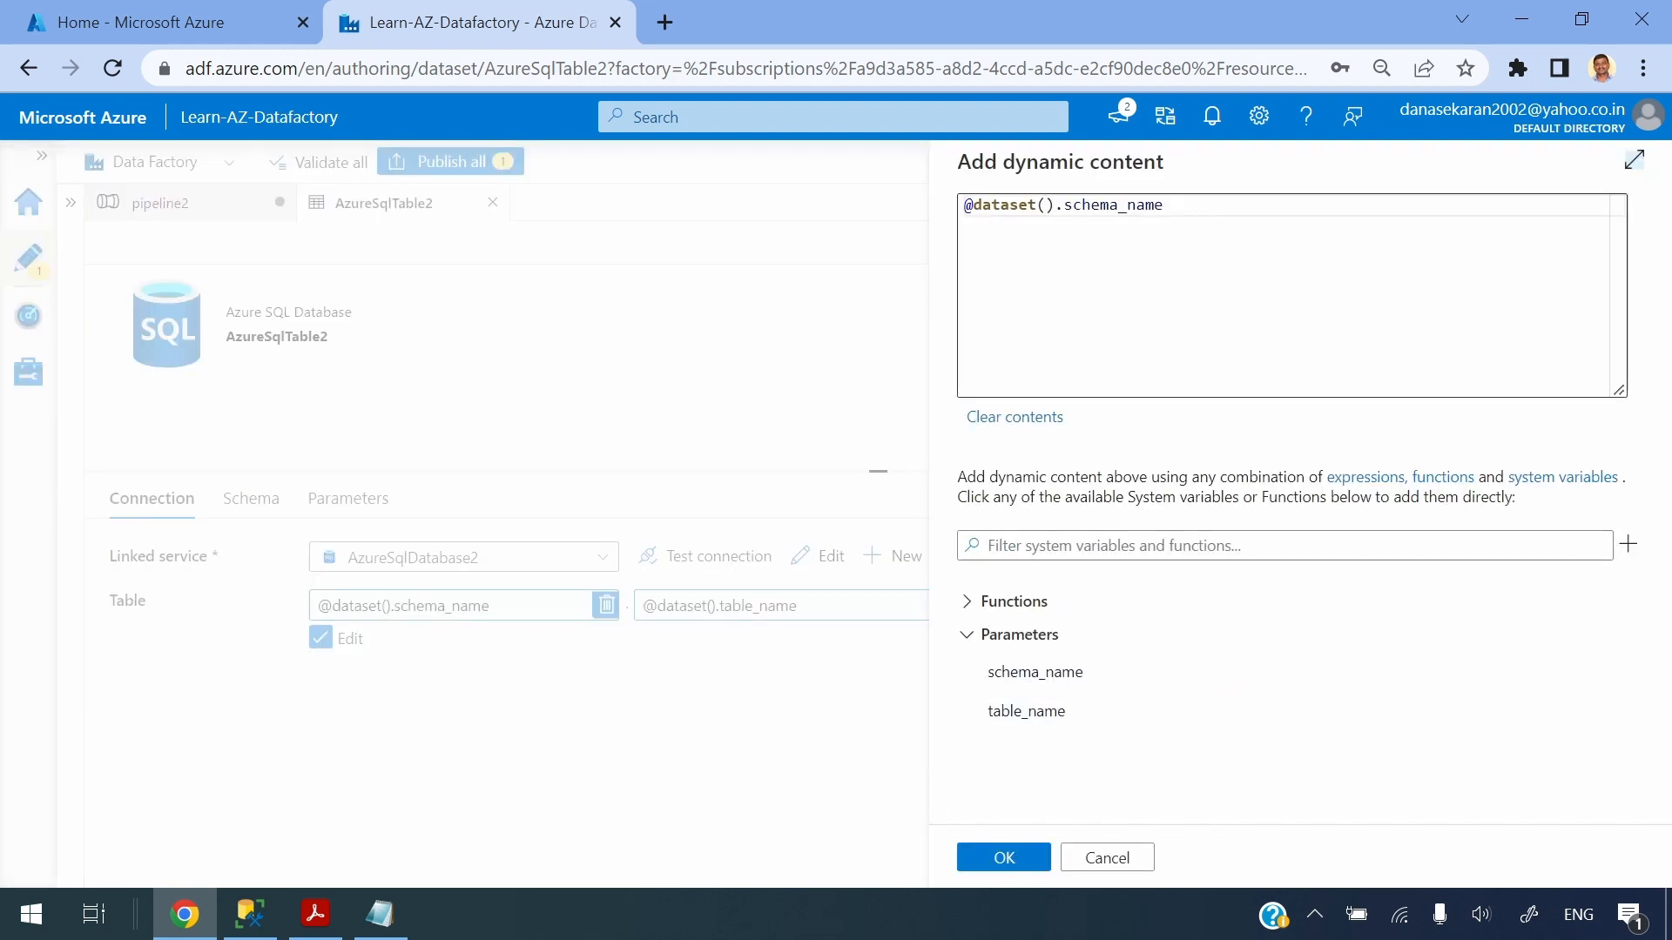
double_click(1130, 206)
click(807, 614)
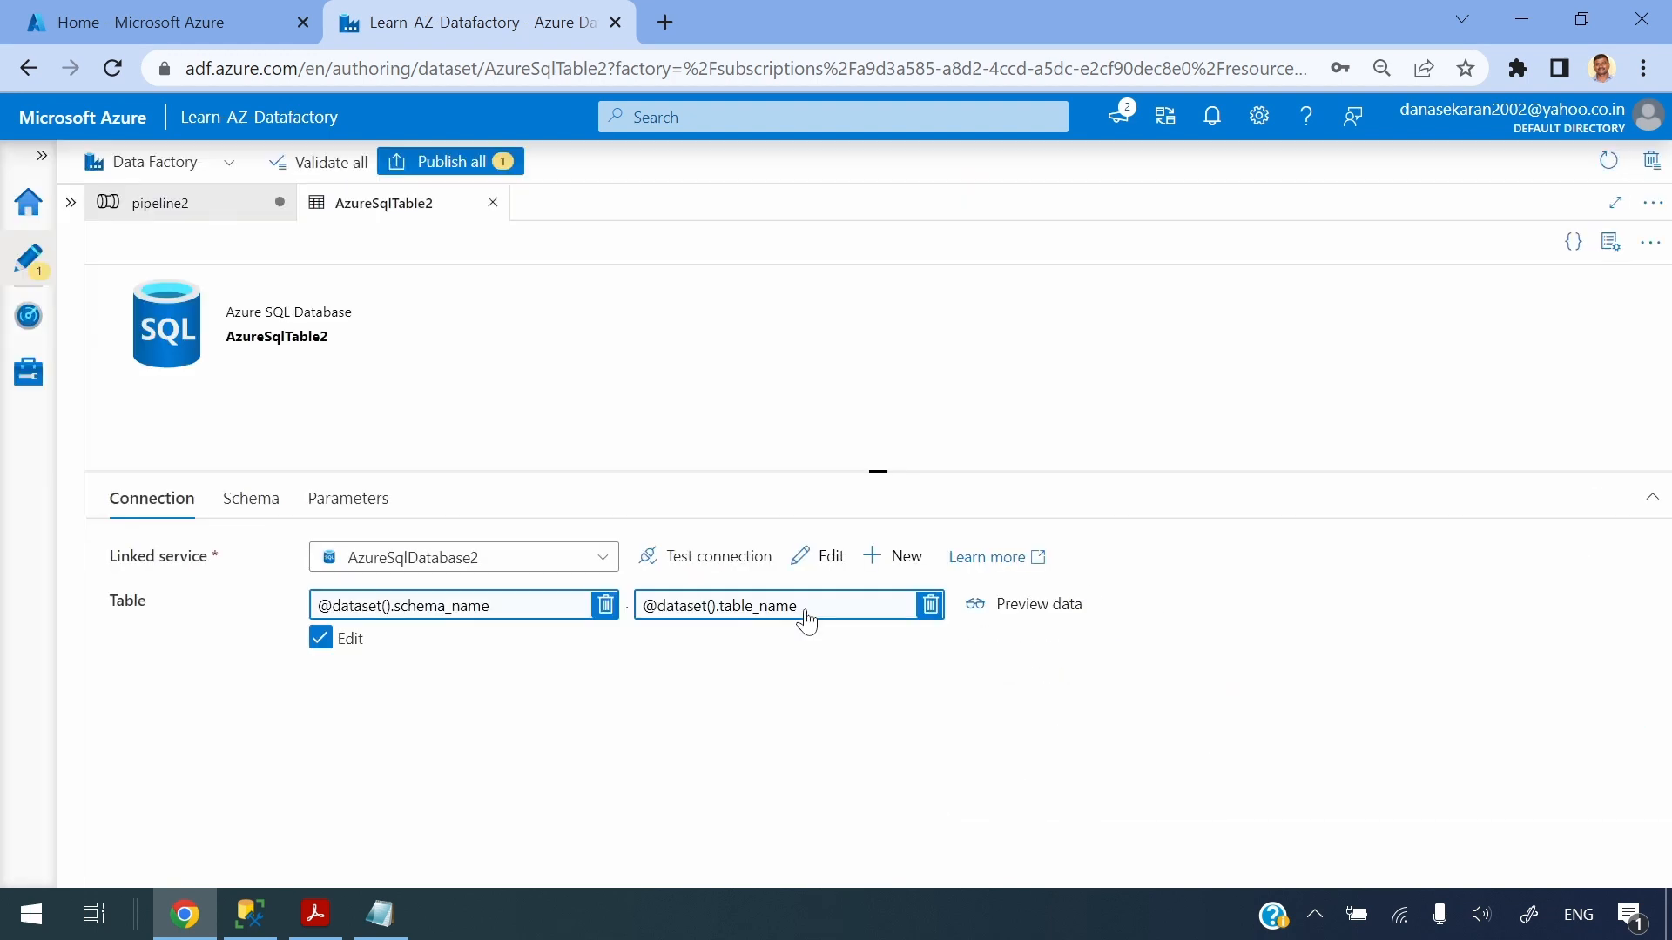
click(160, 202)
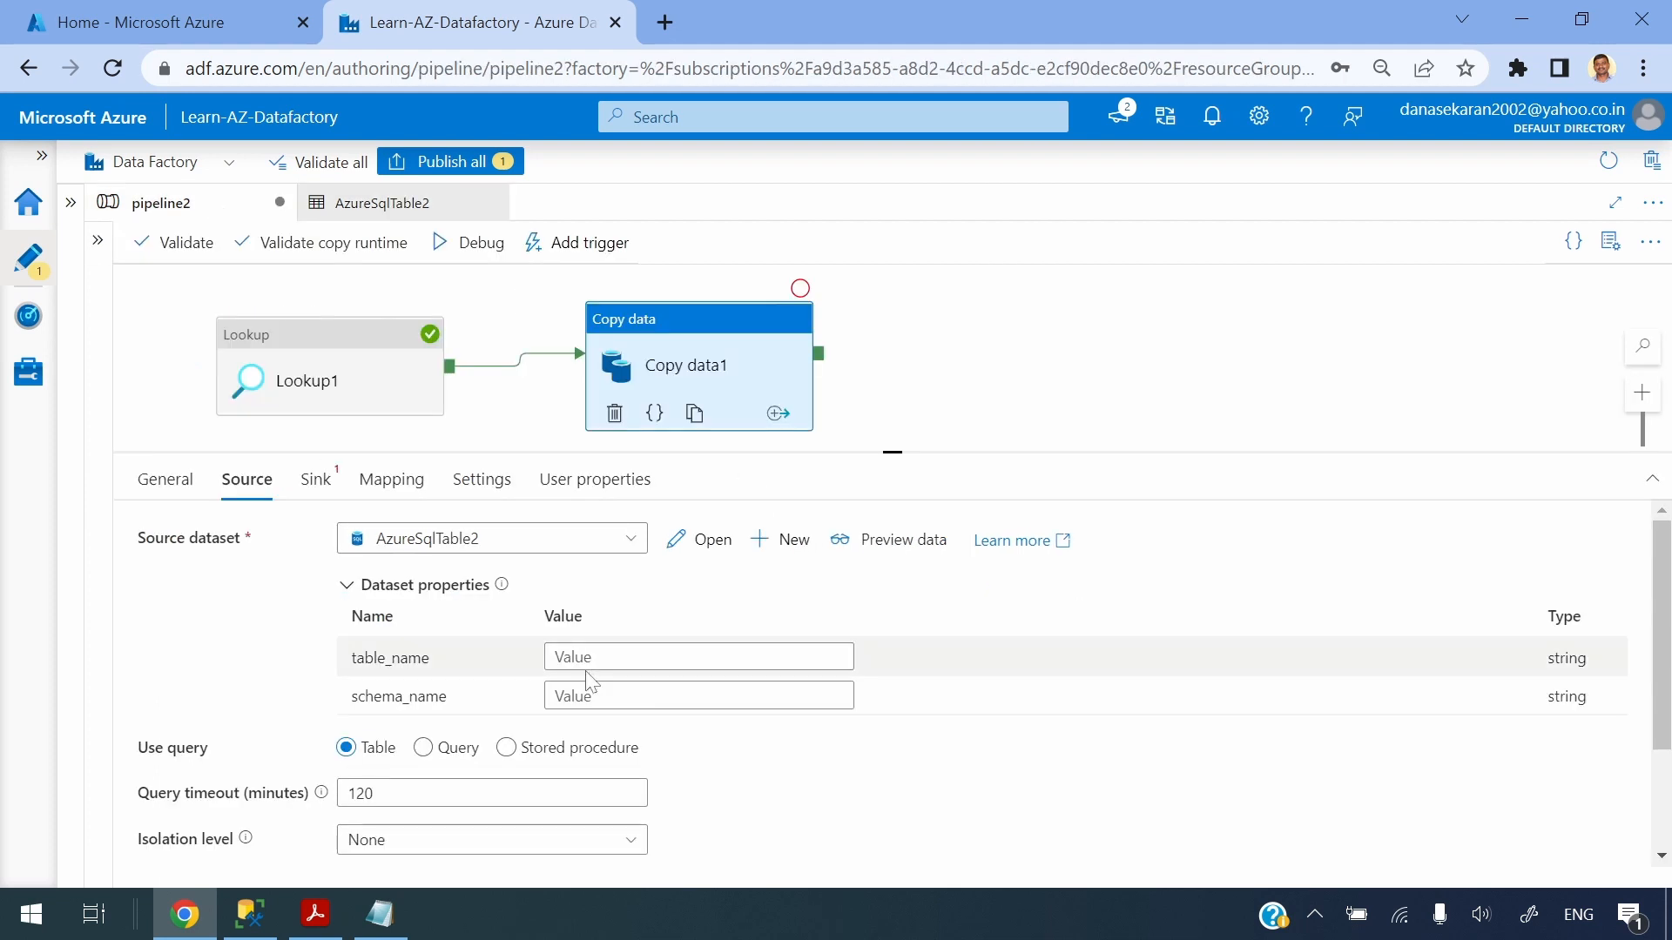
click(558, 656)
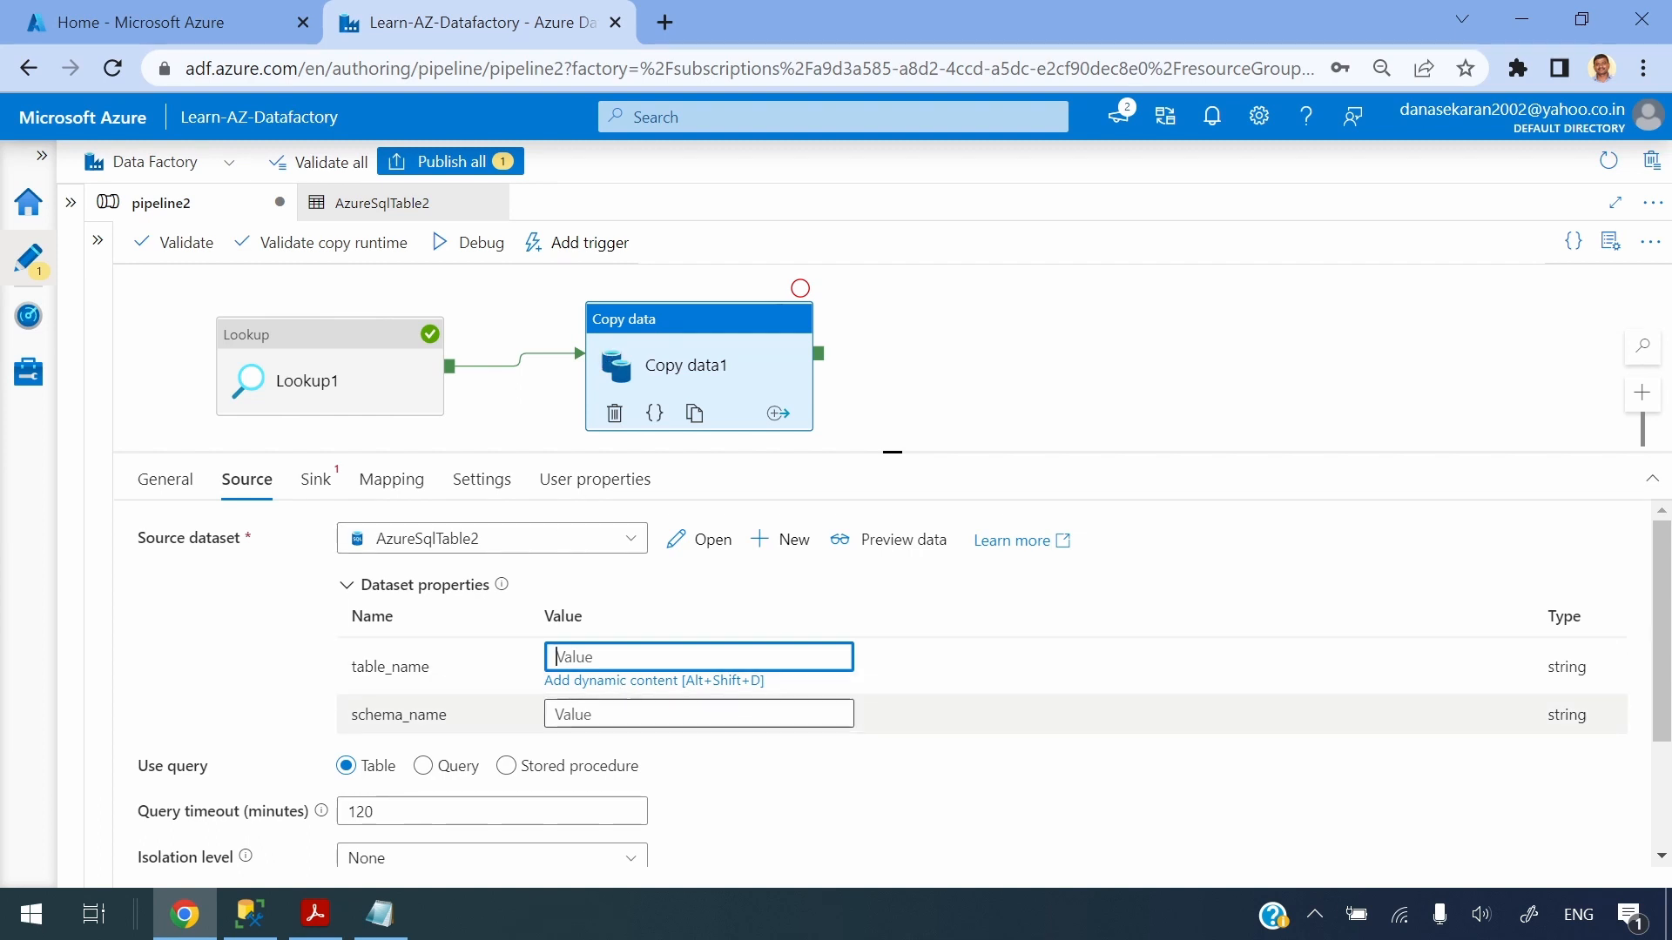
click(632, 684)
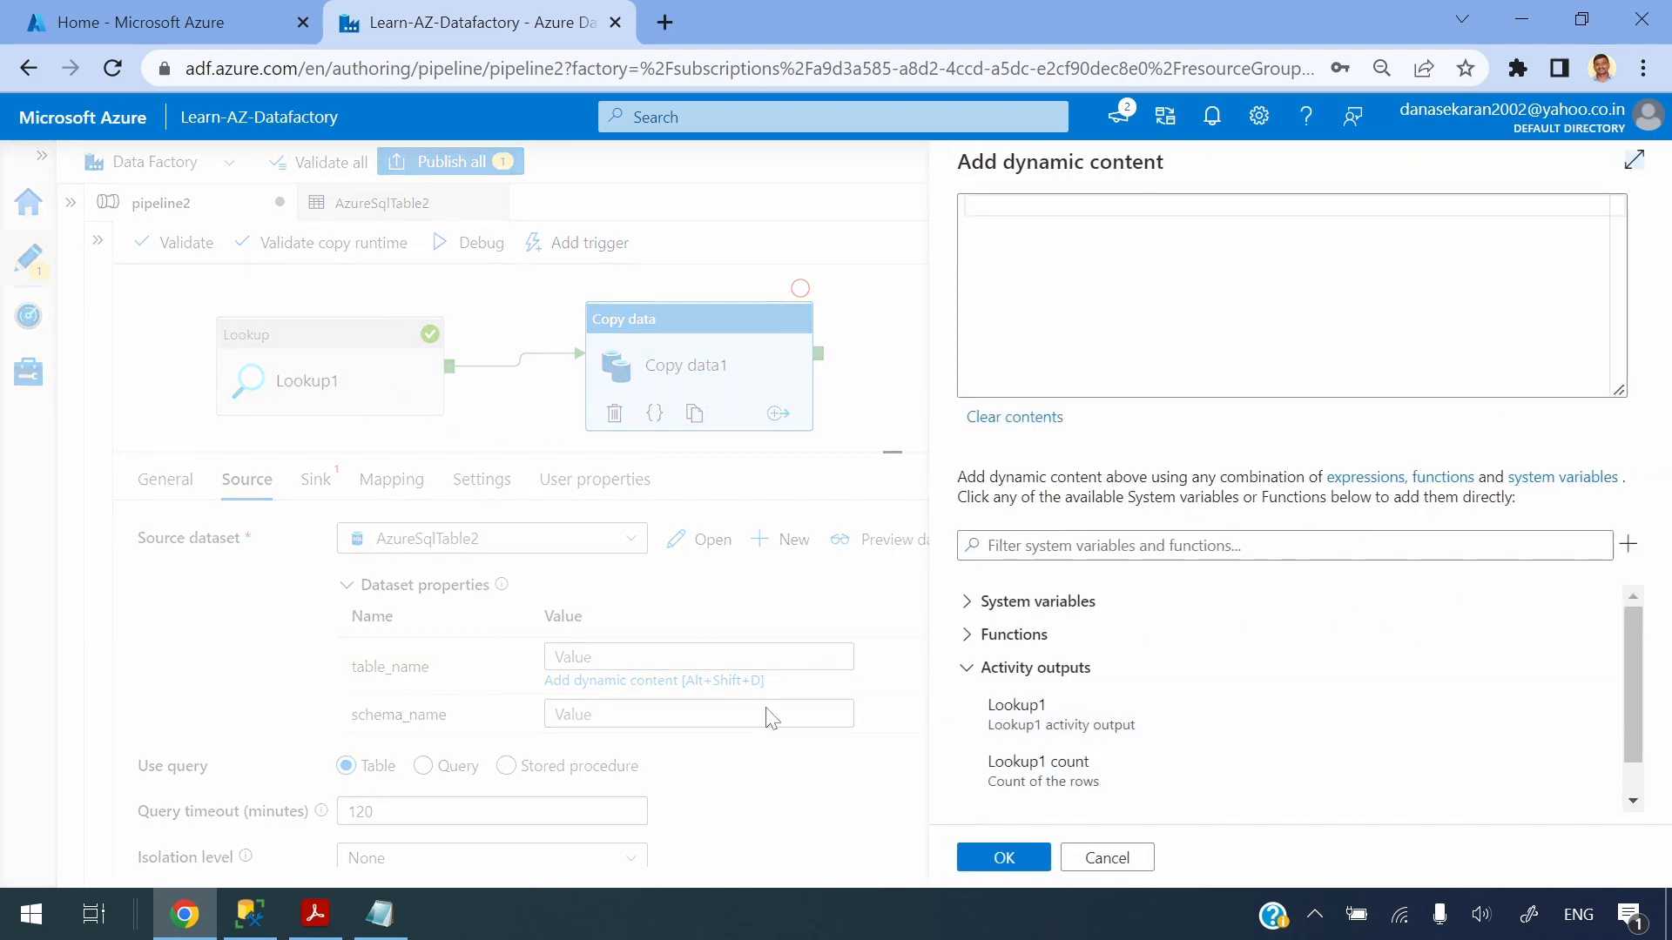
click(1028, 738)
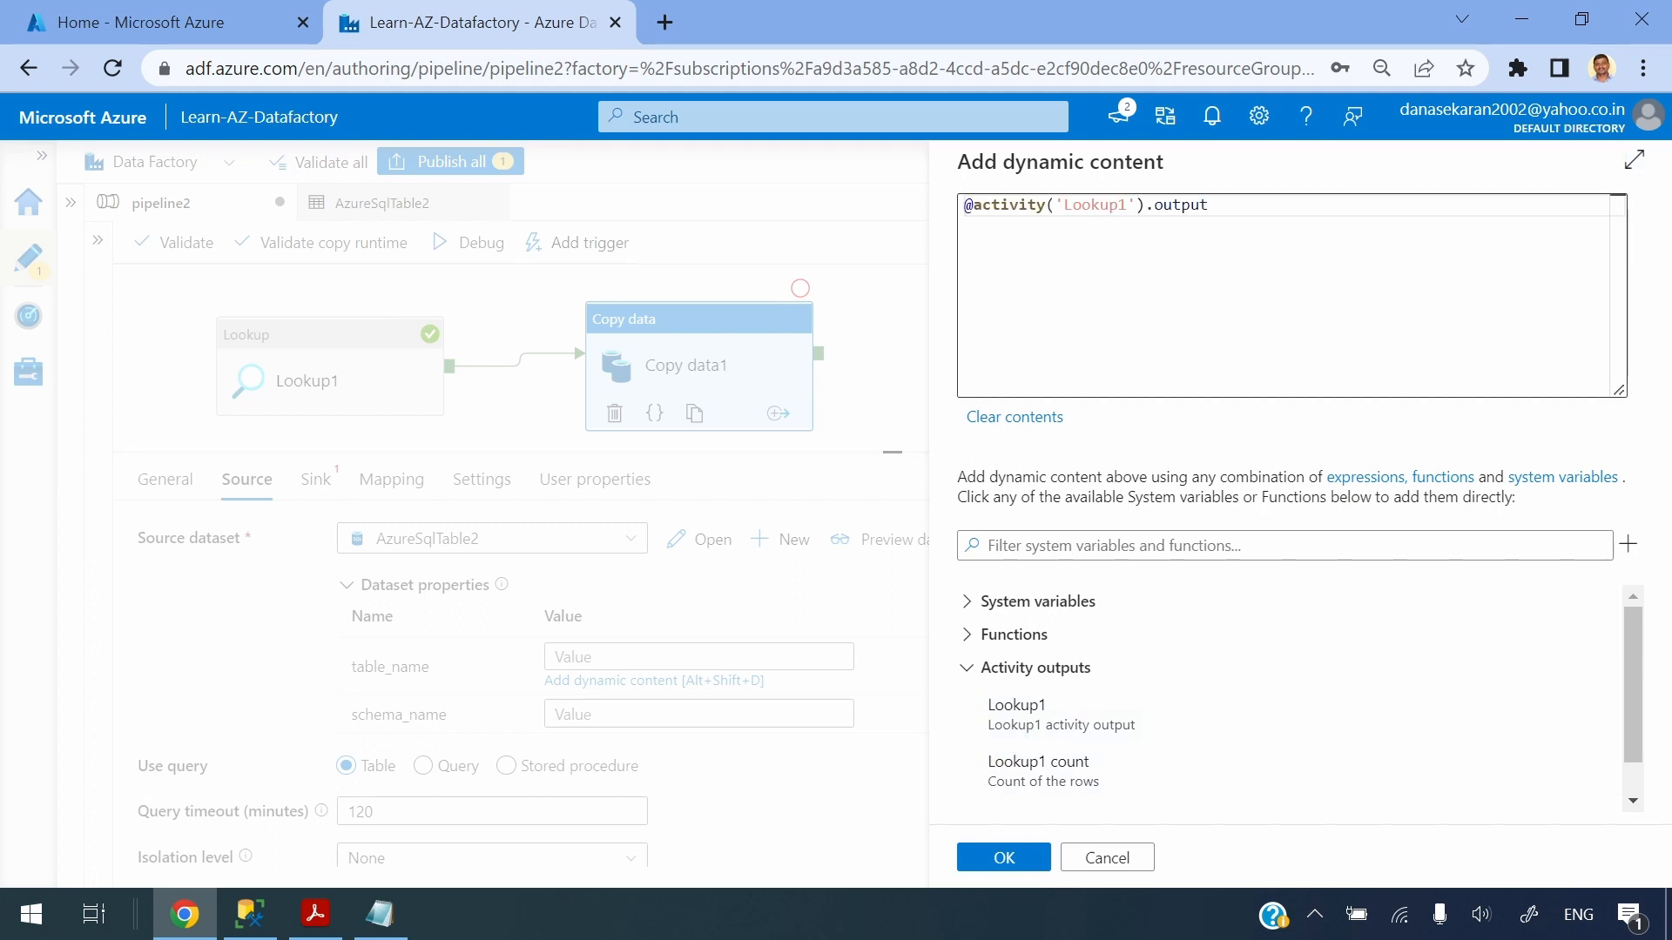
click(1213, 207)
click(380, 914)
drag(116, 91, 51, 90)
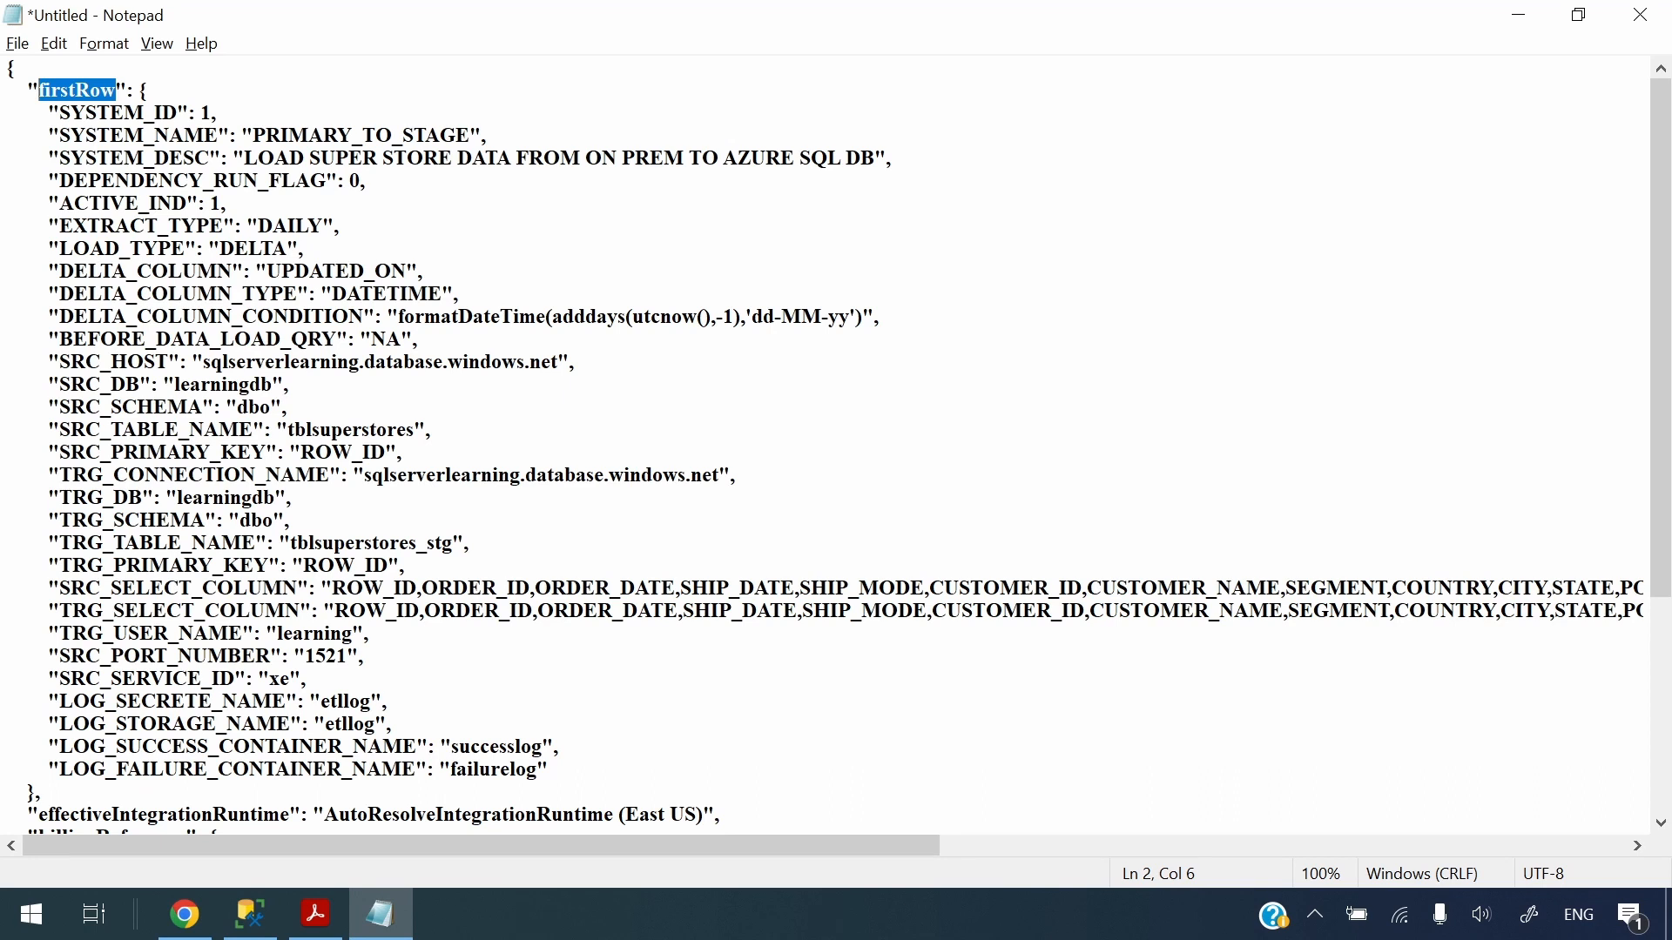
key(ctrl+c)
key(alt+Tab)
key(ctrl+v)
key(alt+Tab)
key(alt+Tab)
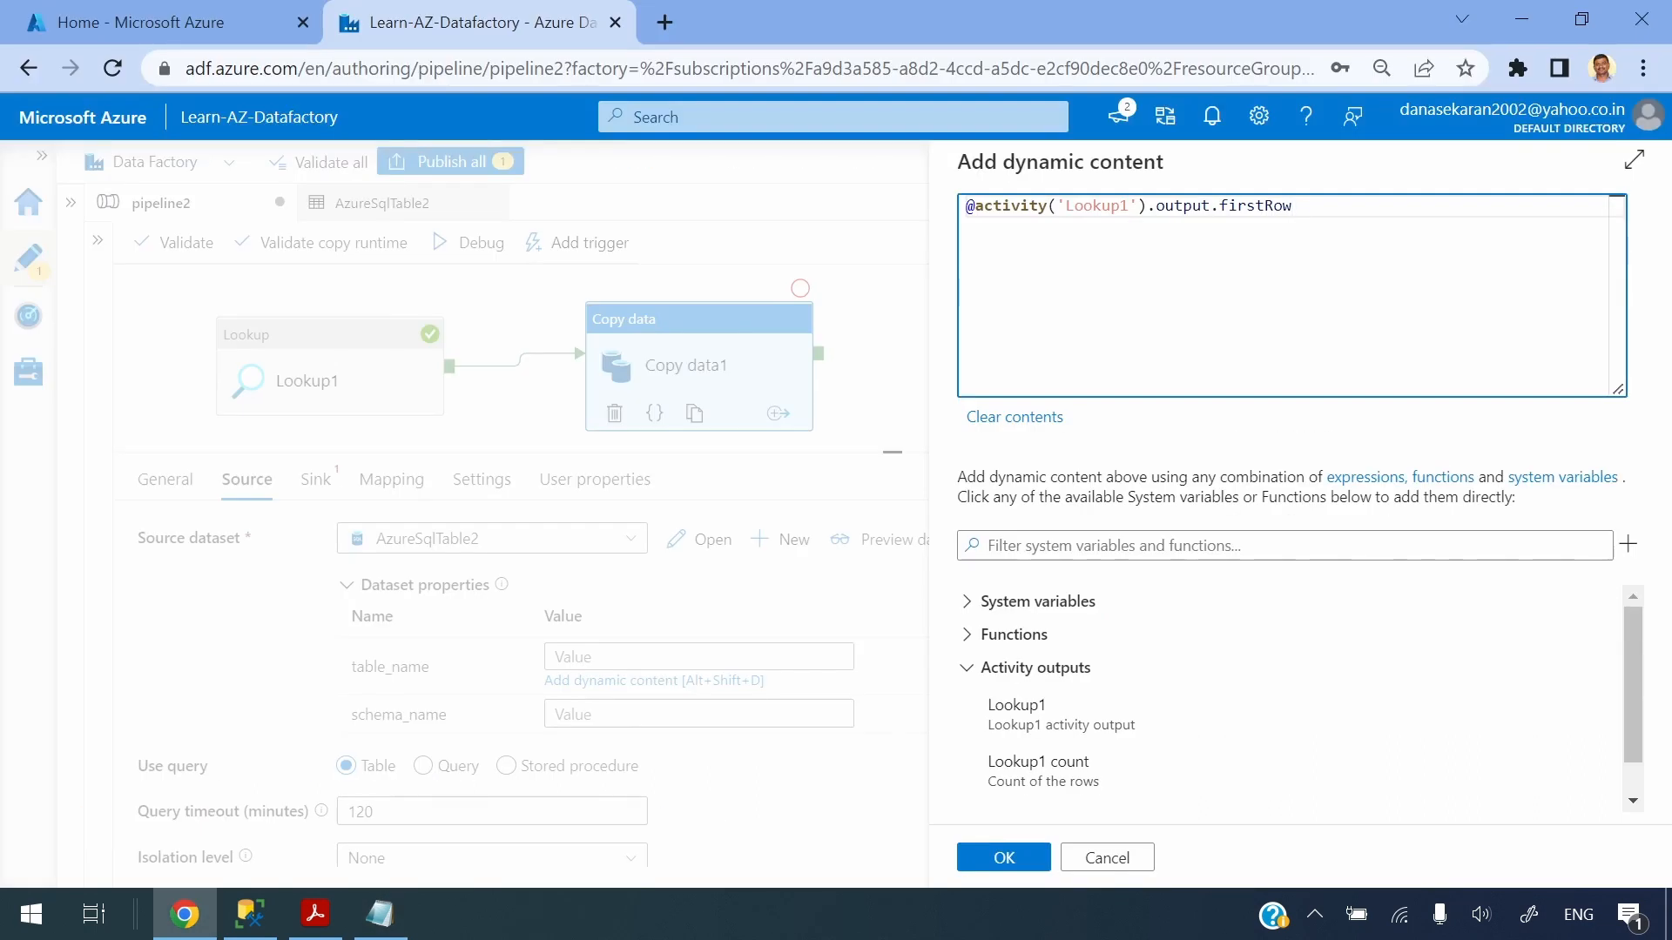
text(.)
key(alt+Tab)
key(alt+Tab)
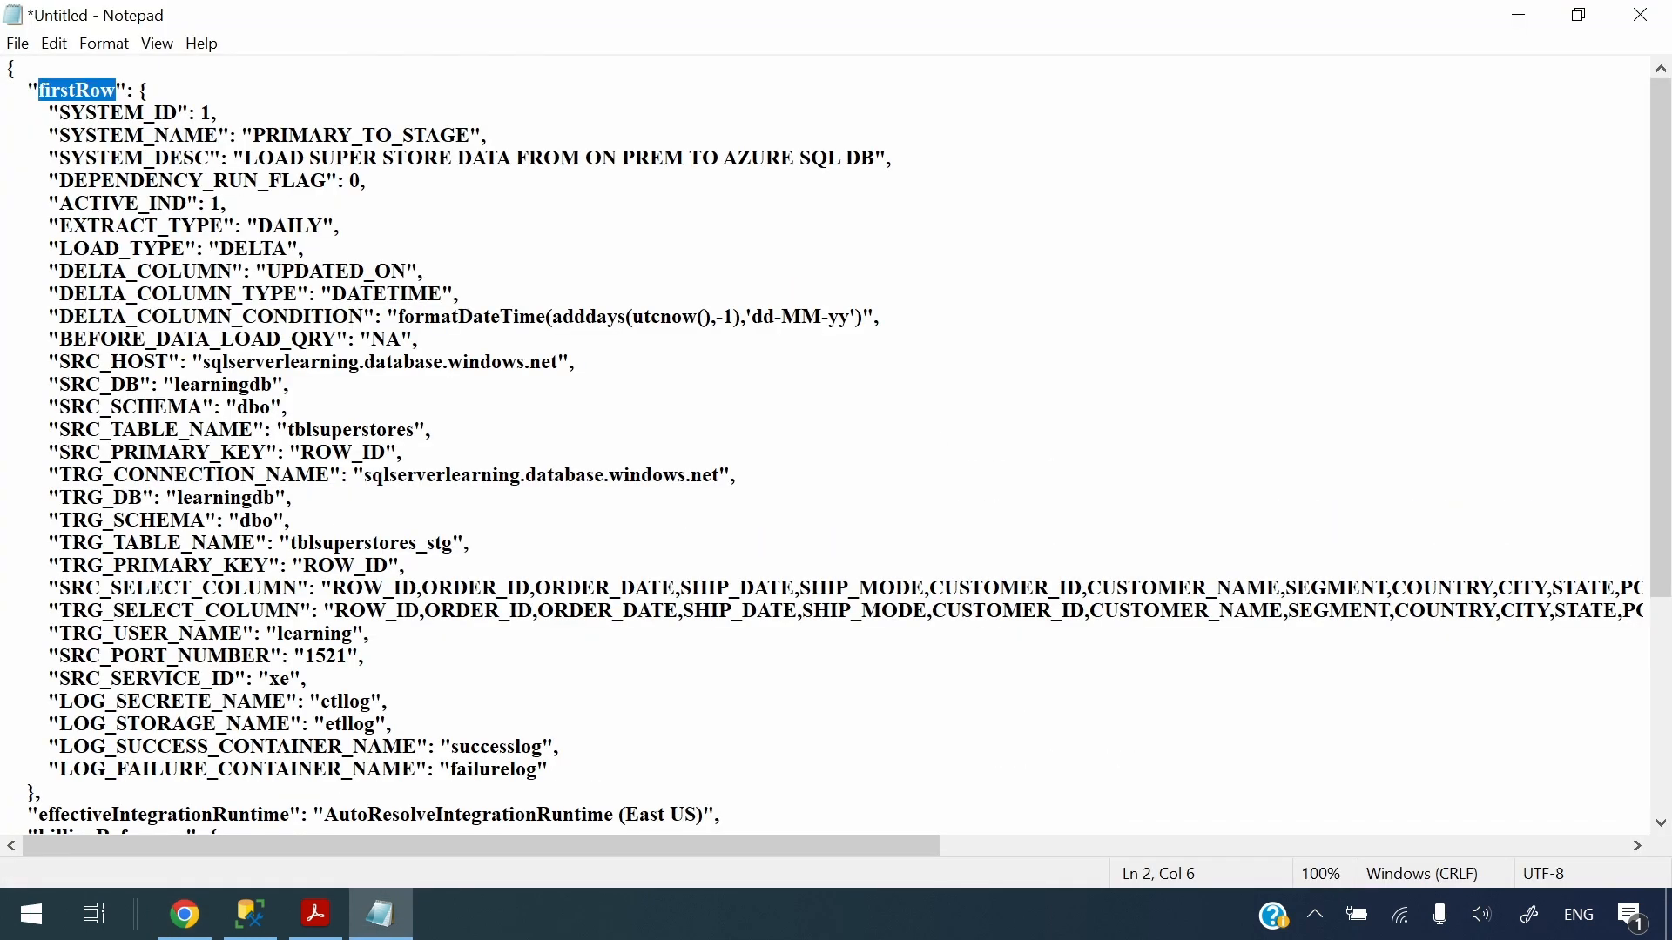
key(alt+Tab)
key(alt+Tab)
drag(60, 430, 253, 429)
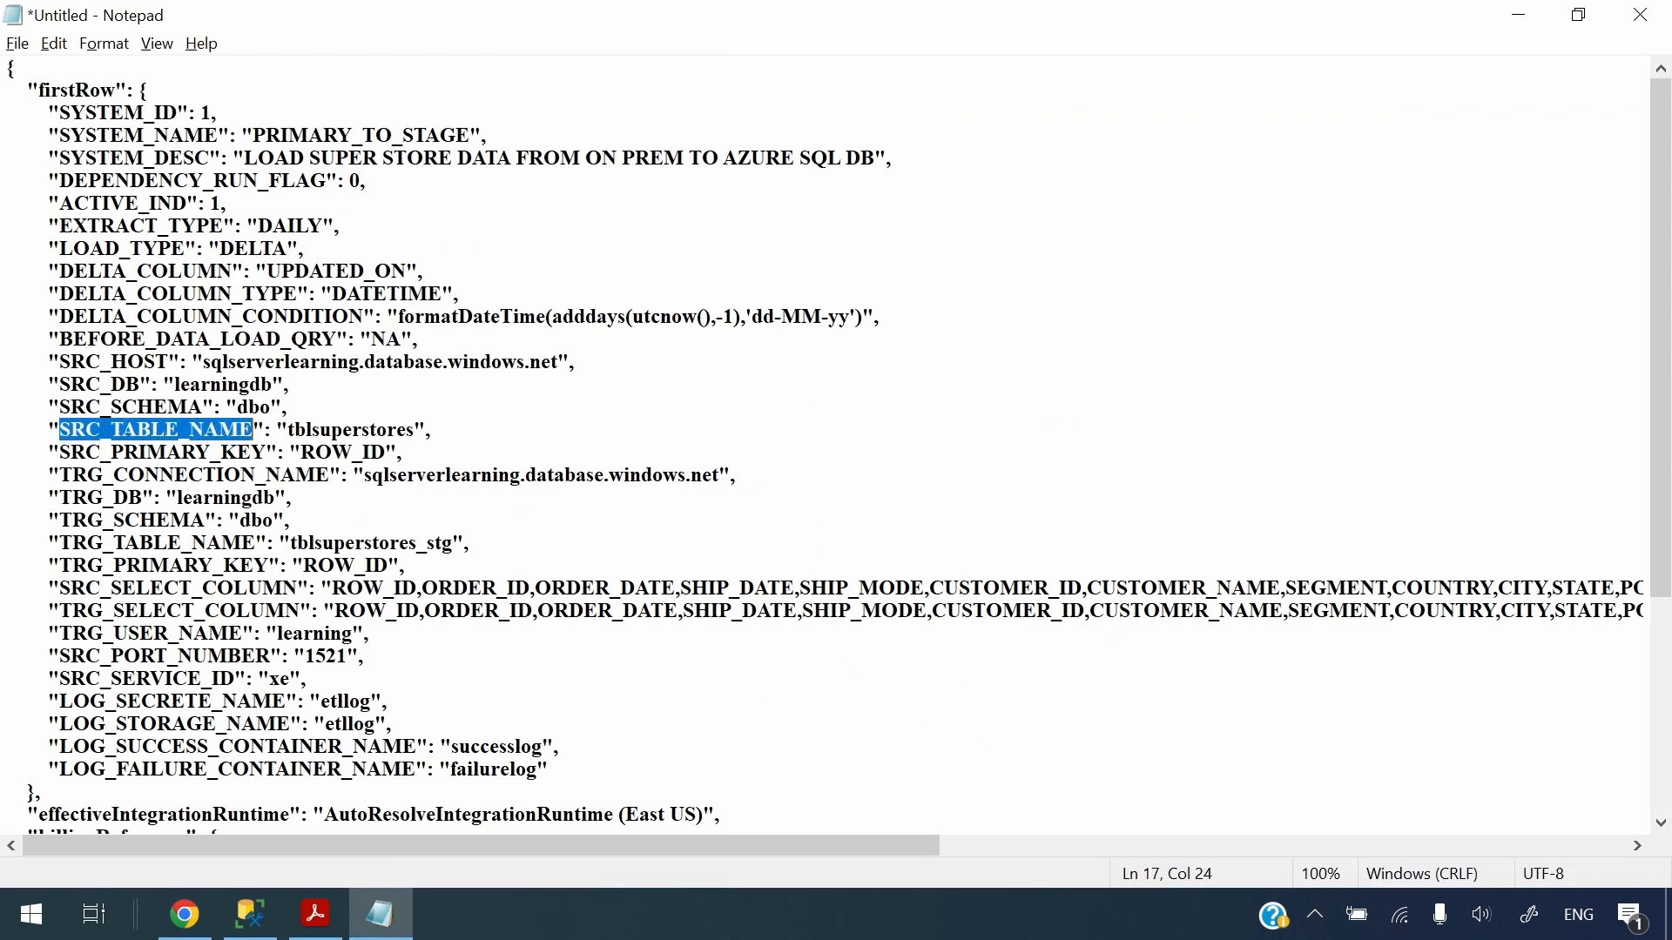
key(alt+Tab)
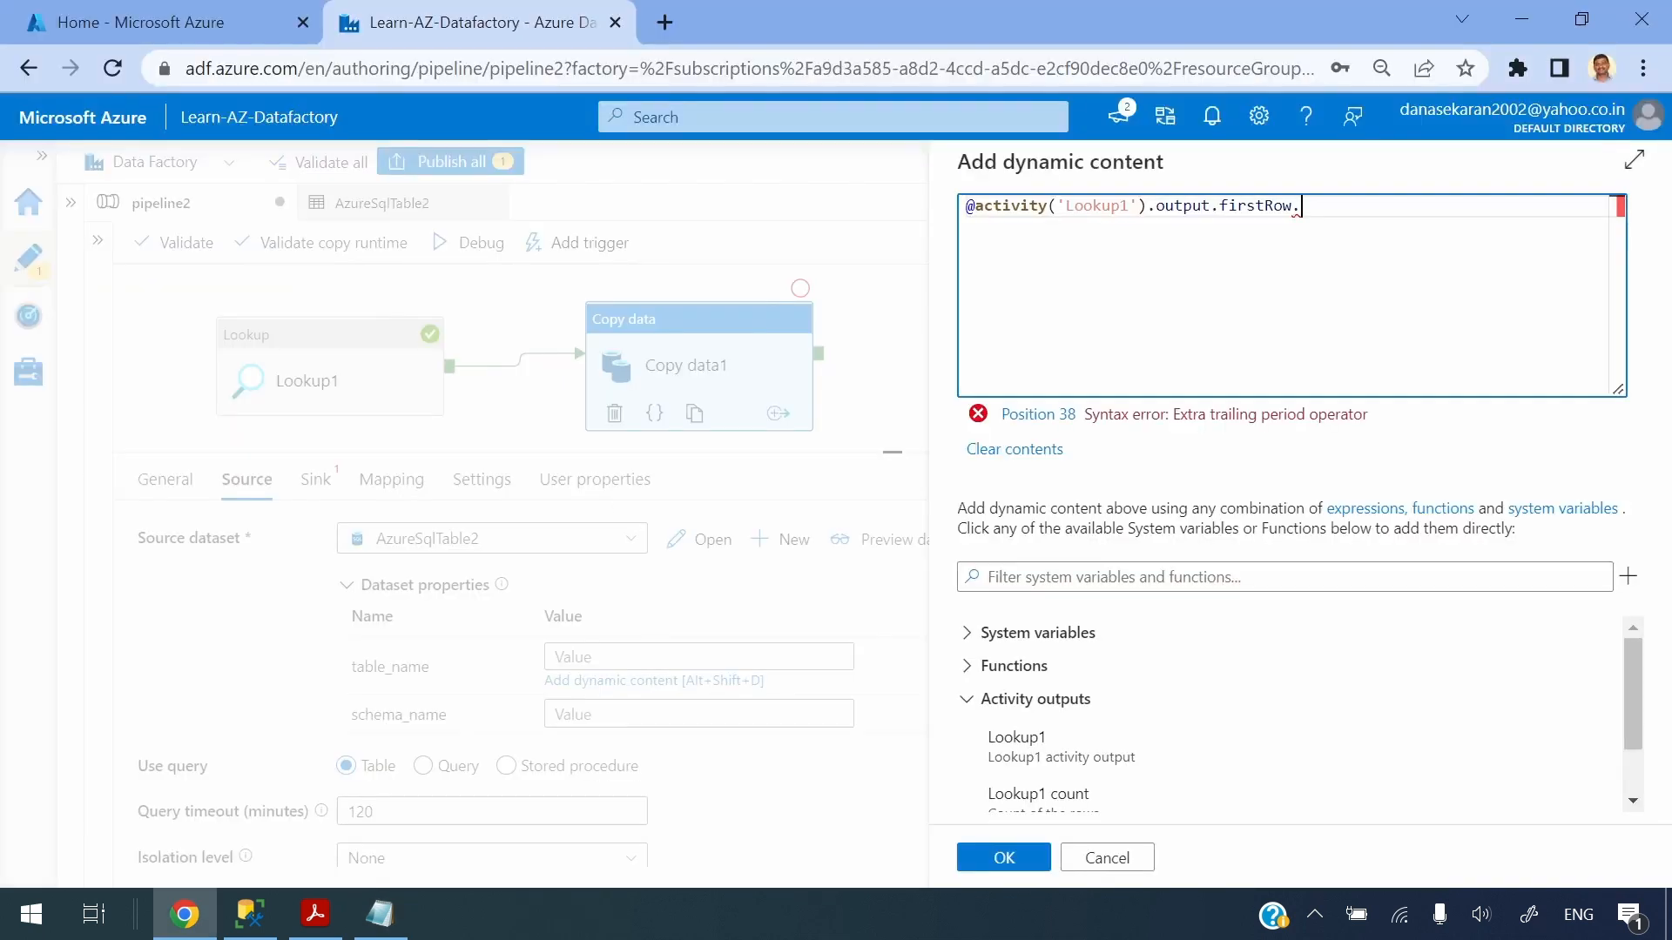
key(ctrl+v)
click(1004, 857)
click(640, 701)
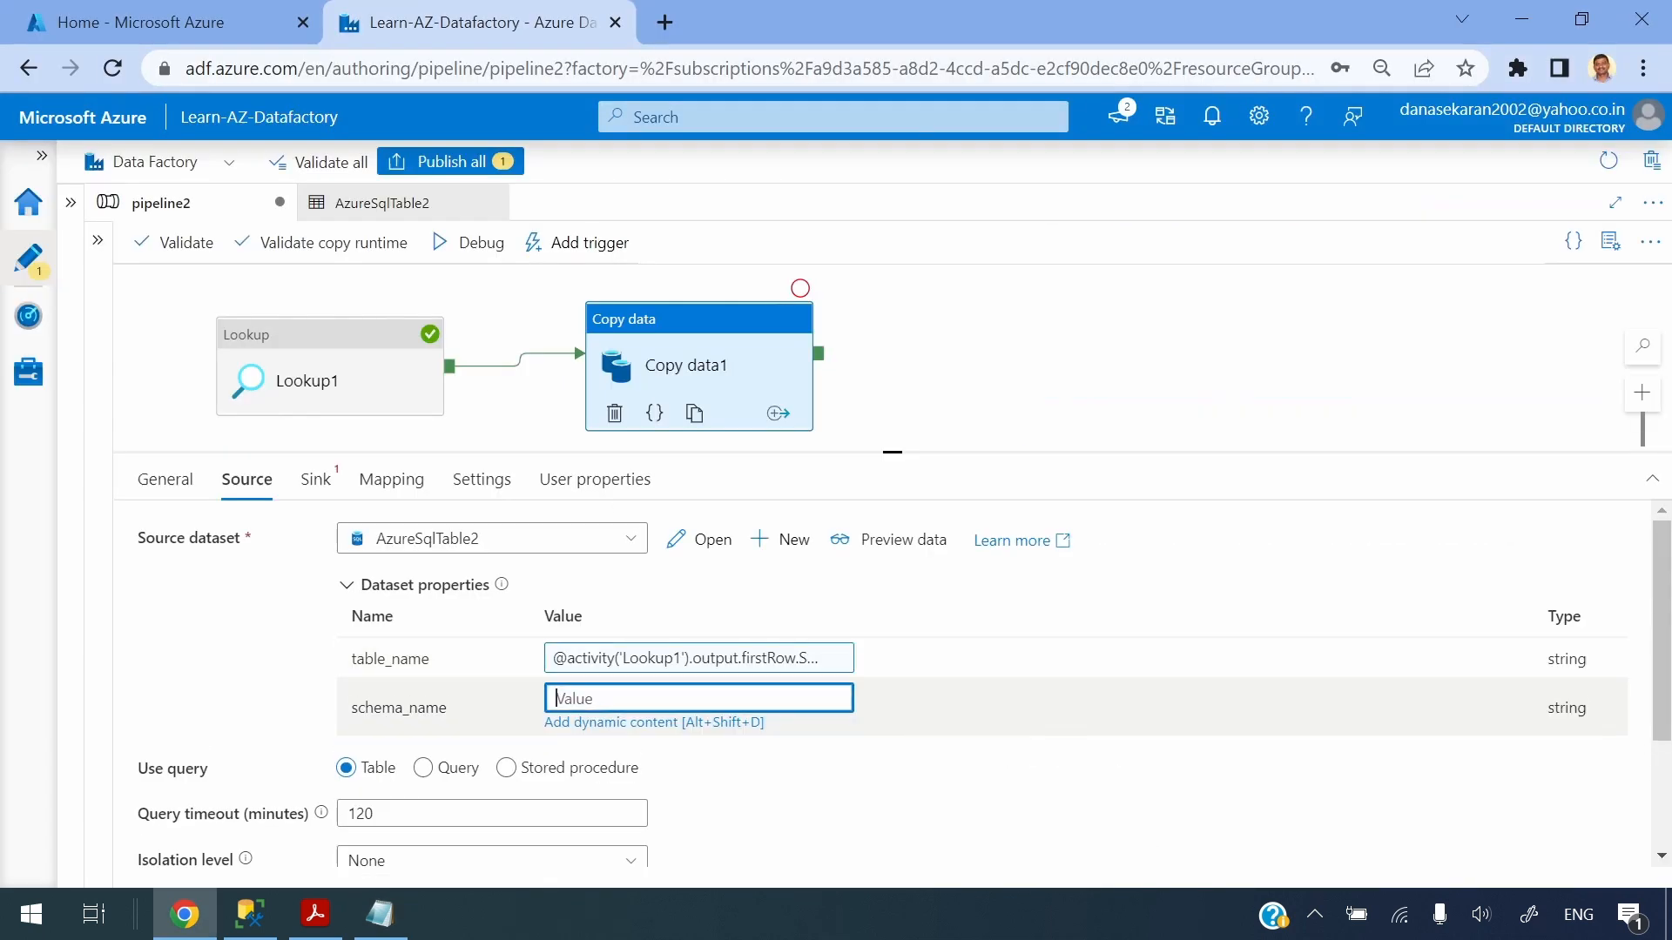
click(639, 726)
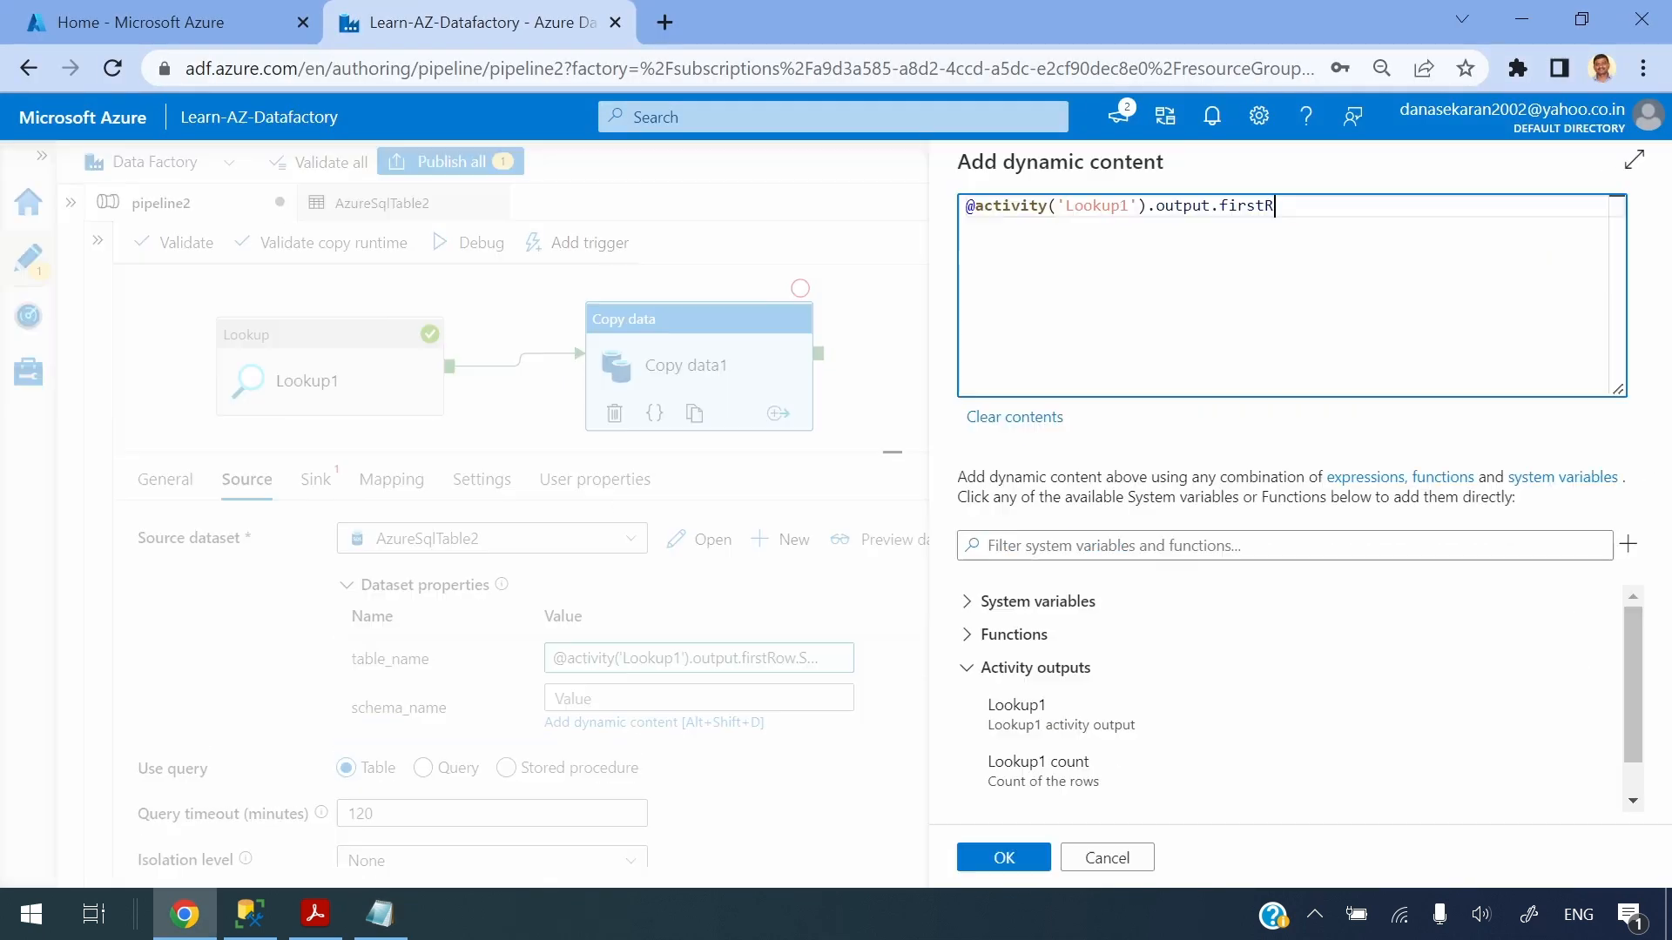
text(ow.)
key(alt+Tab)
drag(60, 406, 203, 407)
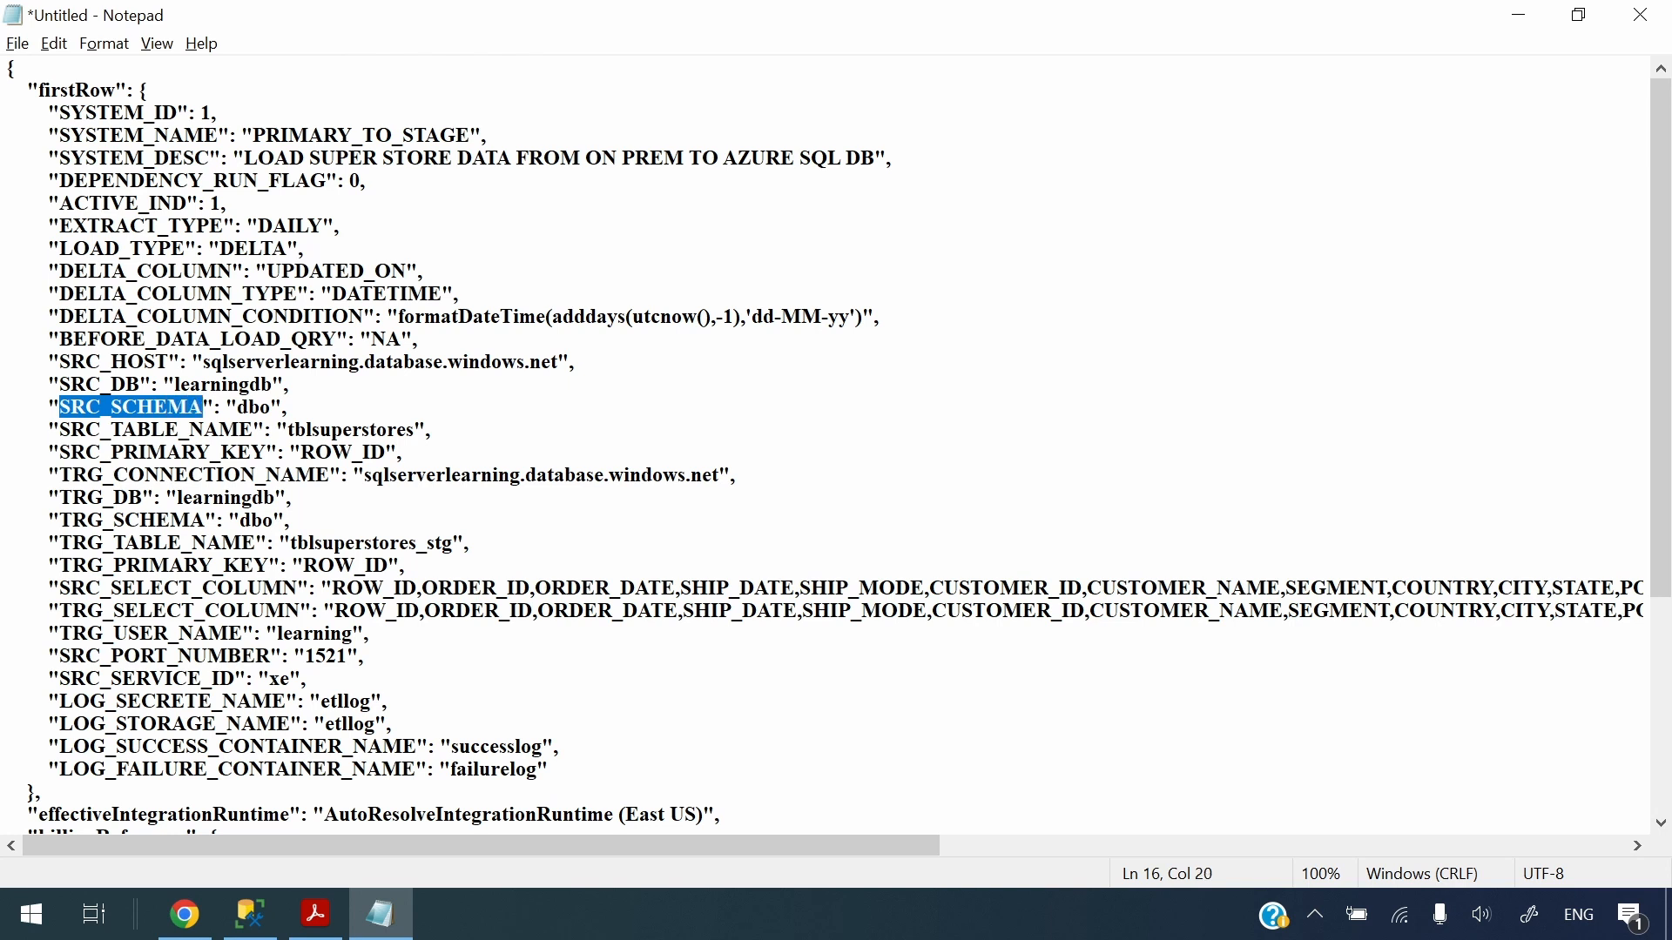
key(ctrl+c)
key(alt+Tab)
key(ctrl+v)
click(1000, 856)
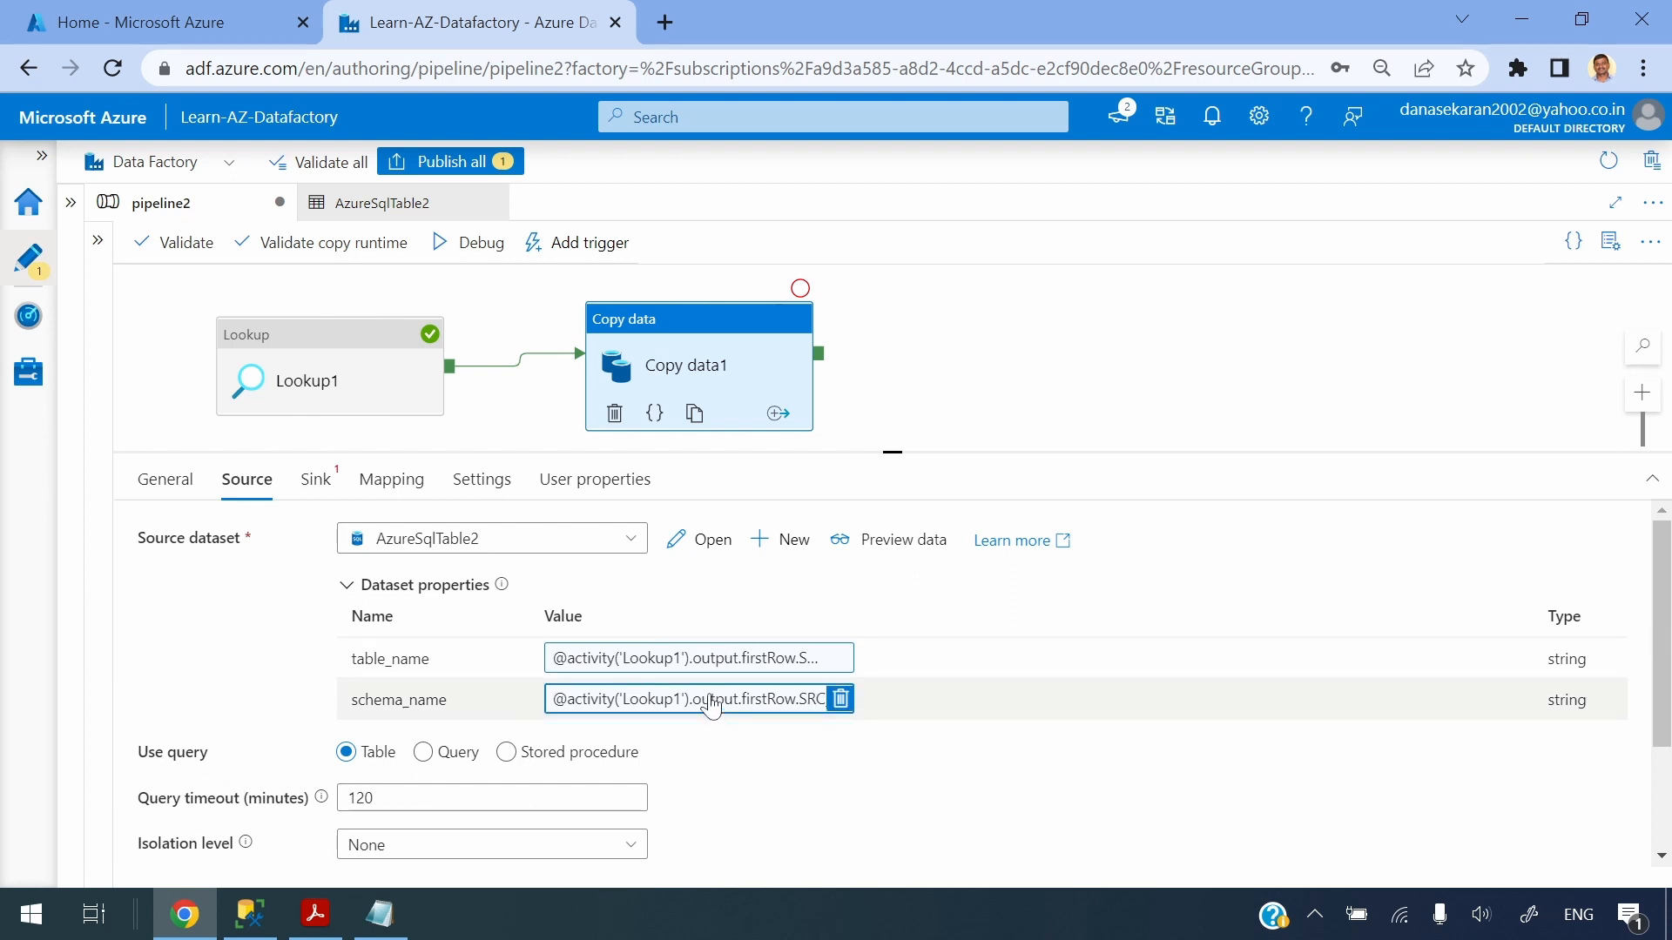
click(315, 481)
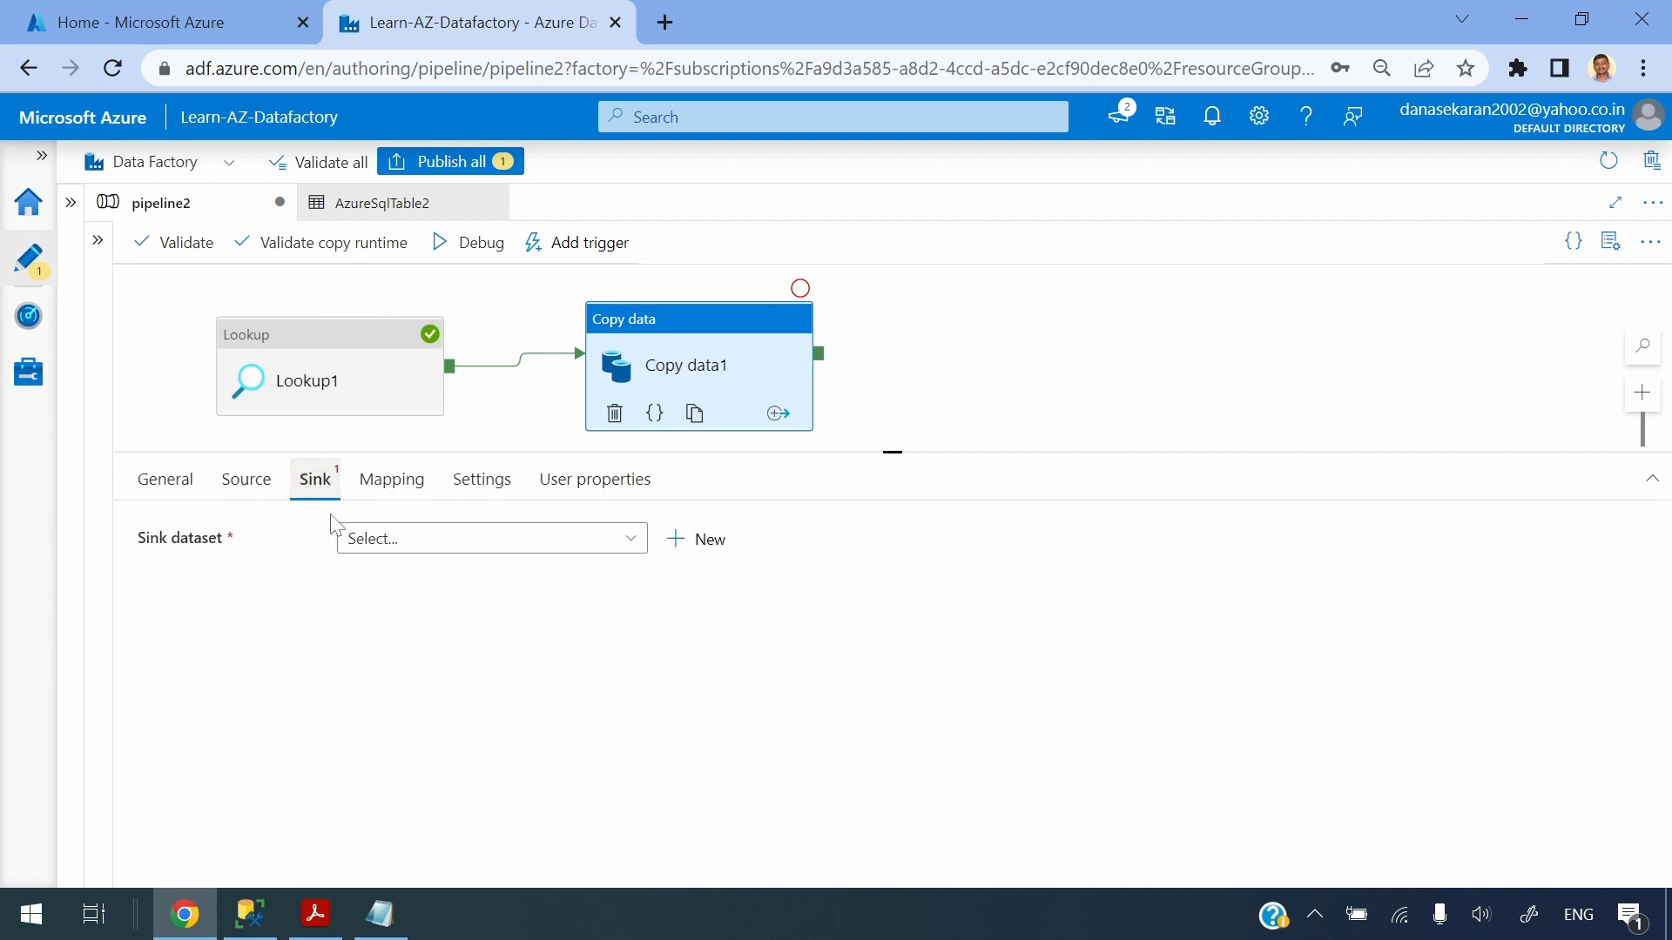
click(438, 543)
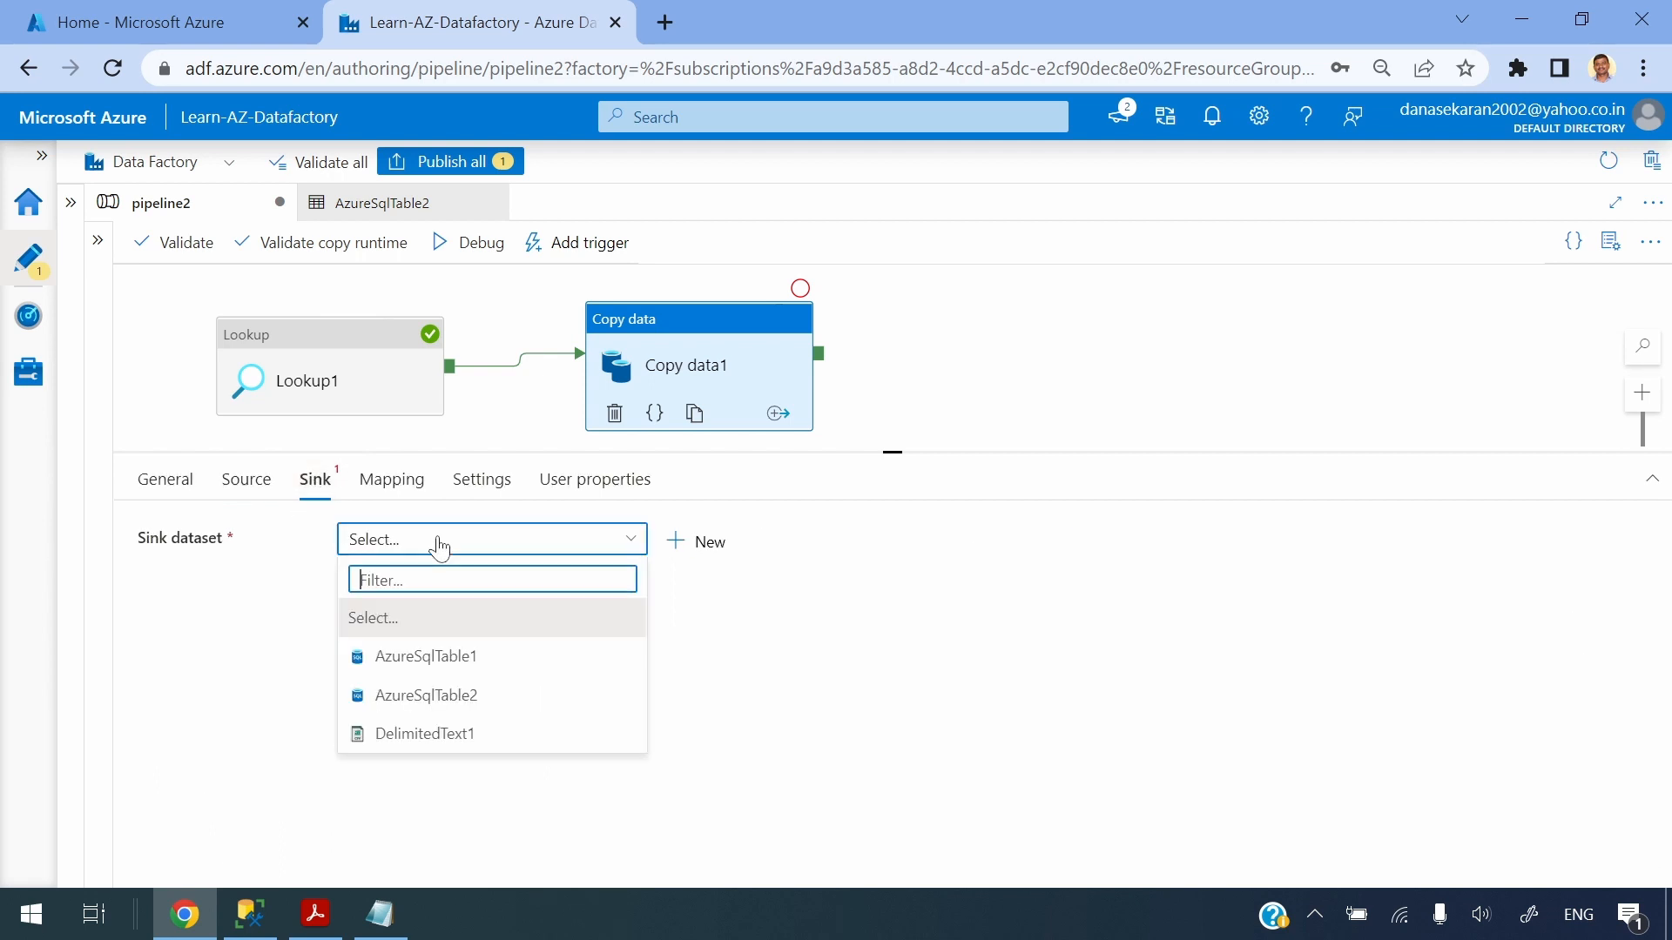
click(443, 696)
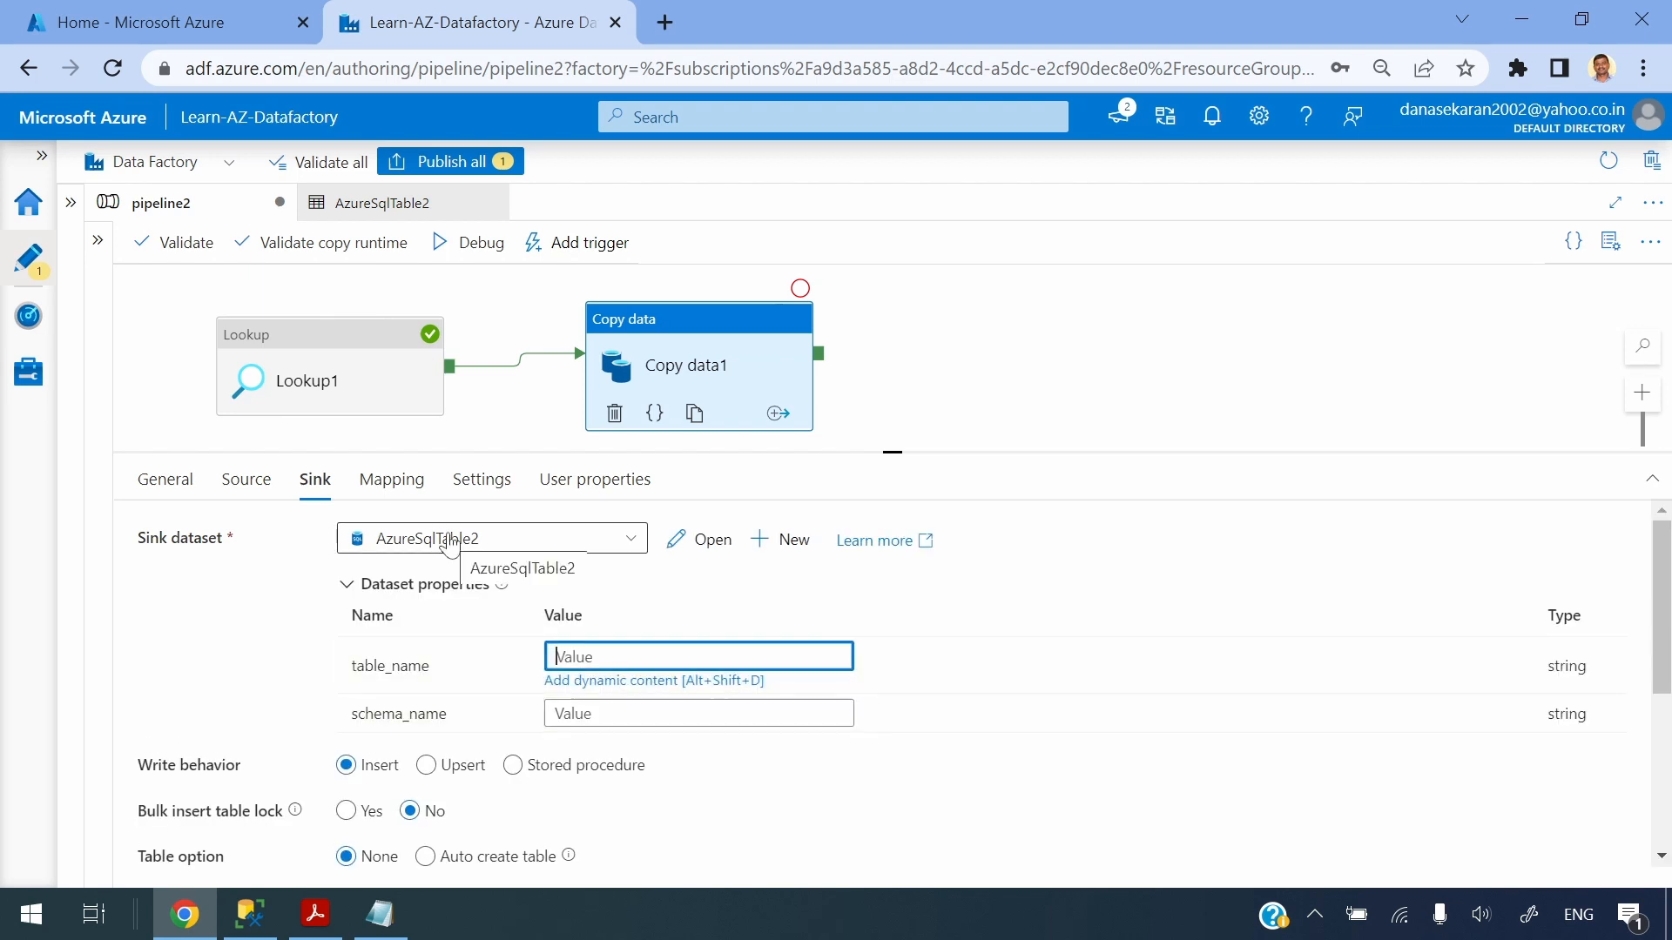
click(582, 681)
click(1054, 734)
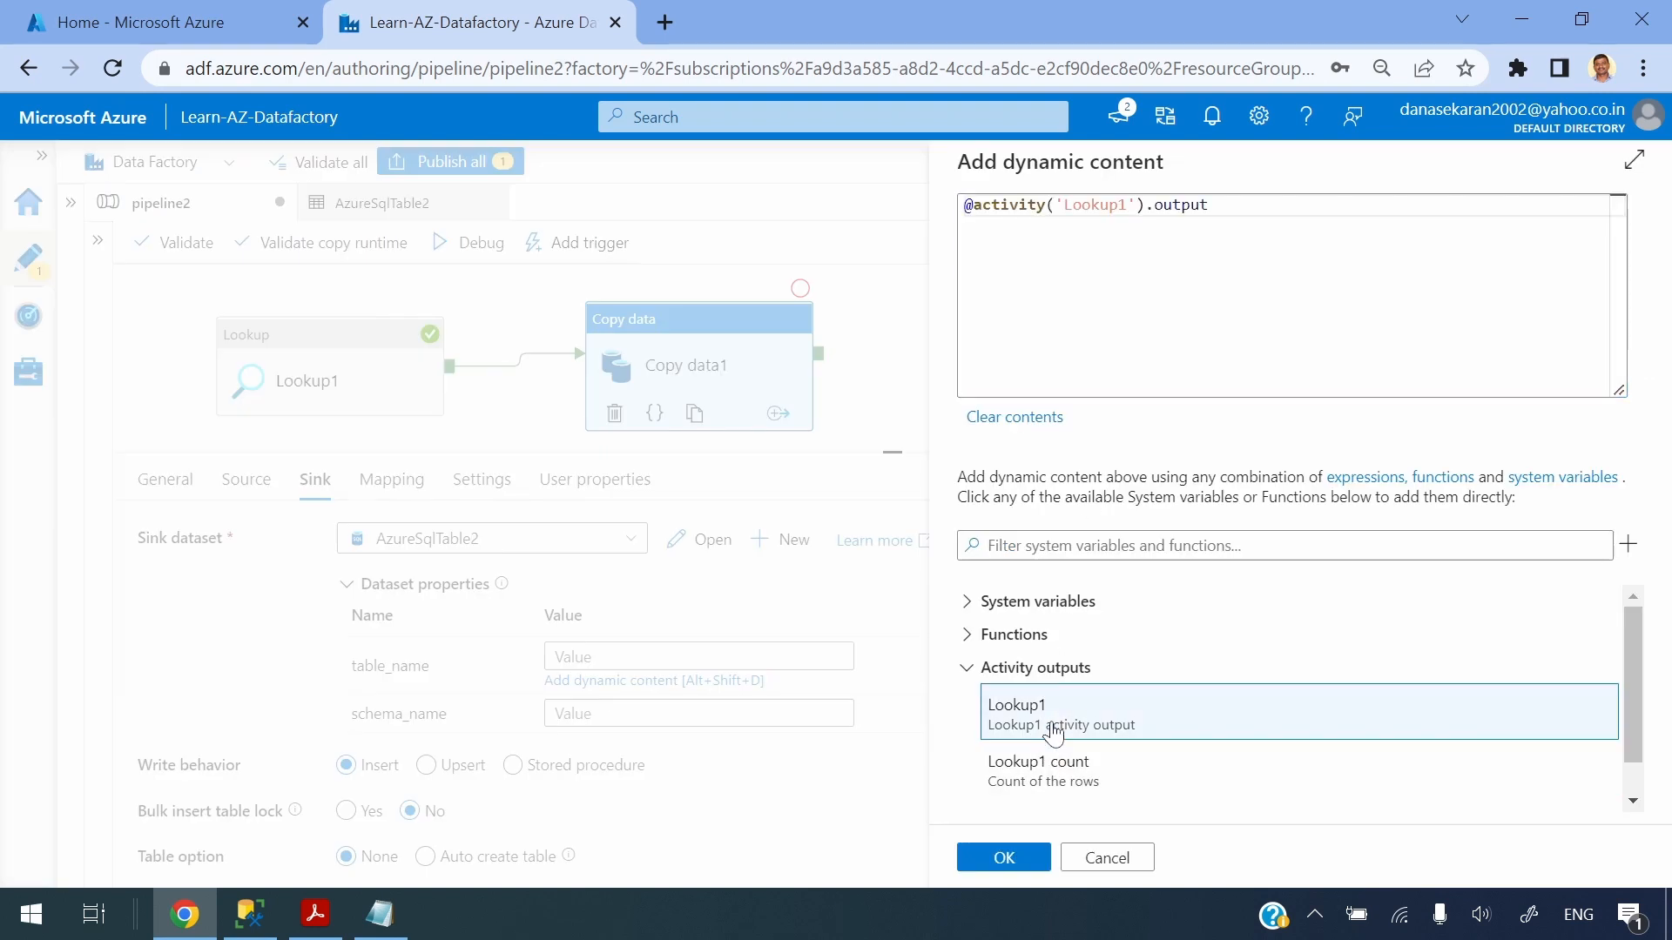
text(.)
key(ctrl+v)
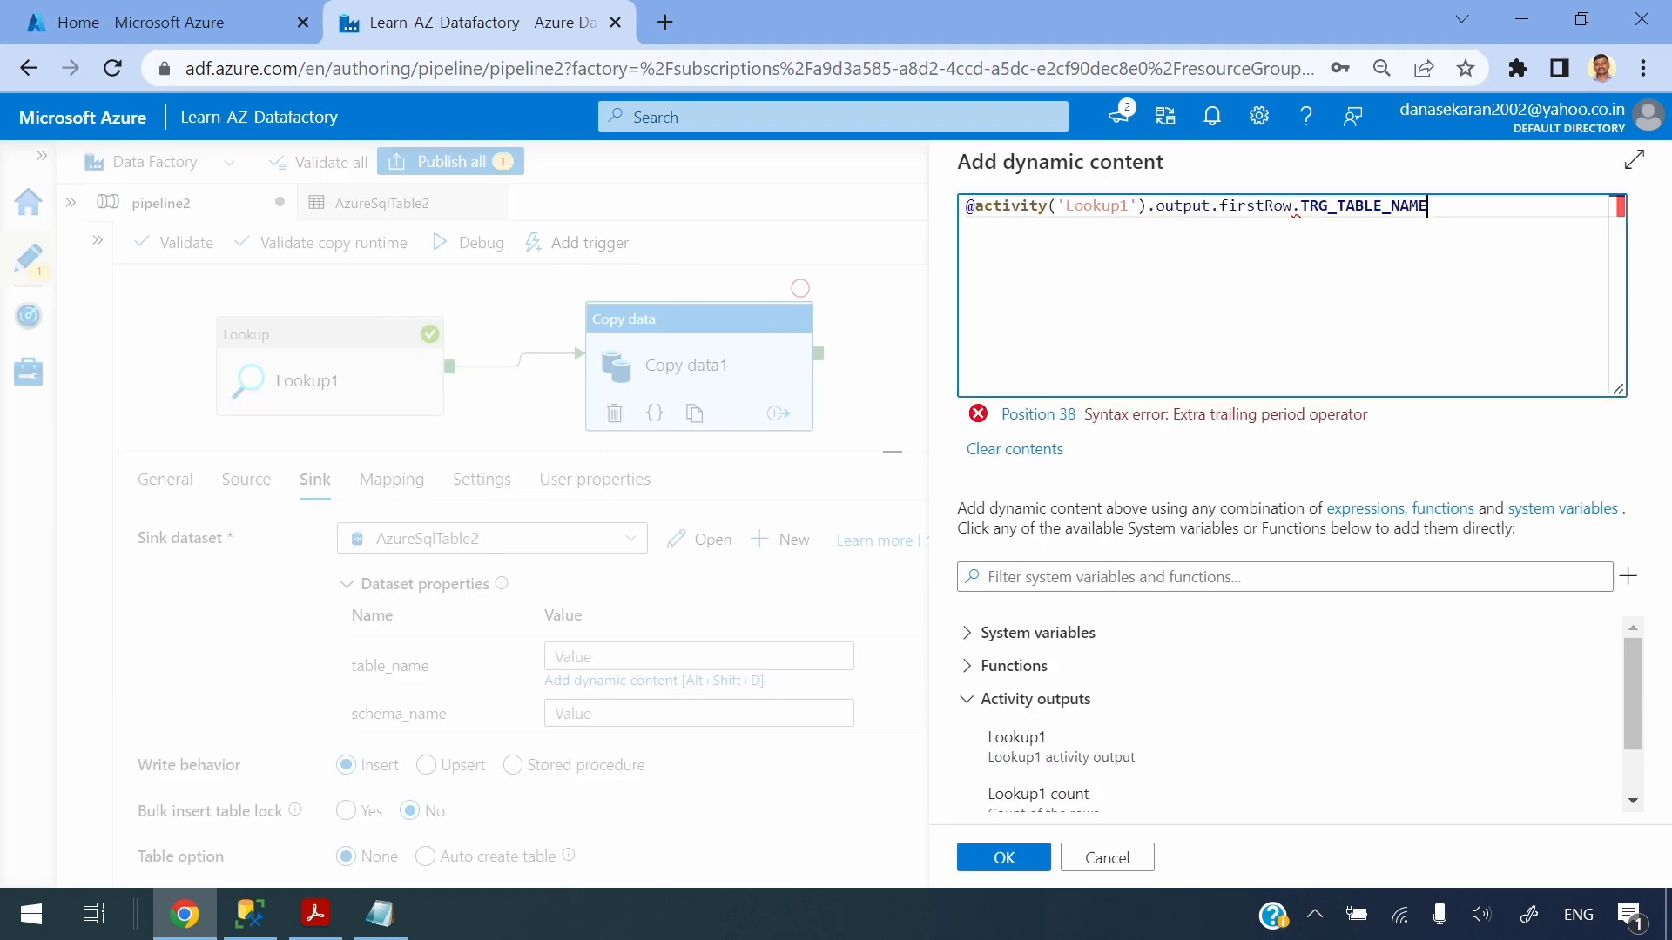
scroll(1010, 732, down, 1)
click(1003, 858)
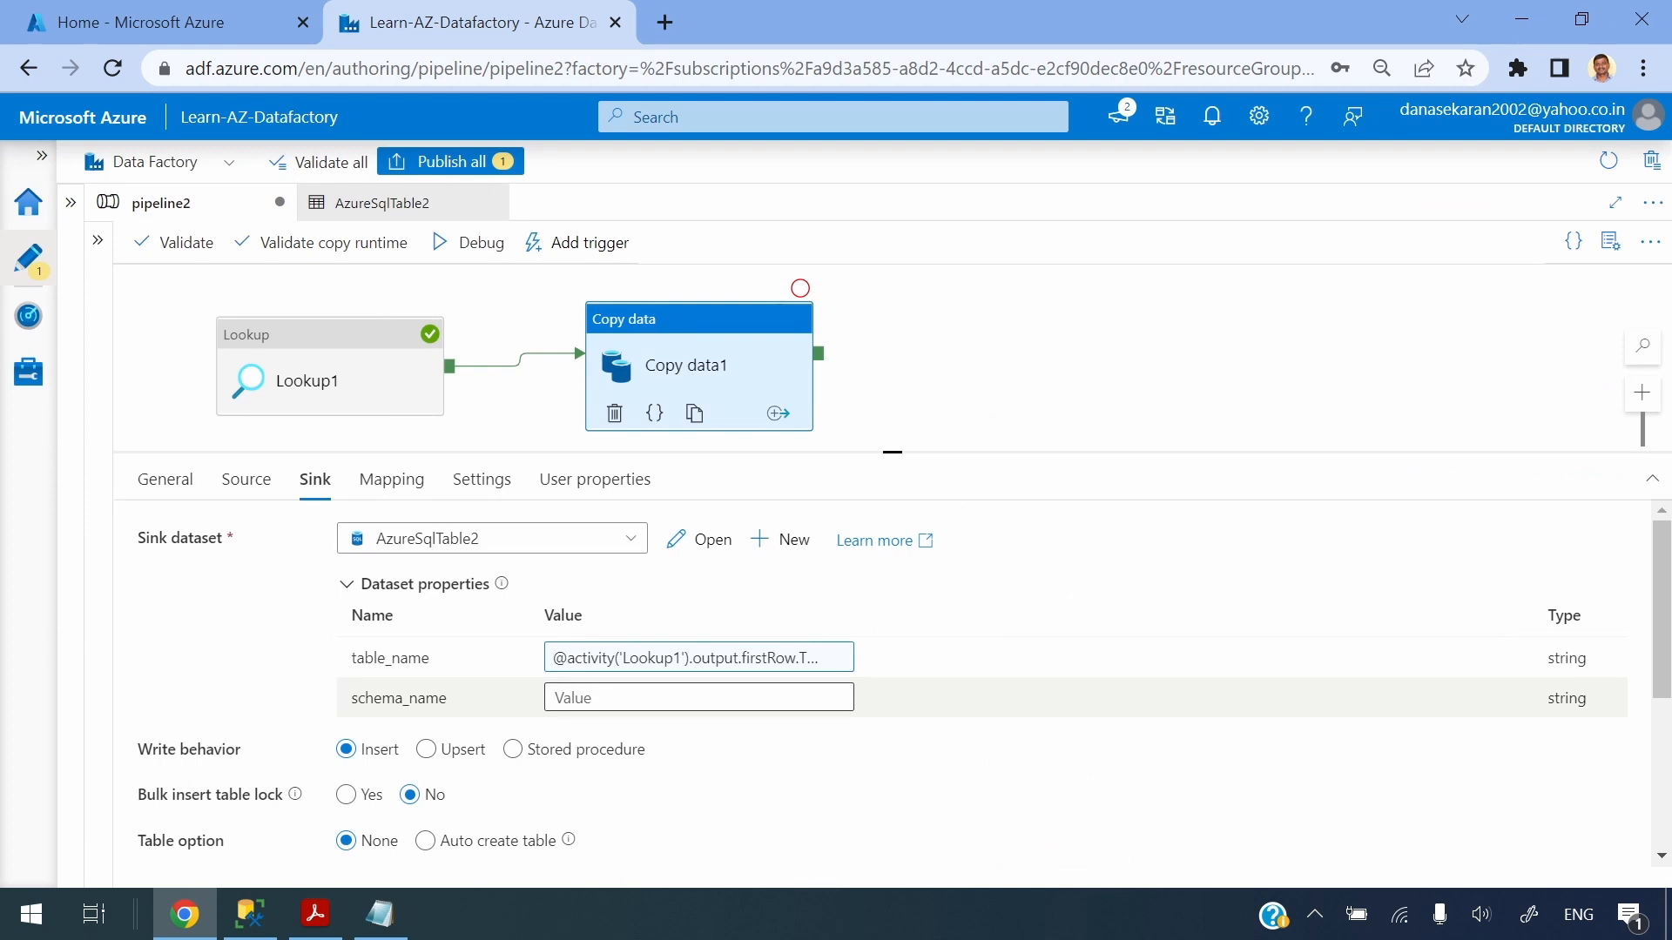
Set the sink schema_name property to dynamic content from Lookup1's firstRow TRG_SCHEMA field
click(609, 697)
click(608, 722)
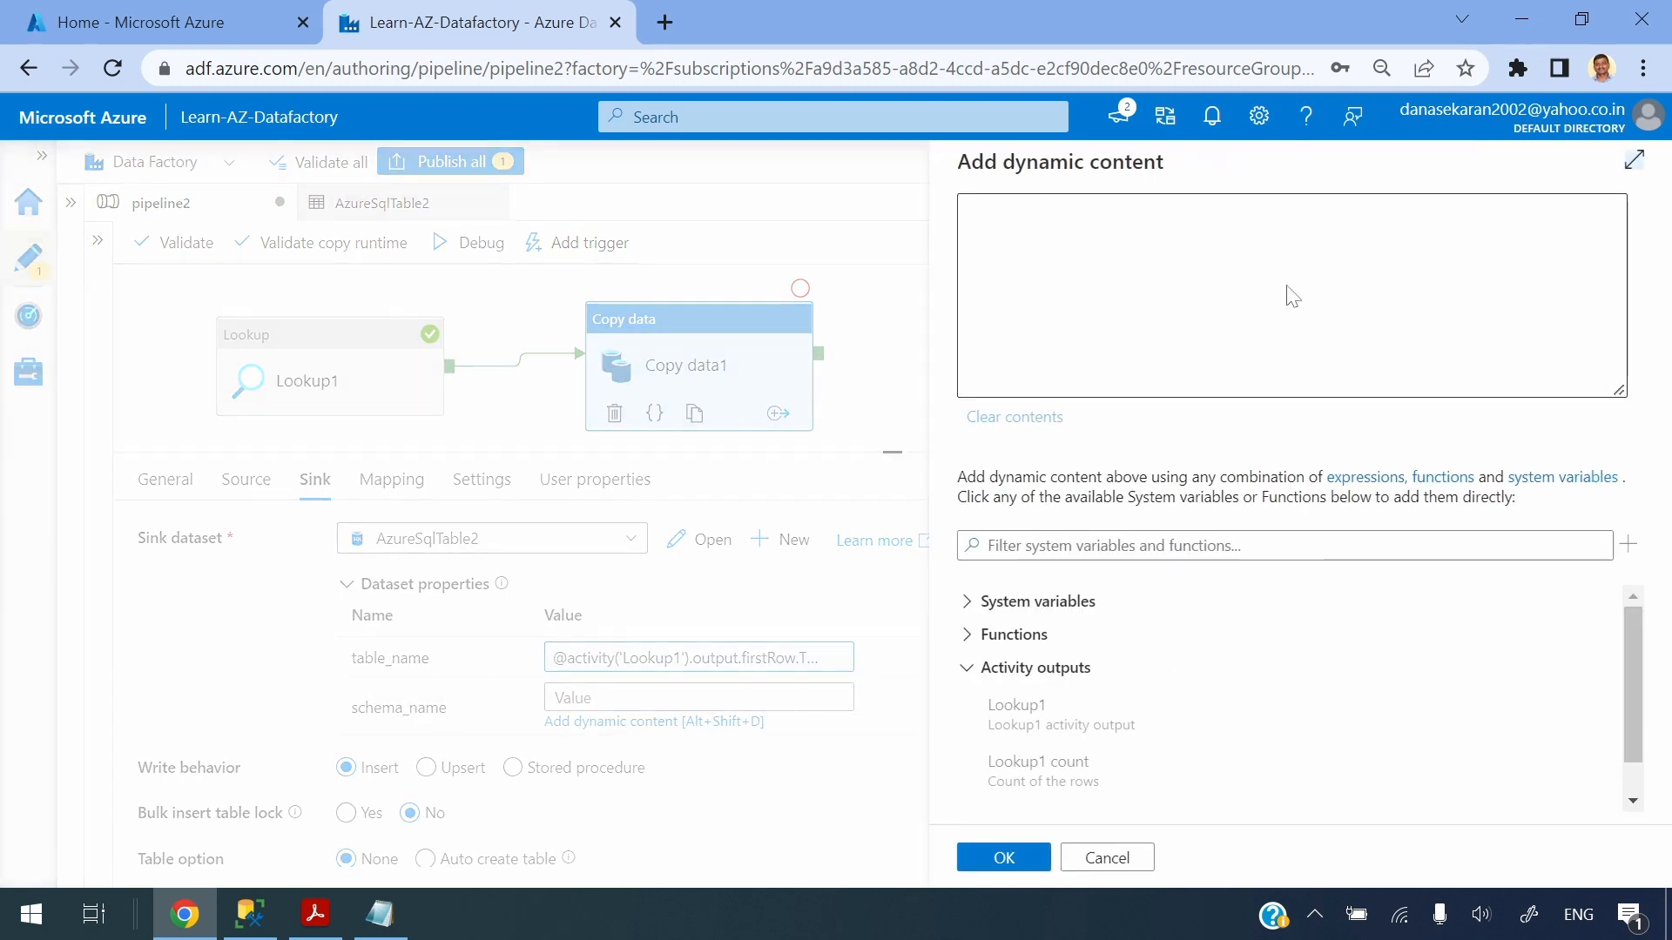
click(1063, 735)
key(alt+Tab)
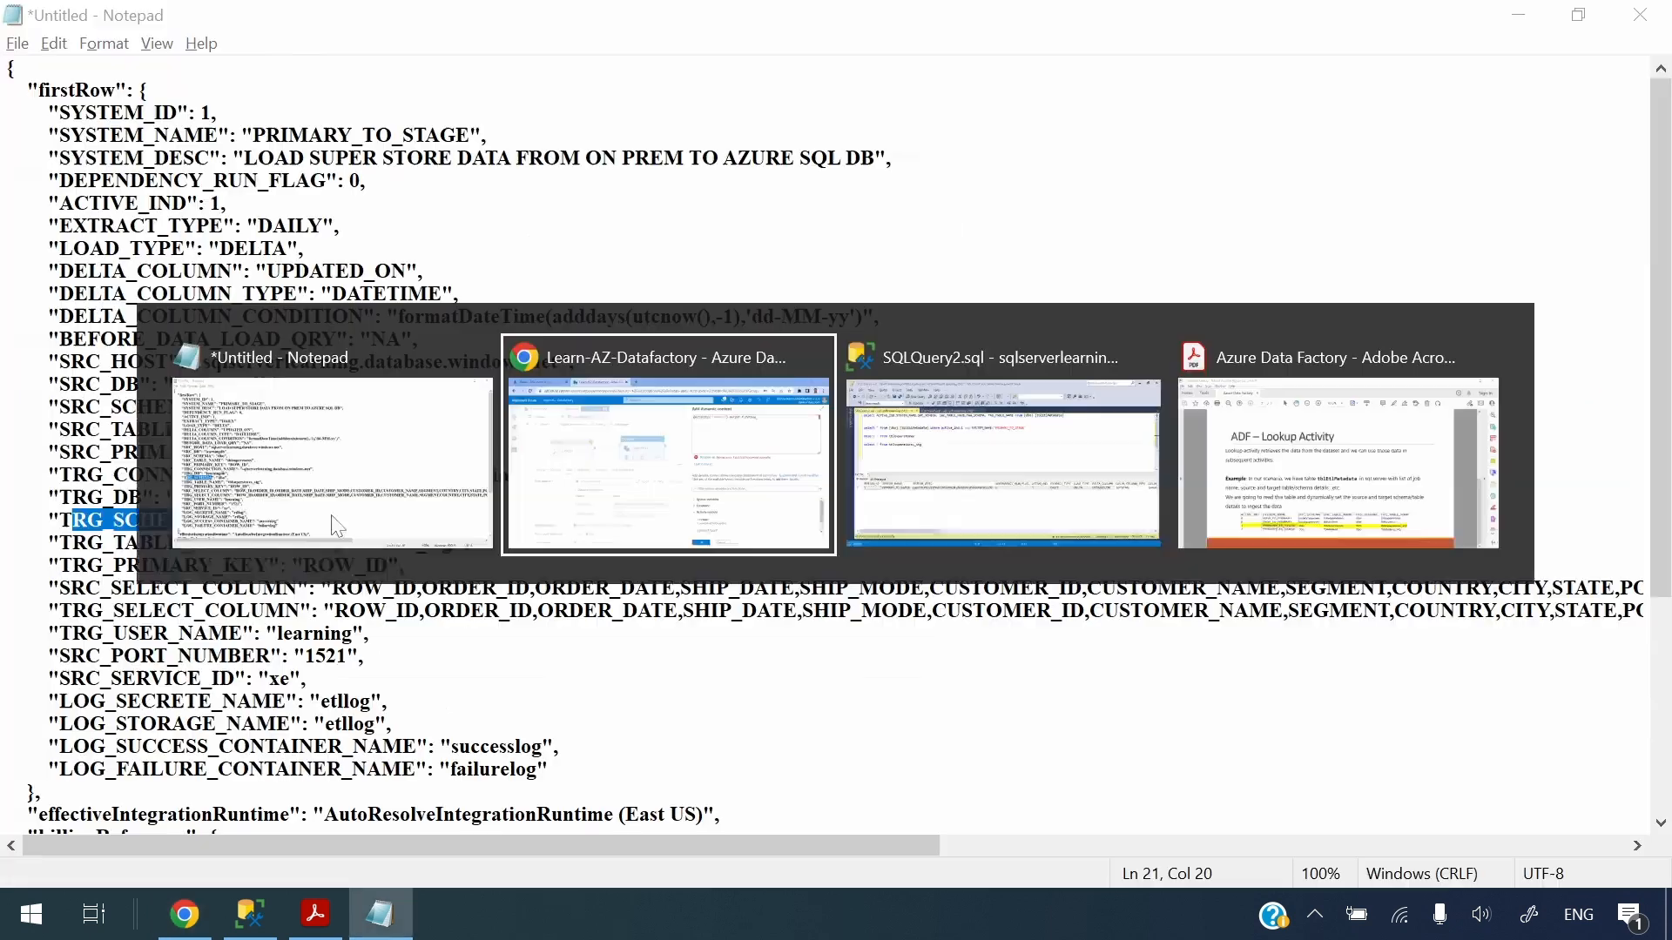
key(ctrl+v)
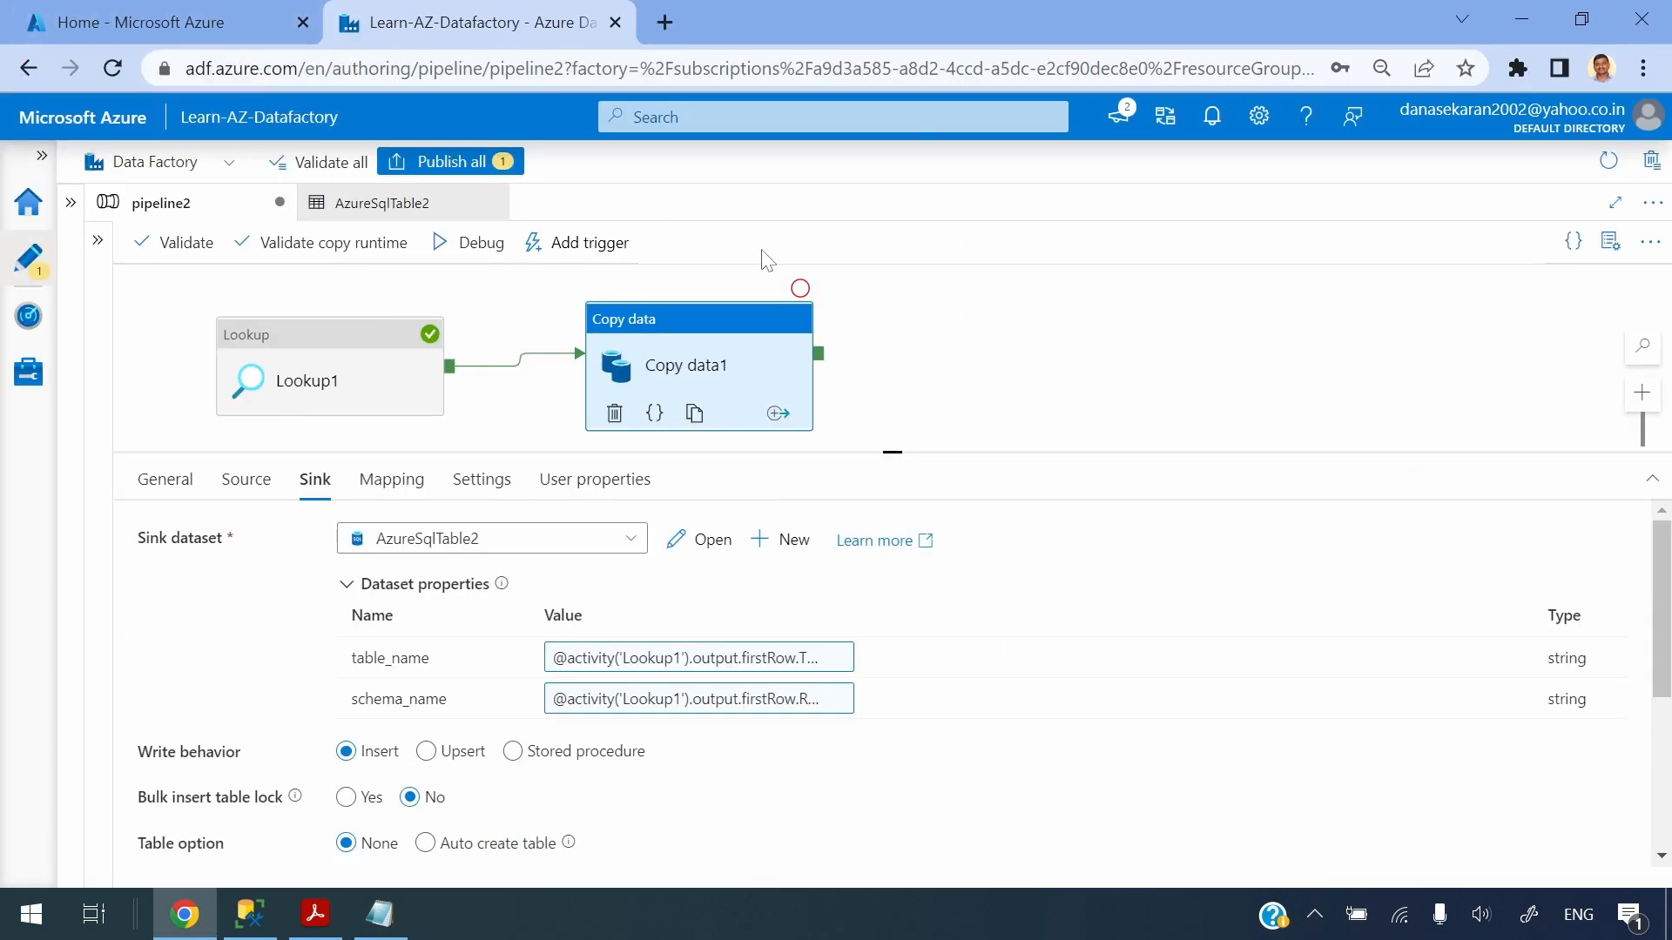
Review the Lookup1 query's where conditions, then switch to SQL Server Management Studio
click(540, 335)
click(367, 359)
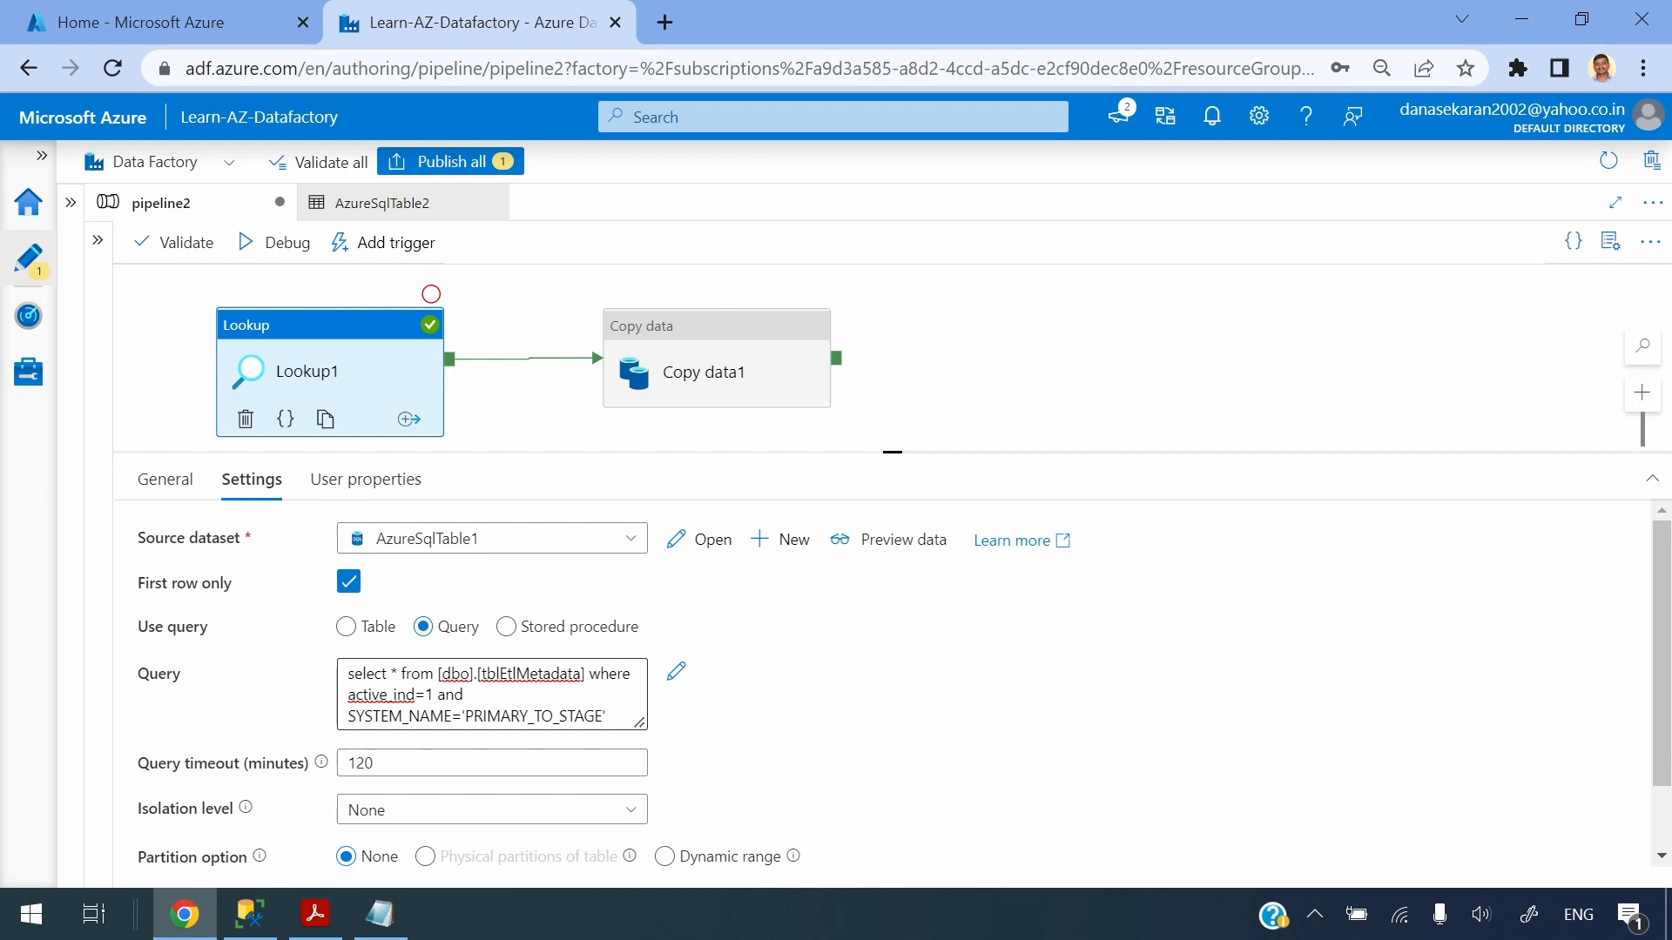
double_click(382, 696)
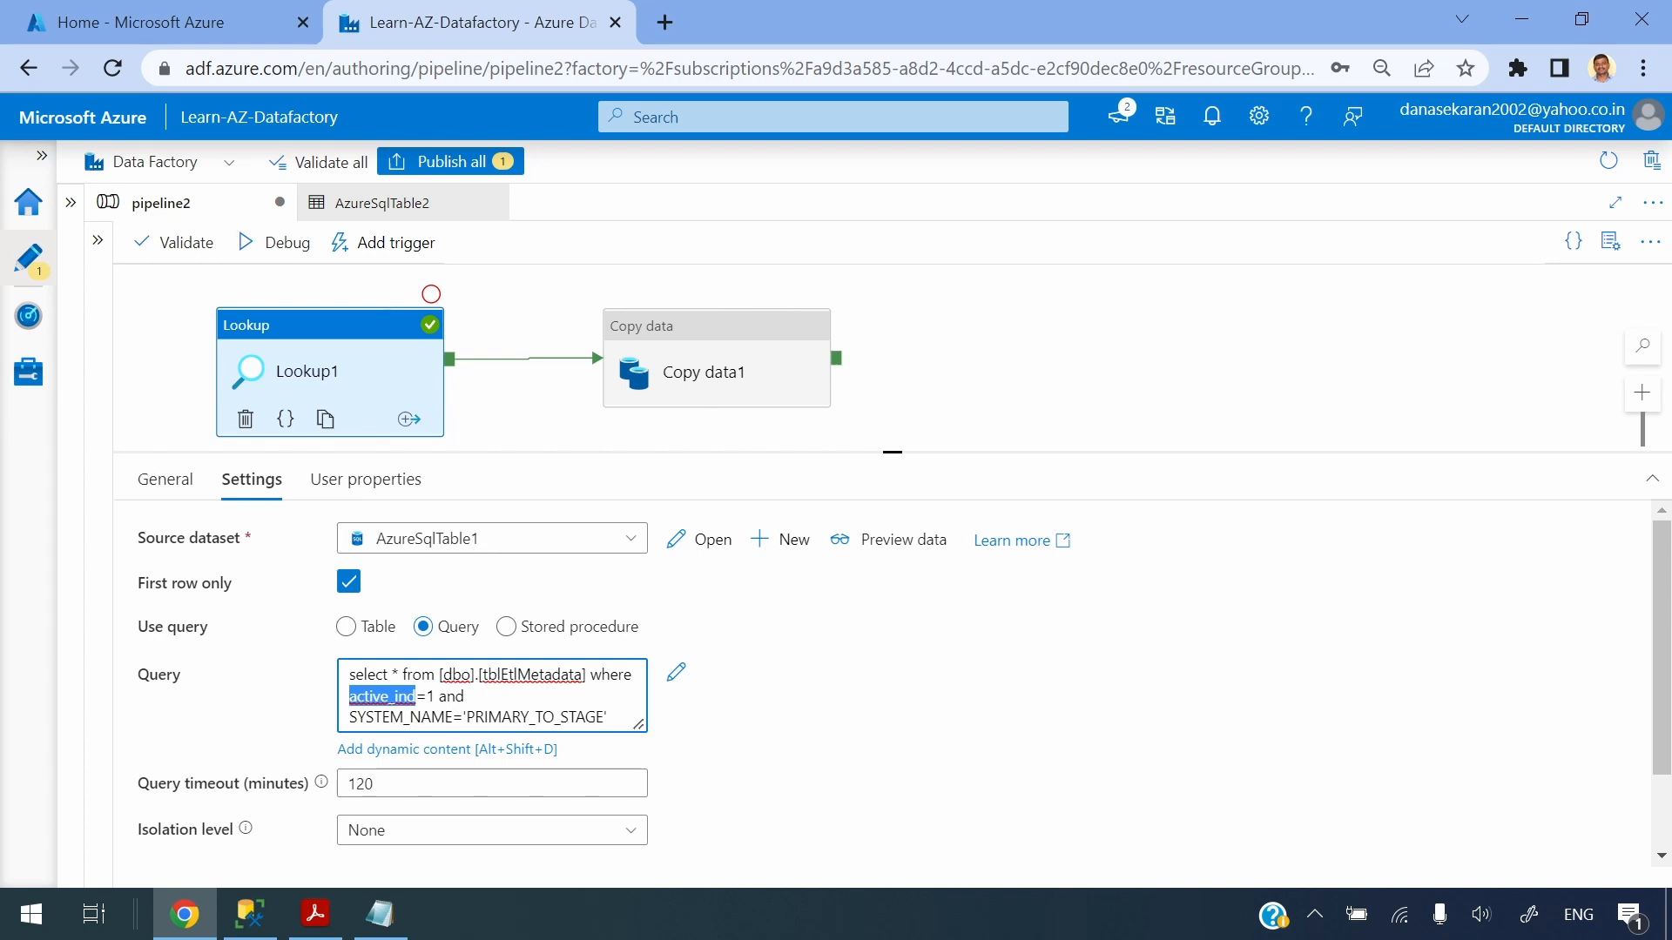
click(608, 717)
drag(597, 718, 349, 696)
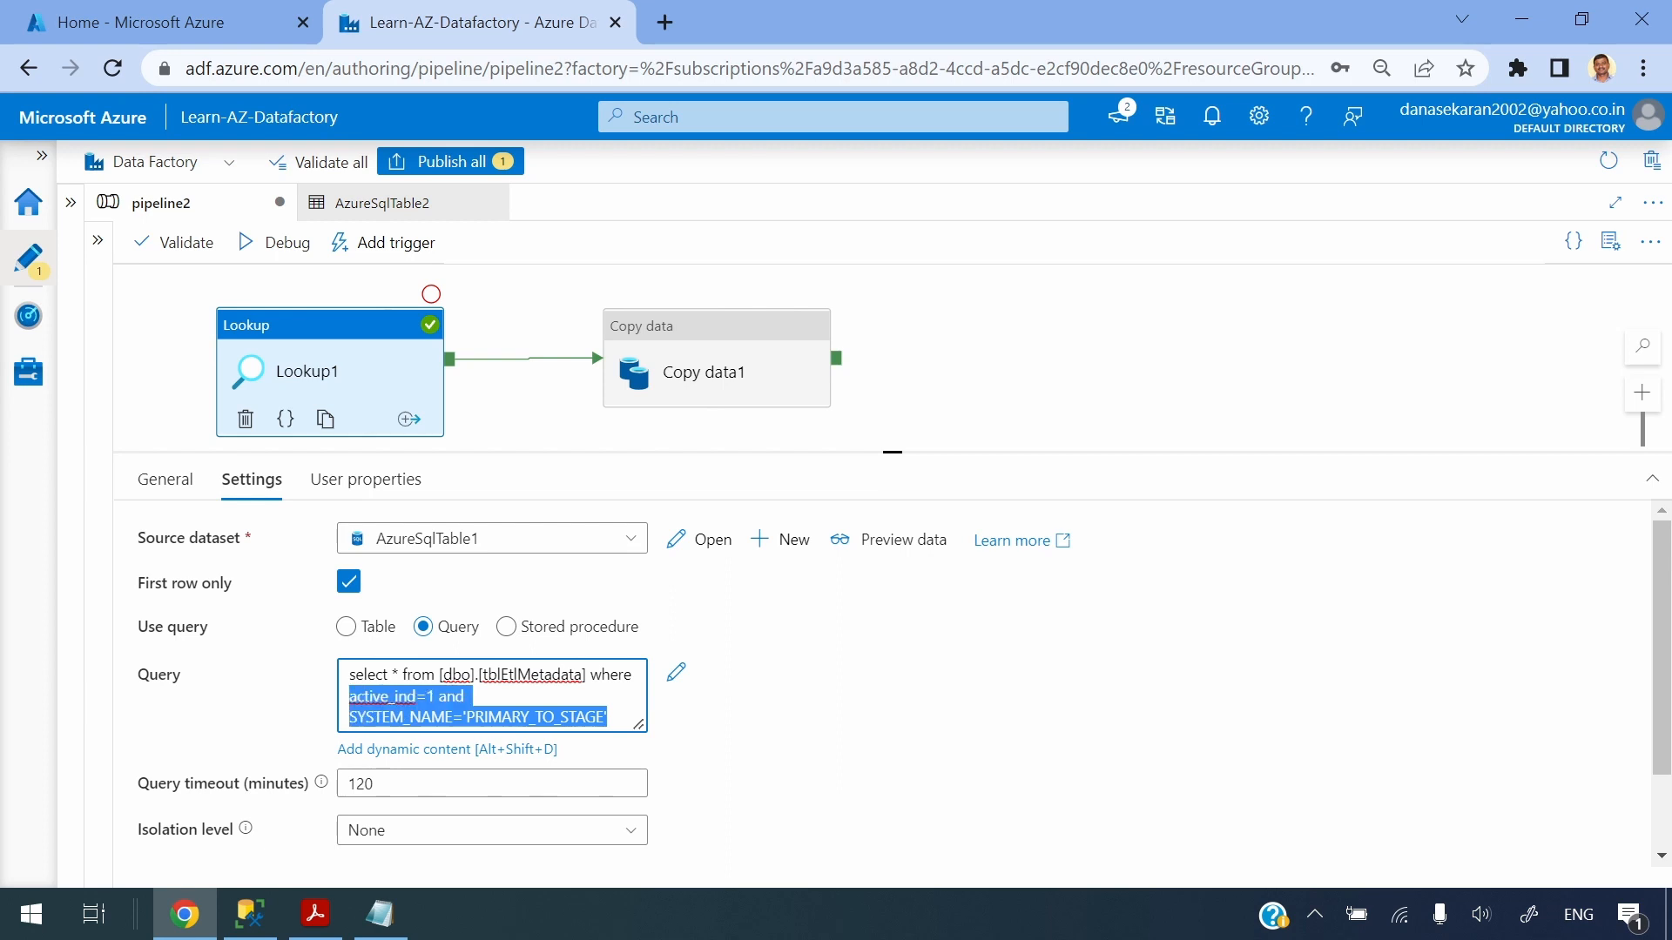
click(469, 696)
key(alt+Tab)
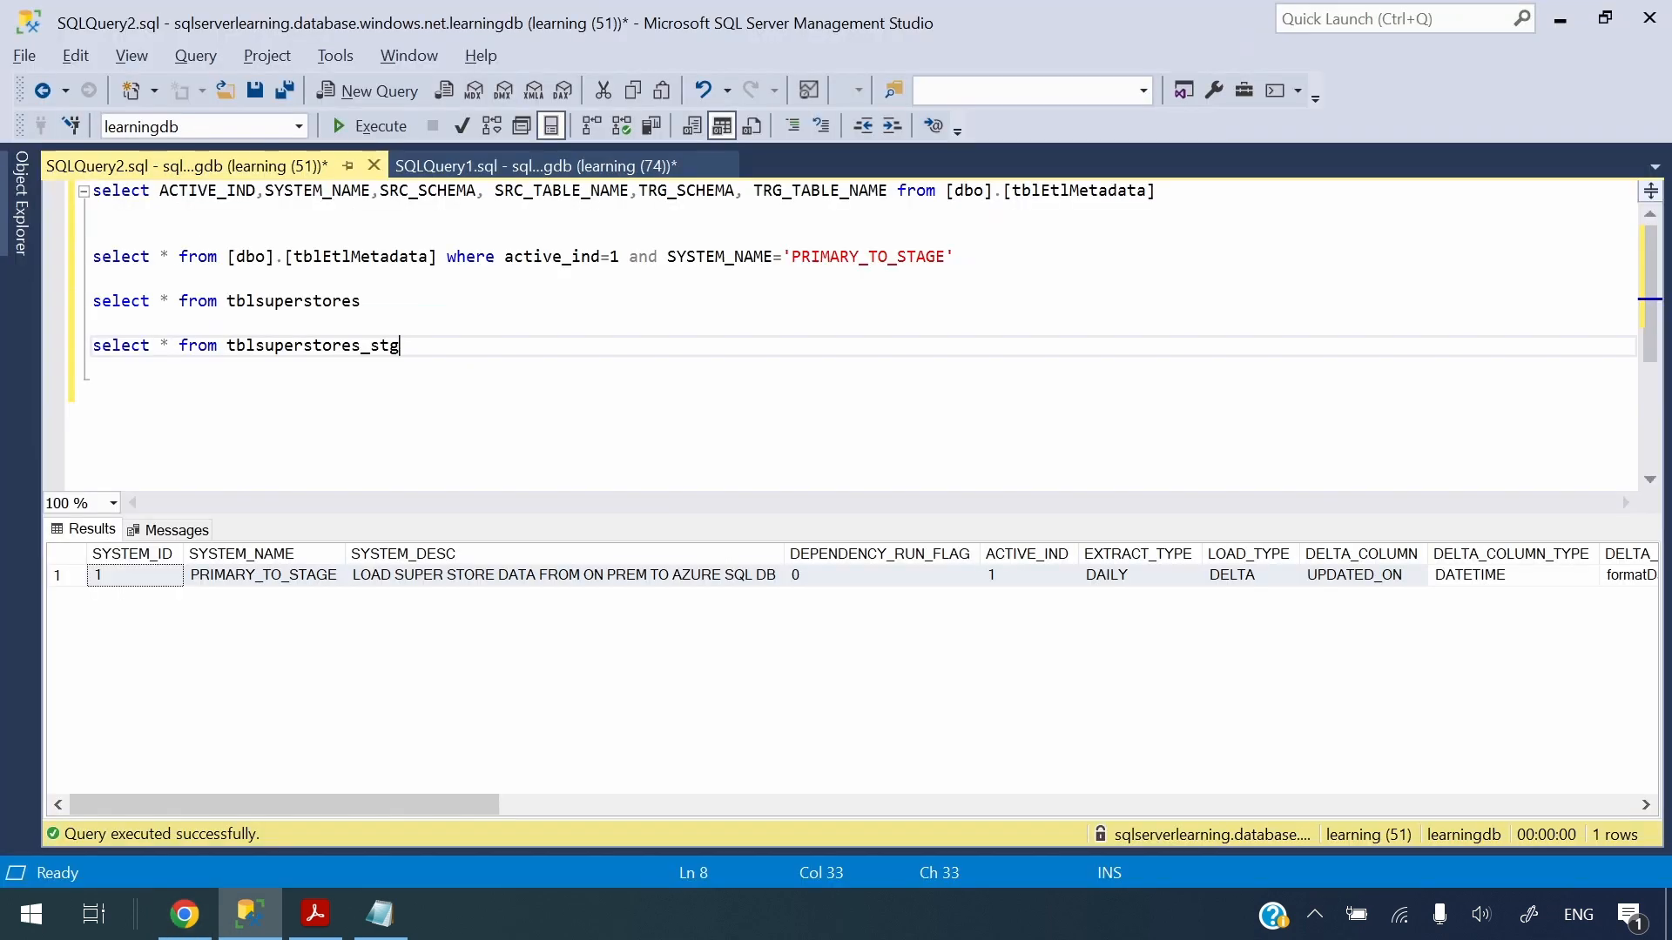
Run the filtered tblEtlMetadata query for PRIMARY_TO_STAGE and return to the Data Factory pipeline
drag(955, 257, 92, 257)
click(368, 127)
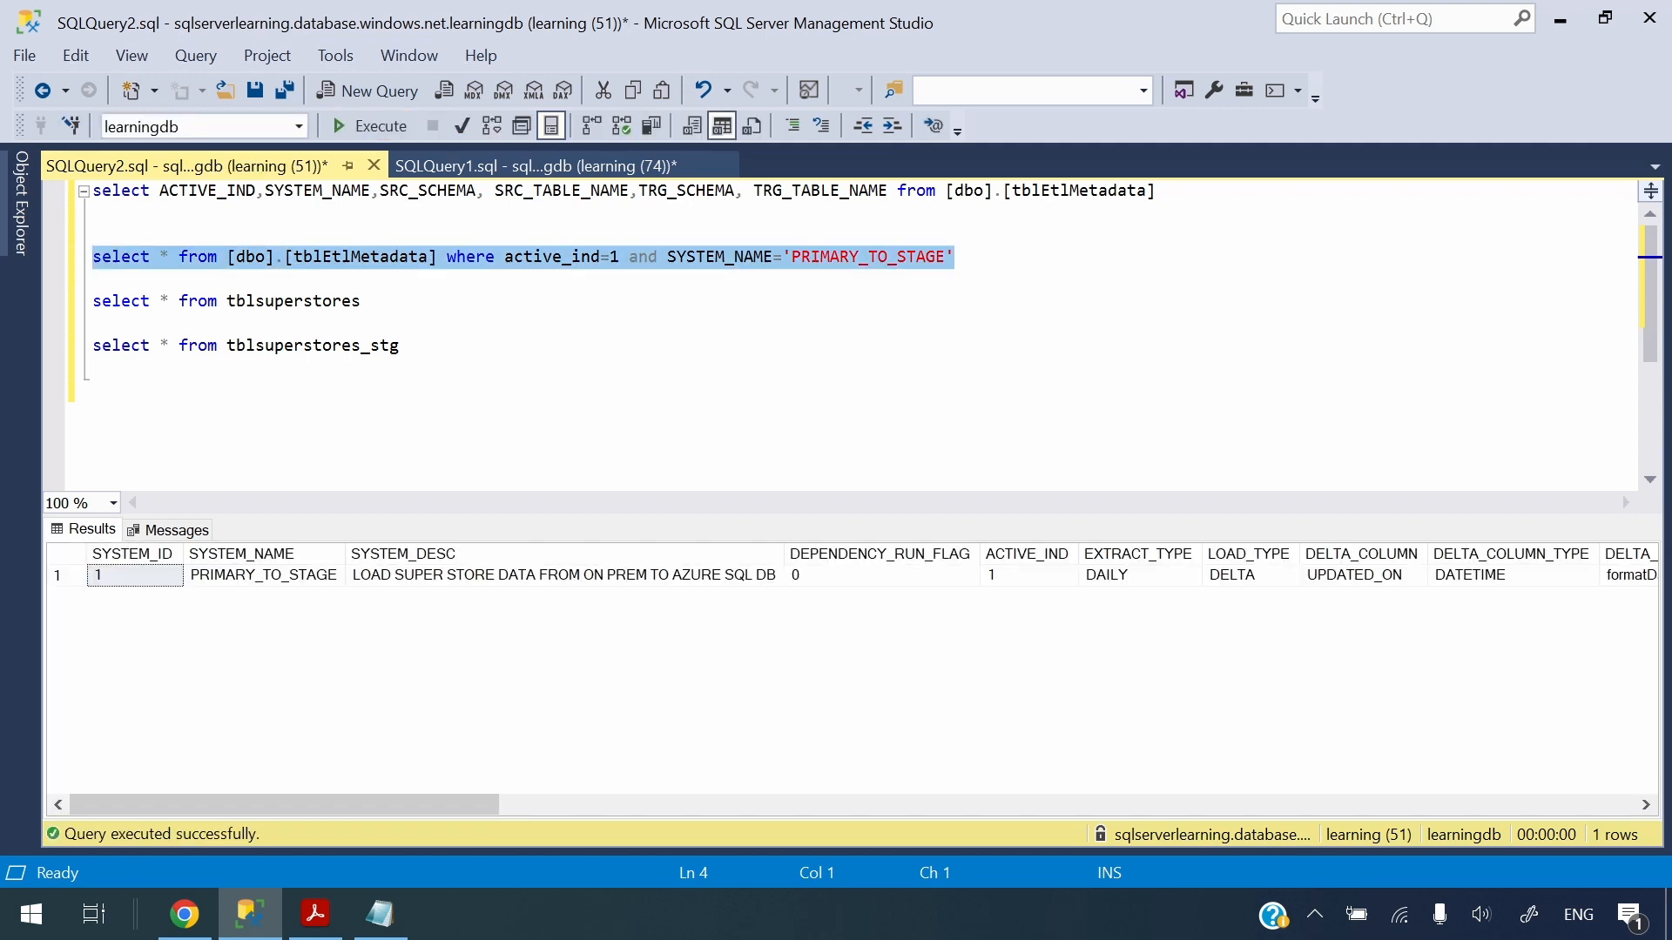
key(alt+Tab)
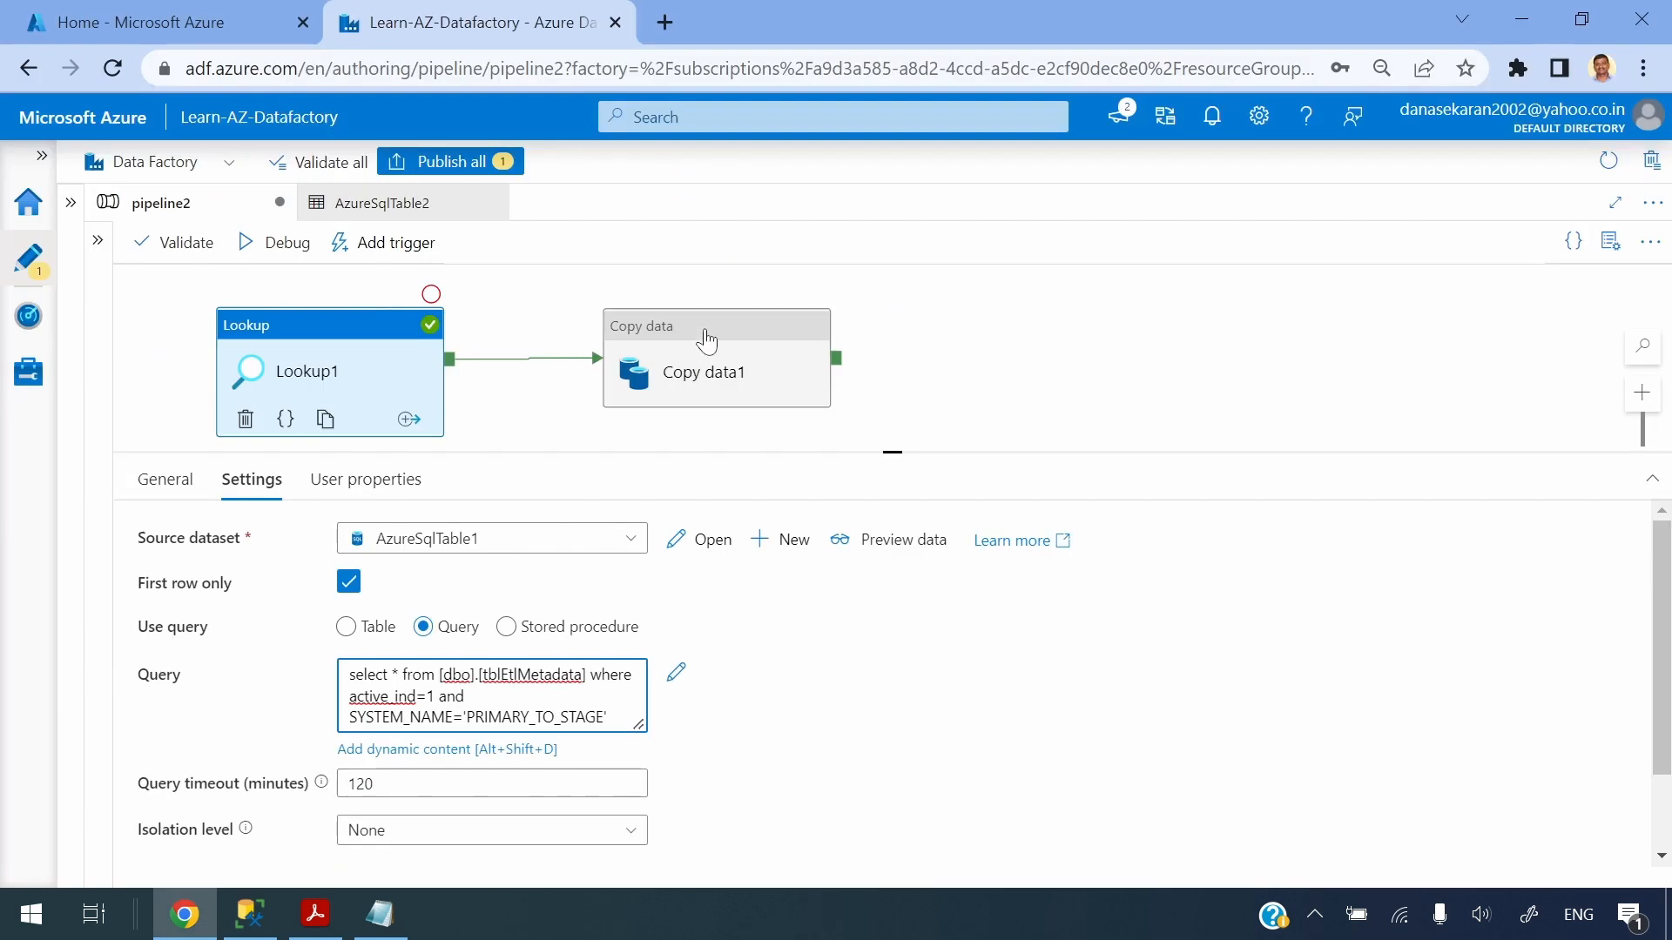
Debug the pipeline and open the error details of the failed Copy data1 run
click(707, 338)
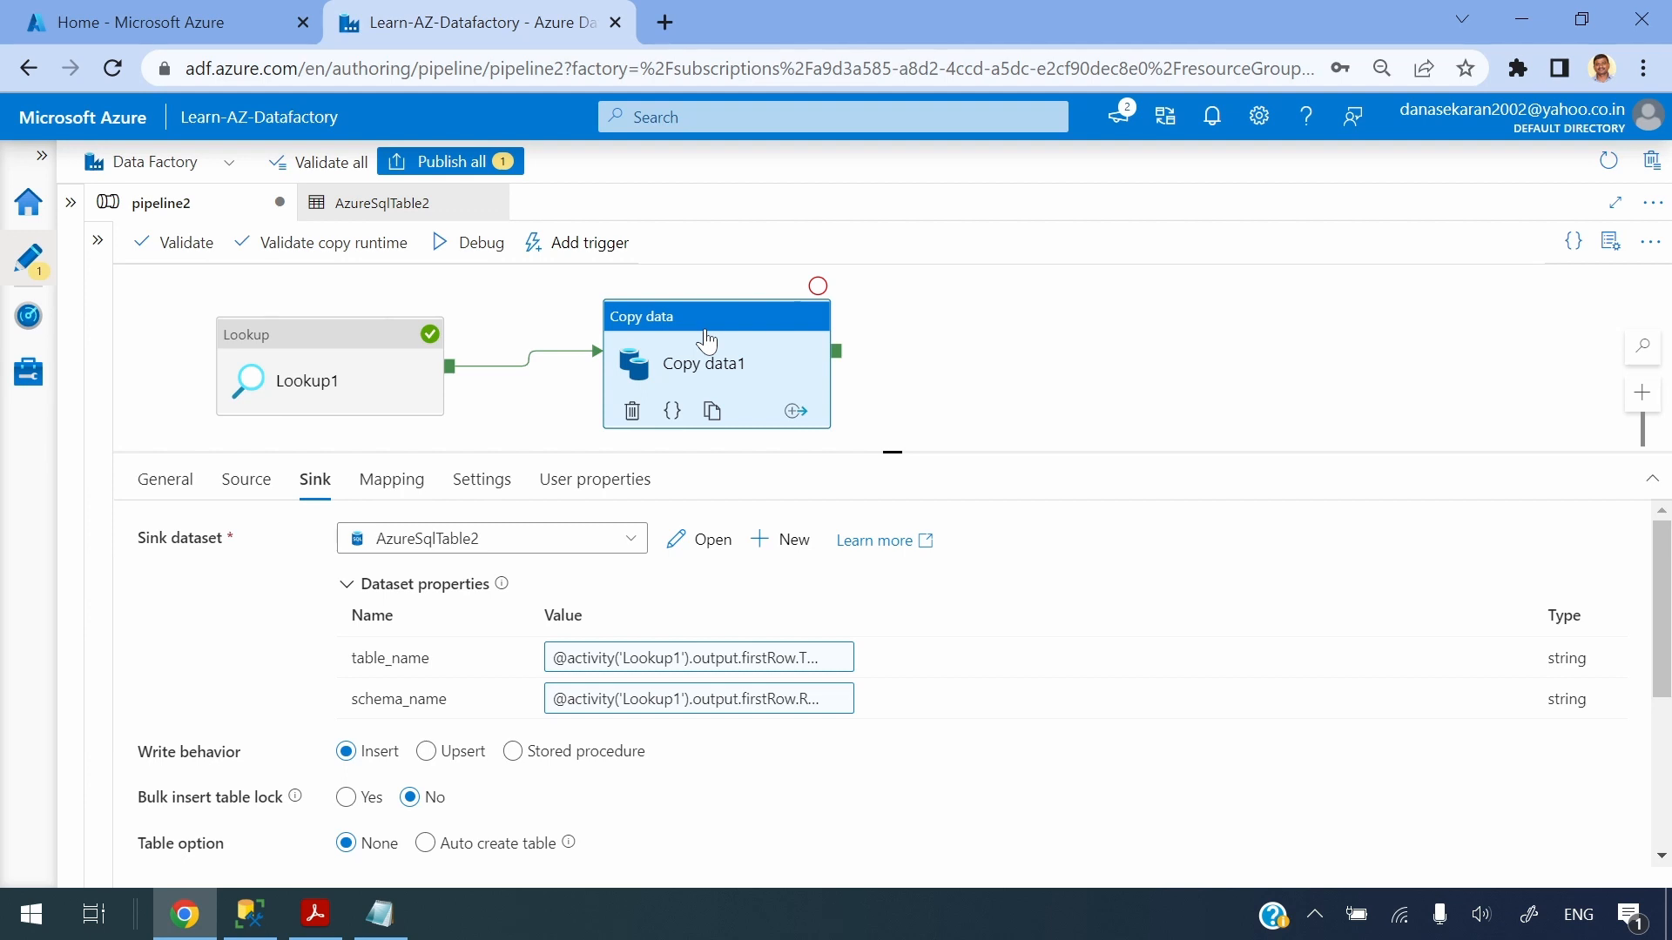
click(1007, 356)
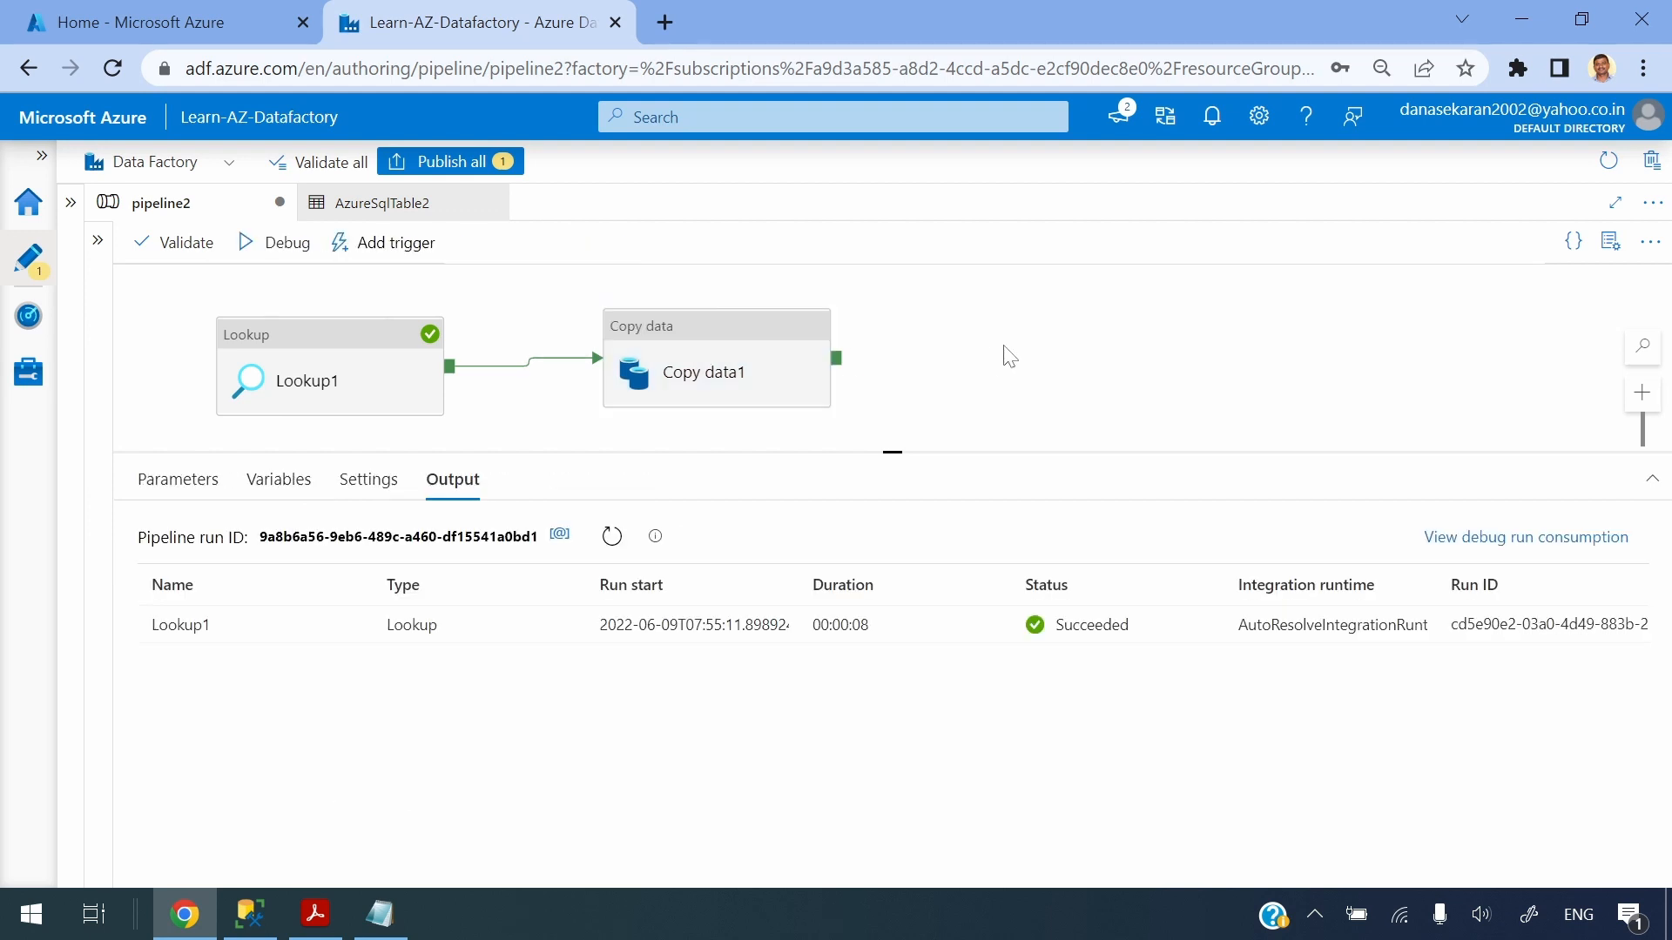
click(272, 248)
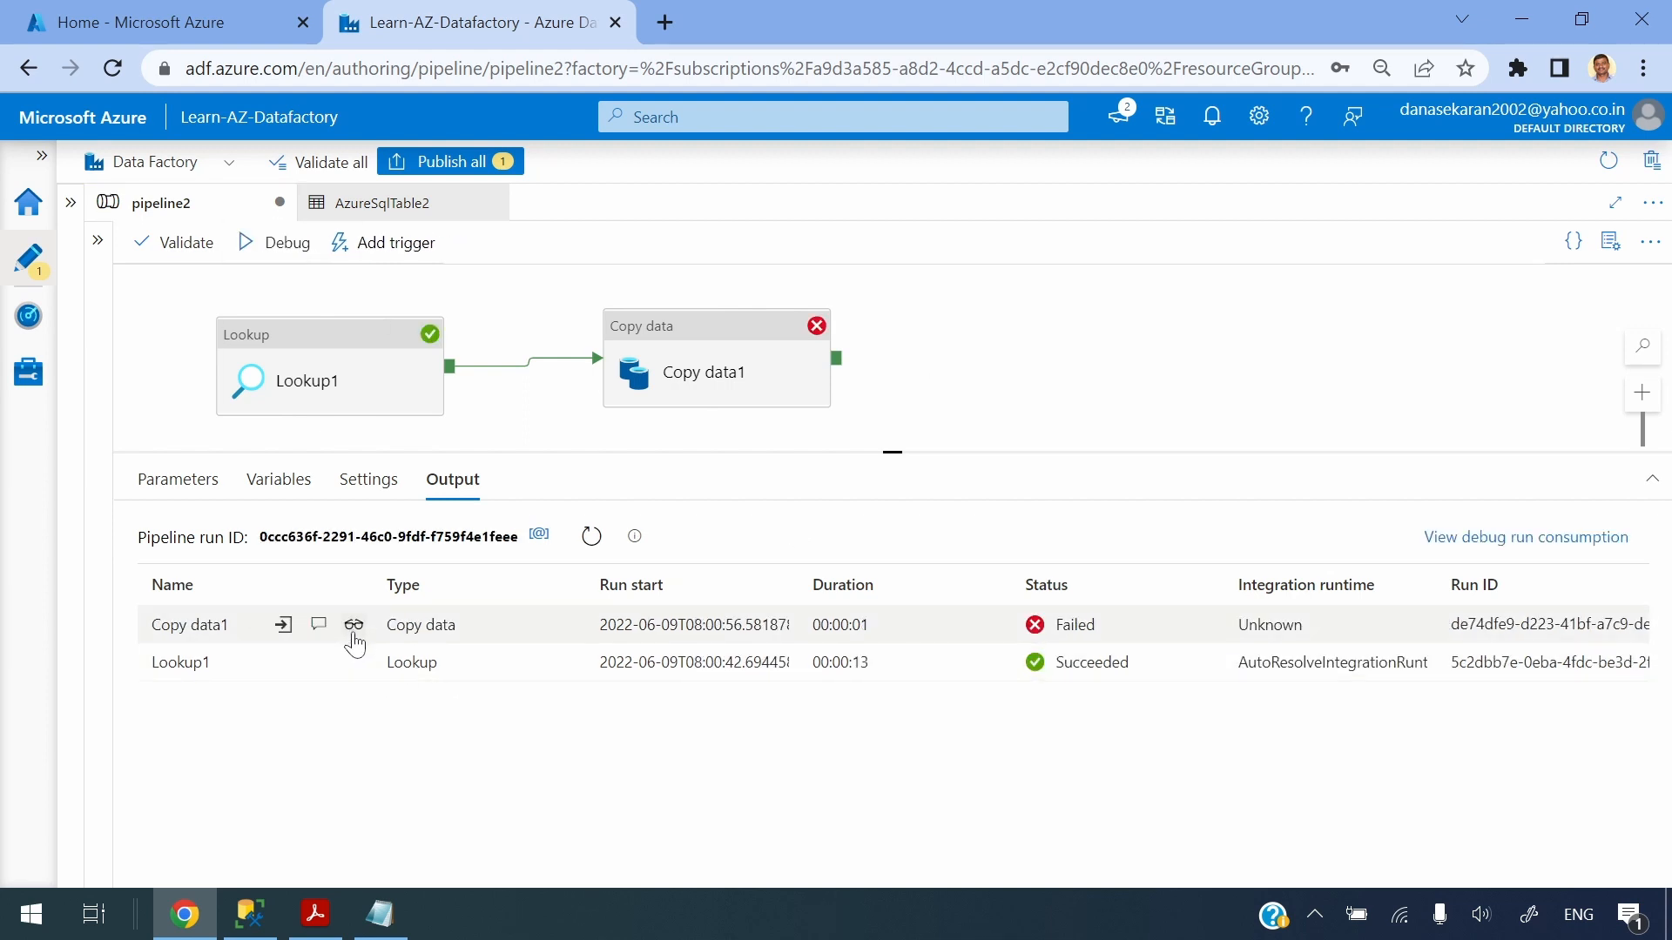
click(320, 626)
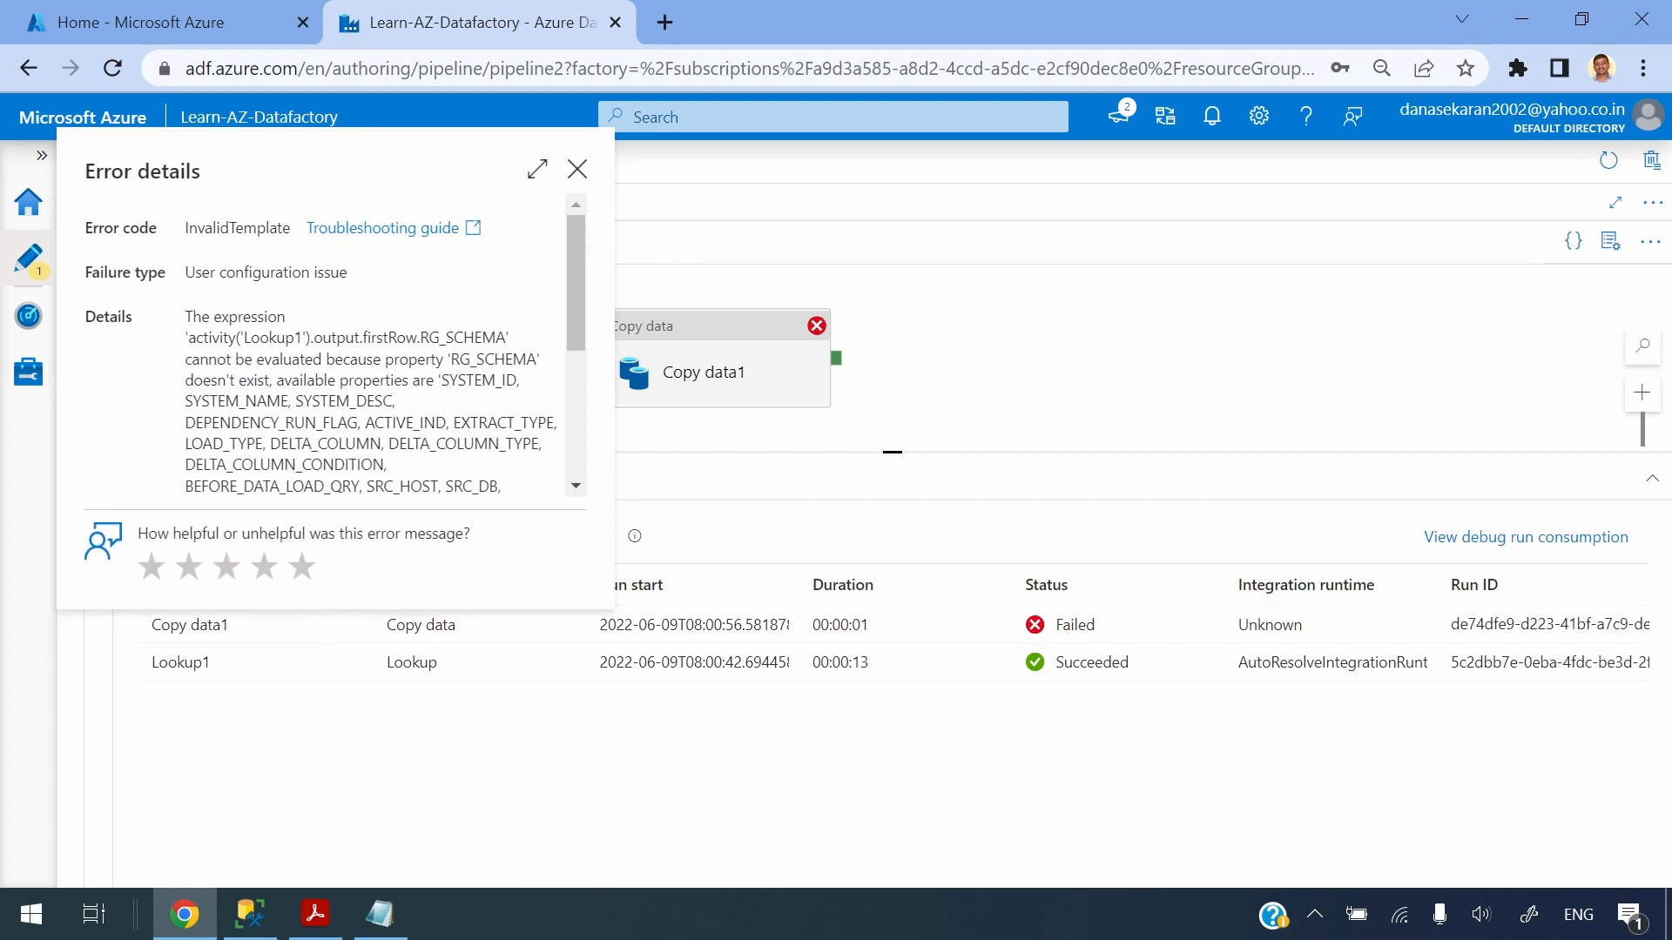
click(577, 169)
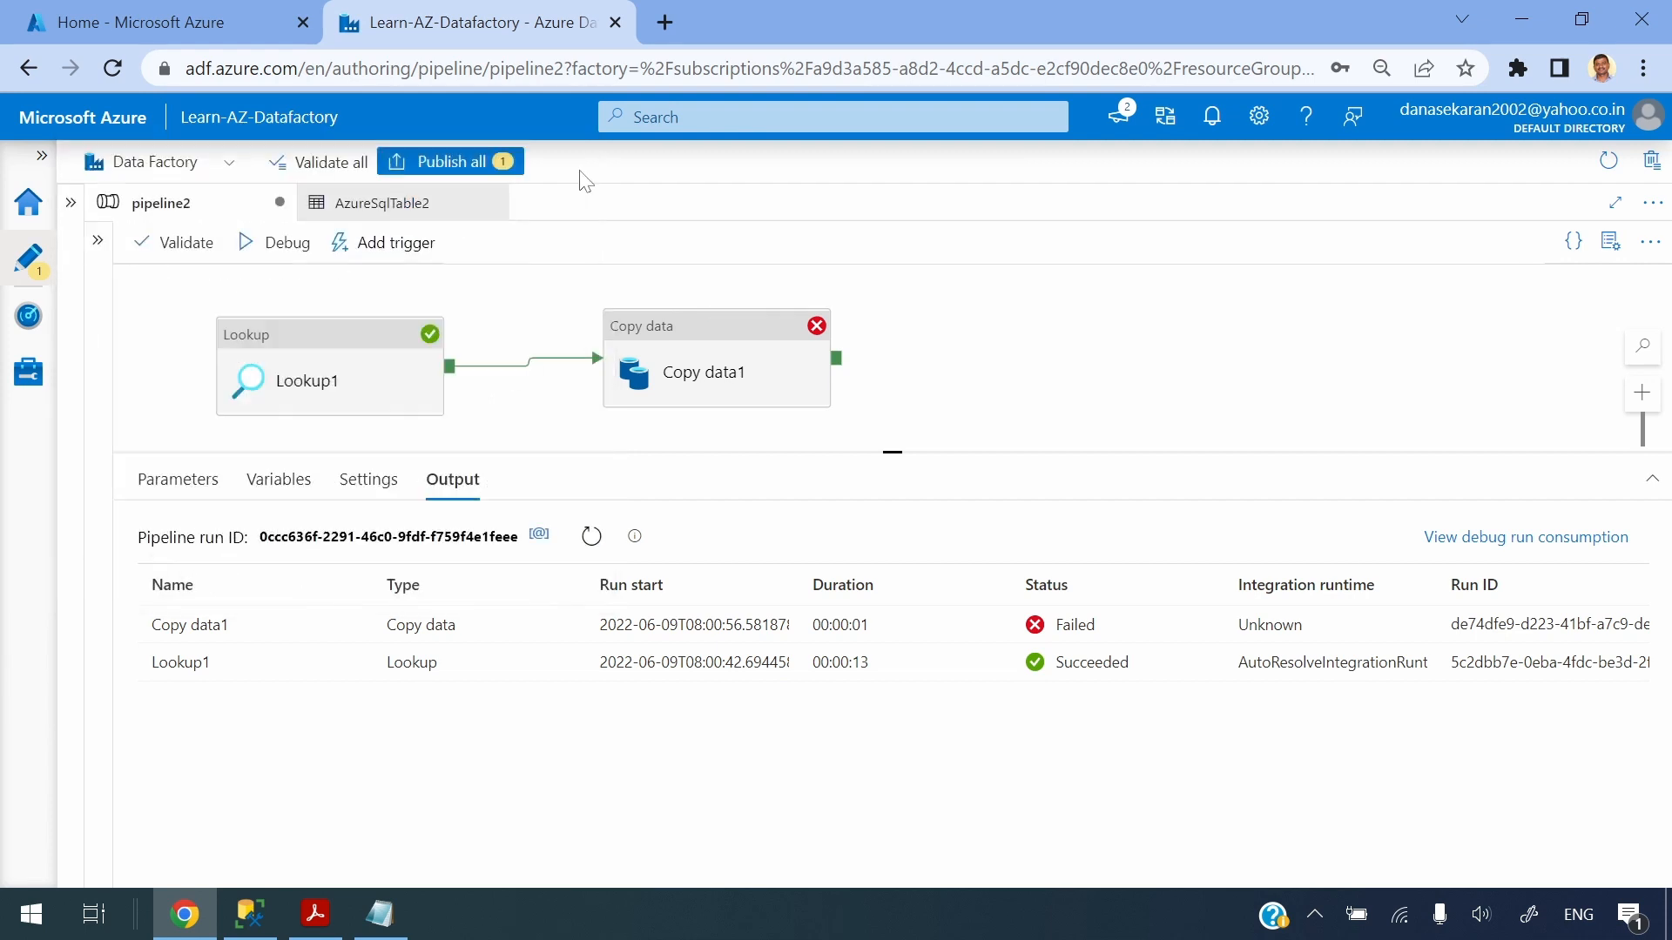
click(669, 364)
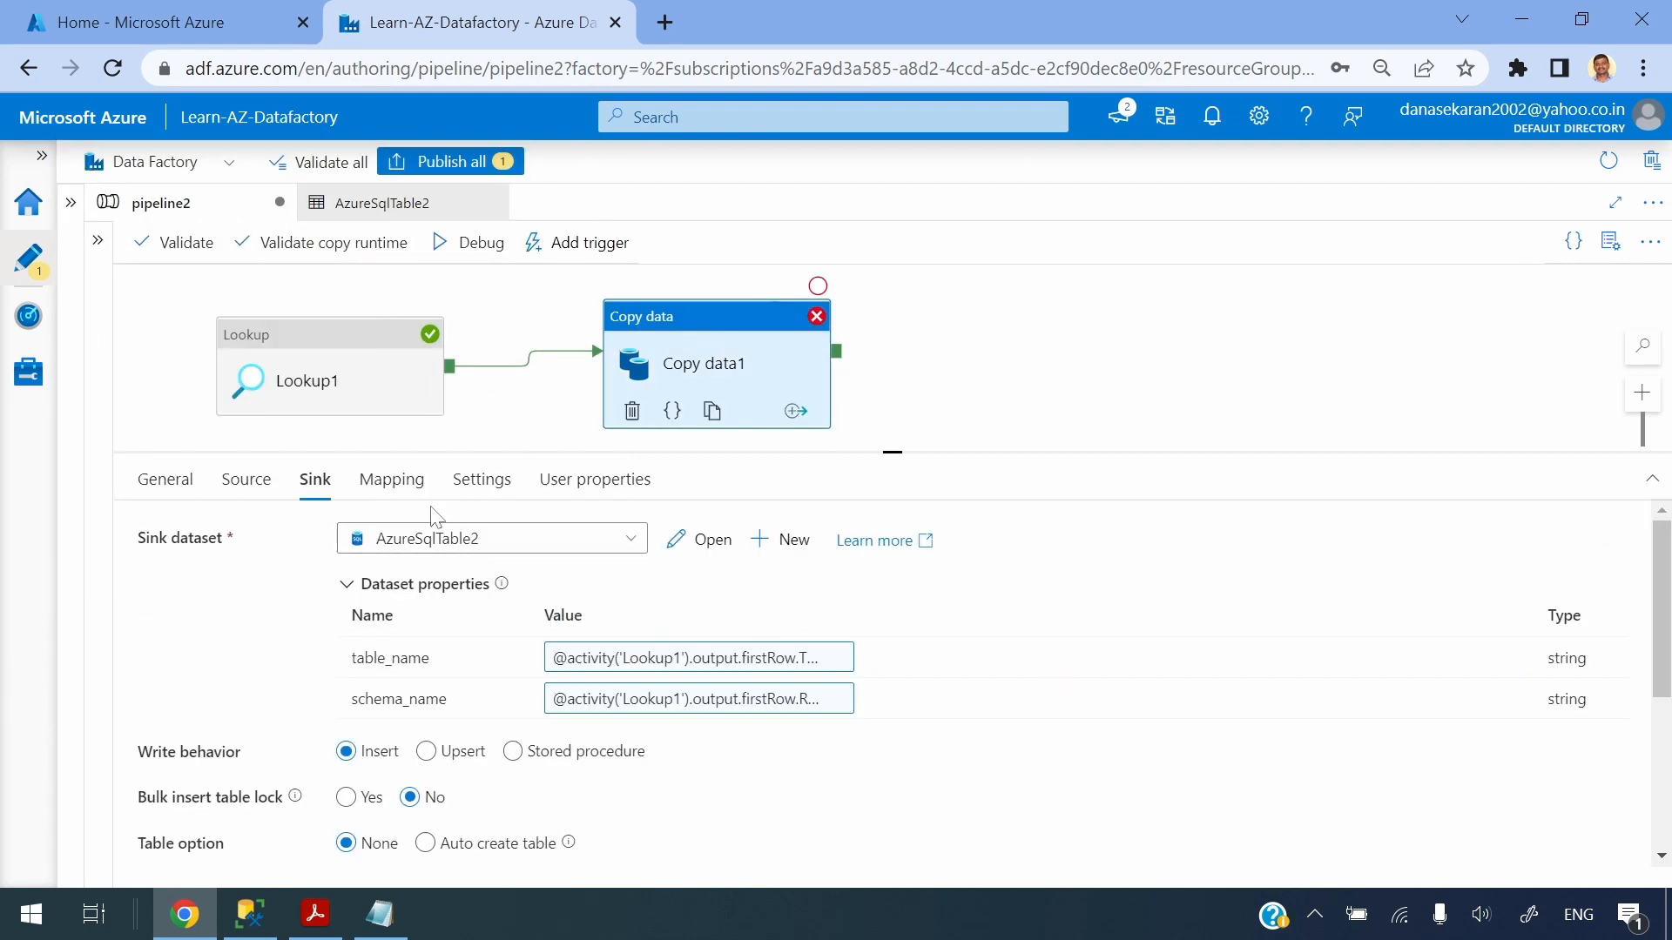
click(718, 703)
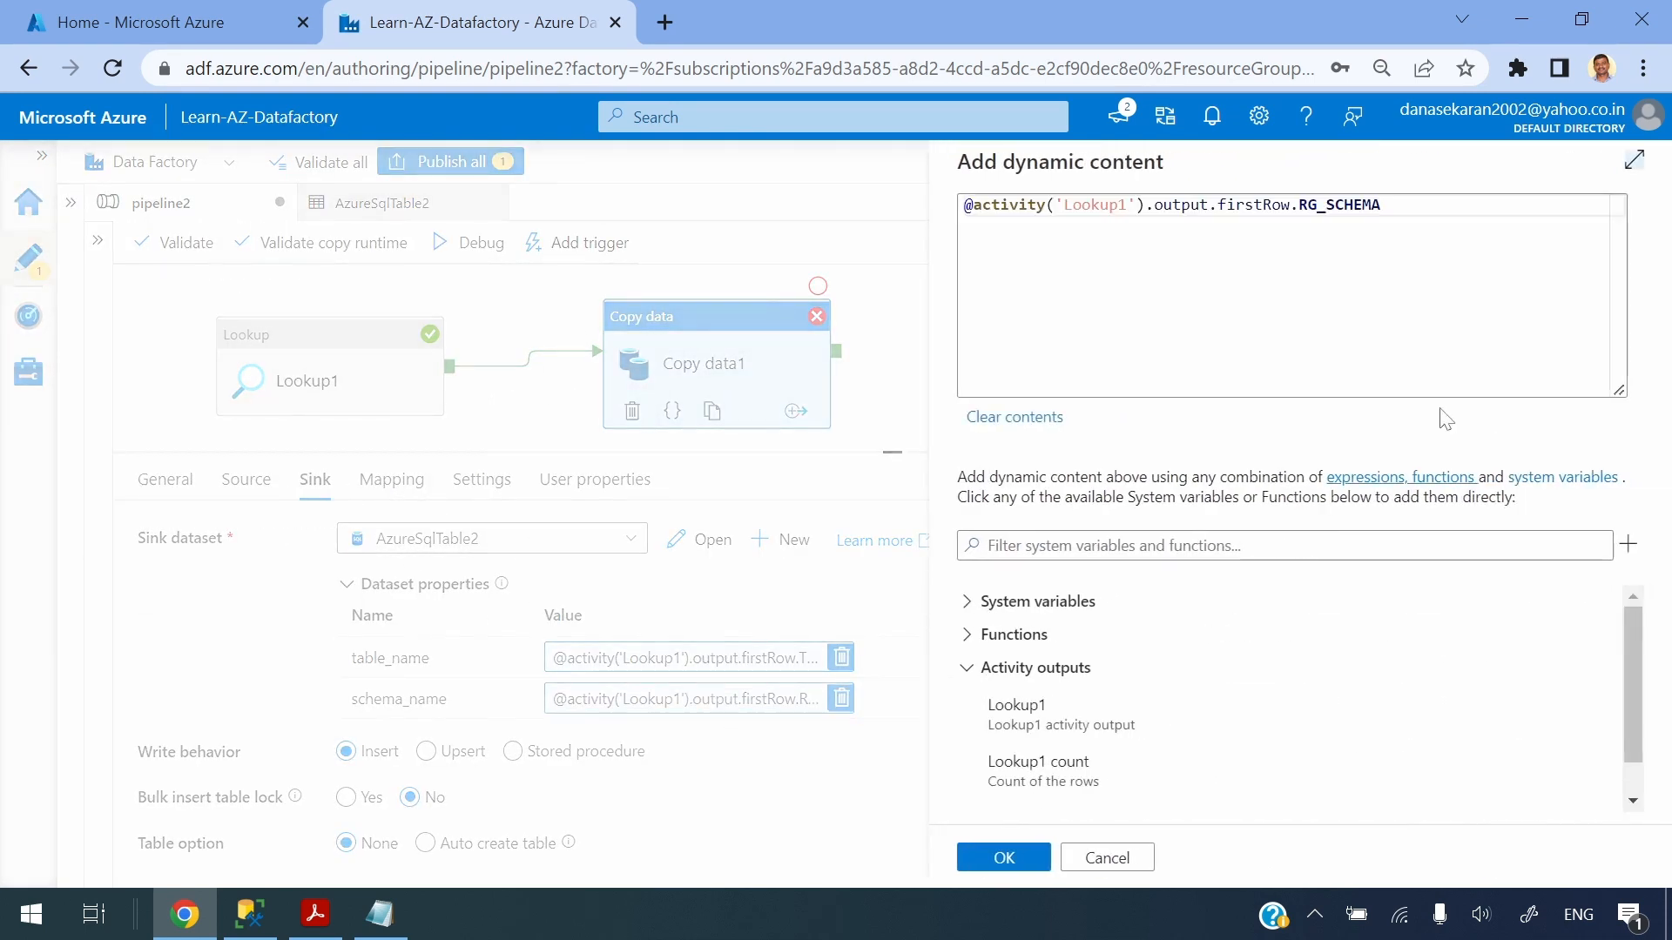
click(1300, 206)
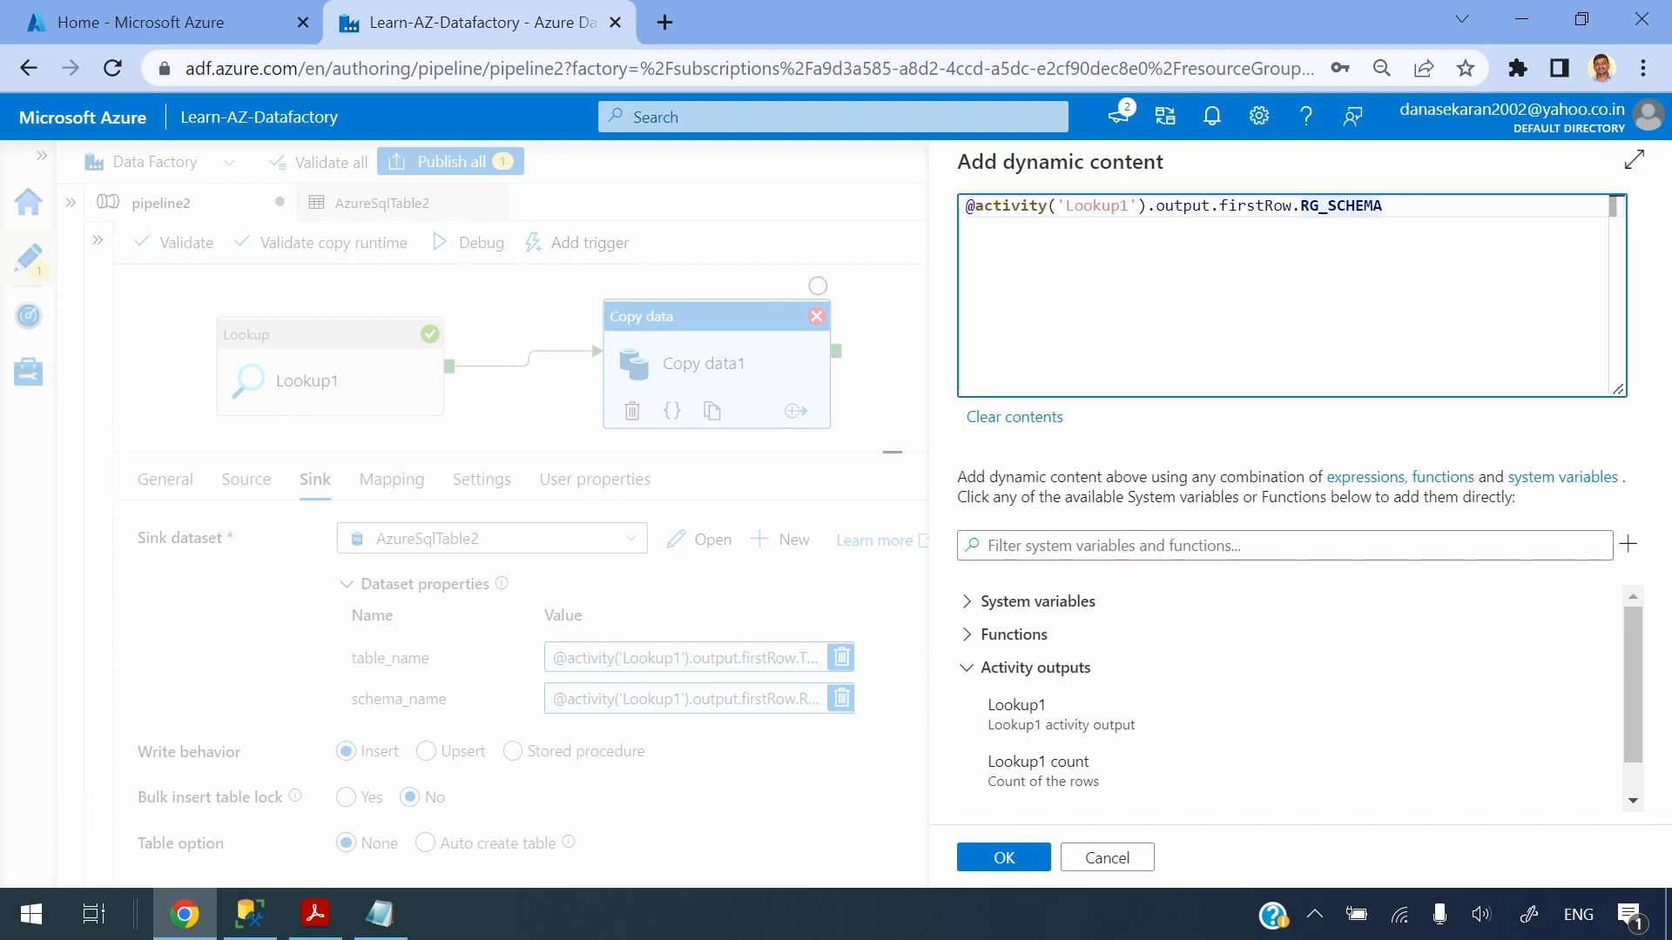
text(T)
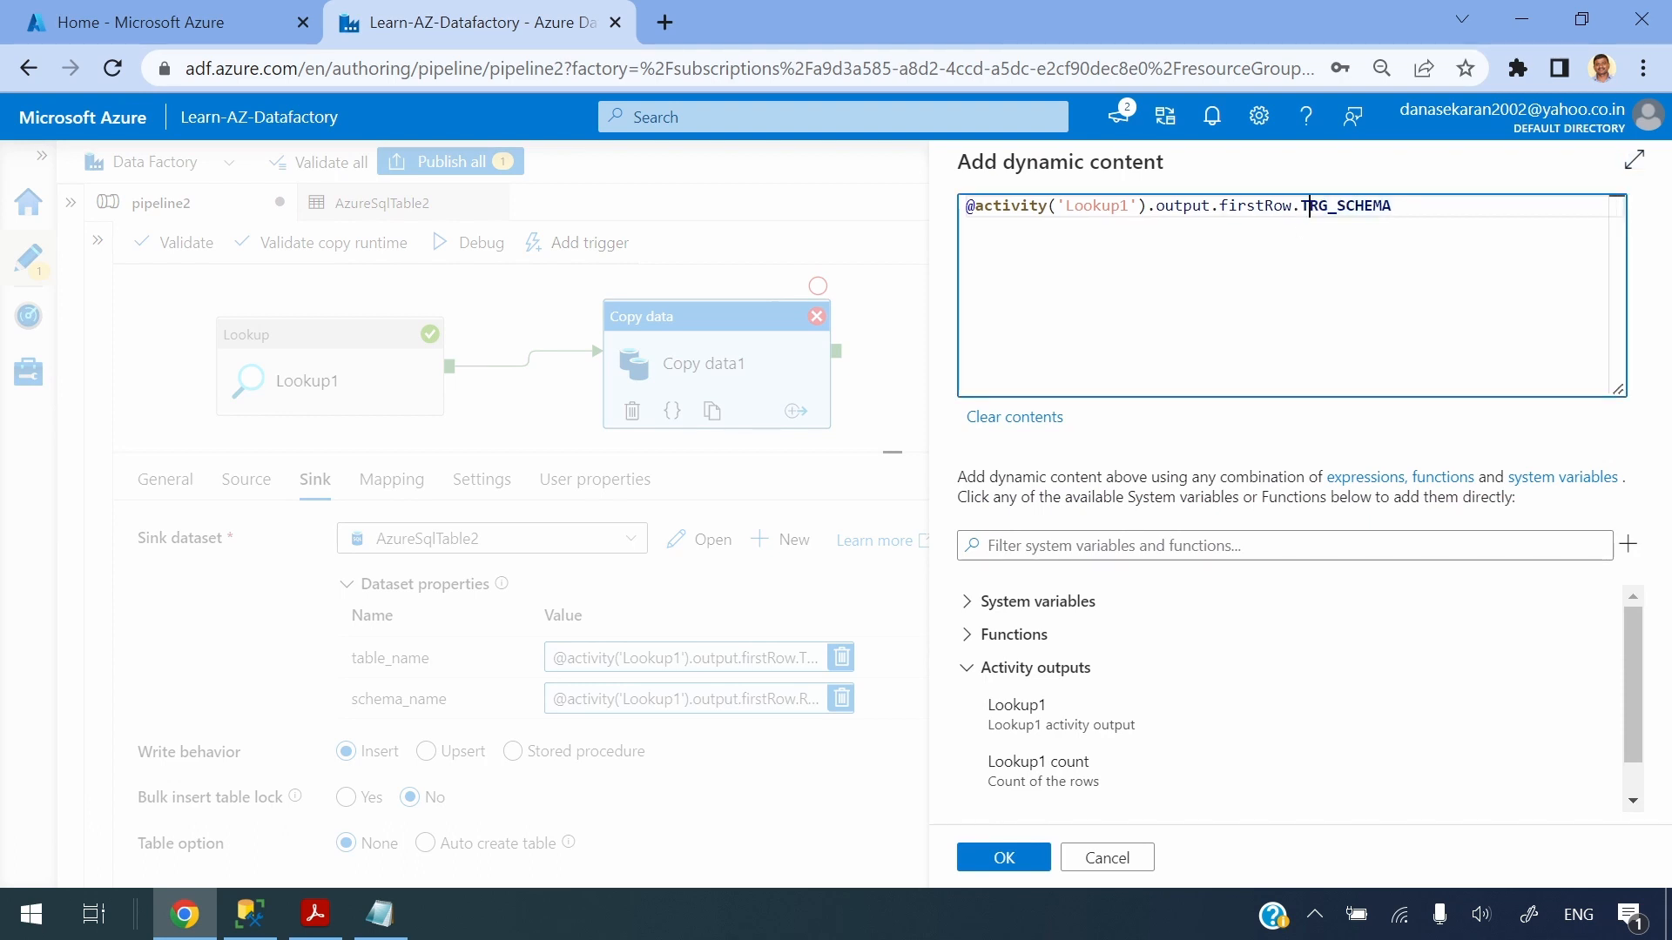
click(1008, 864)
click(945, 370)
click(287, 251)
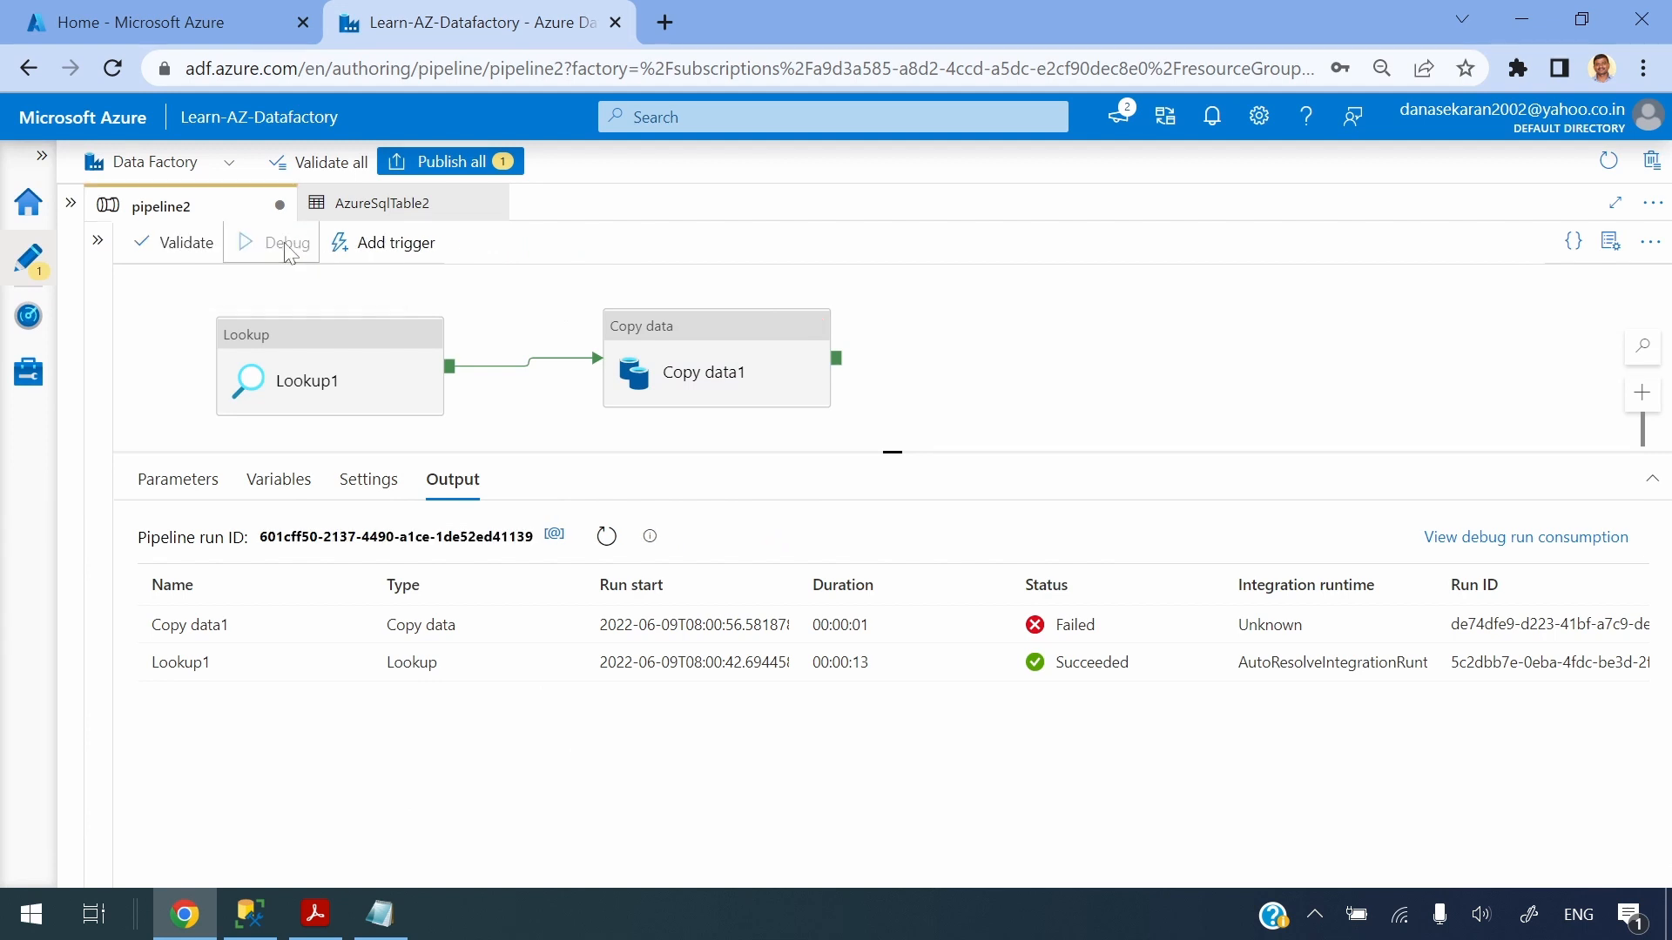
Query tblsuperstores and tblsuperstores_stg in SQL Server Management Studio to compare source and staging data
click(253, 925)
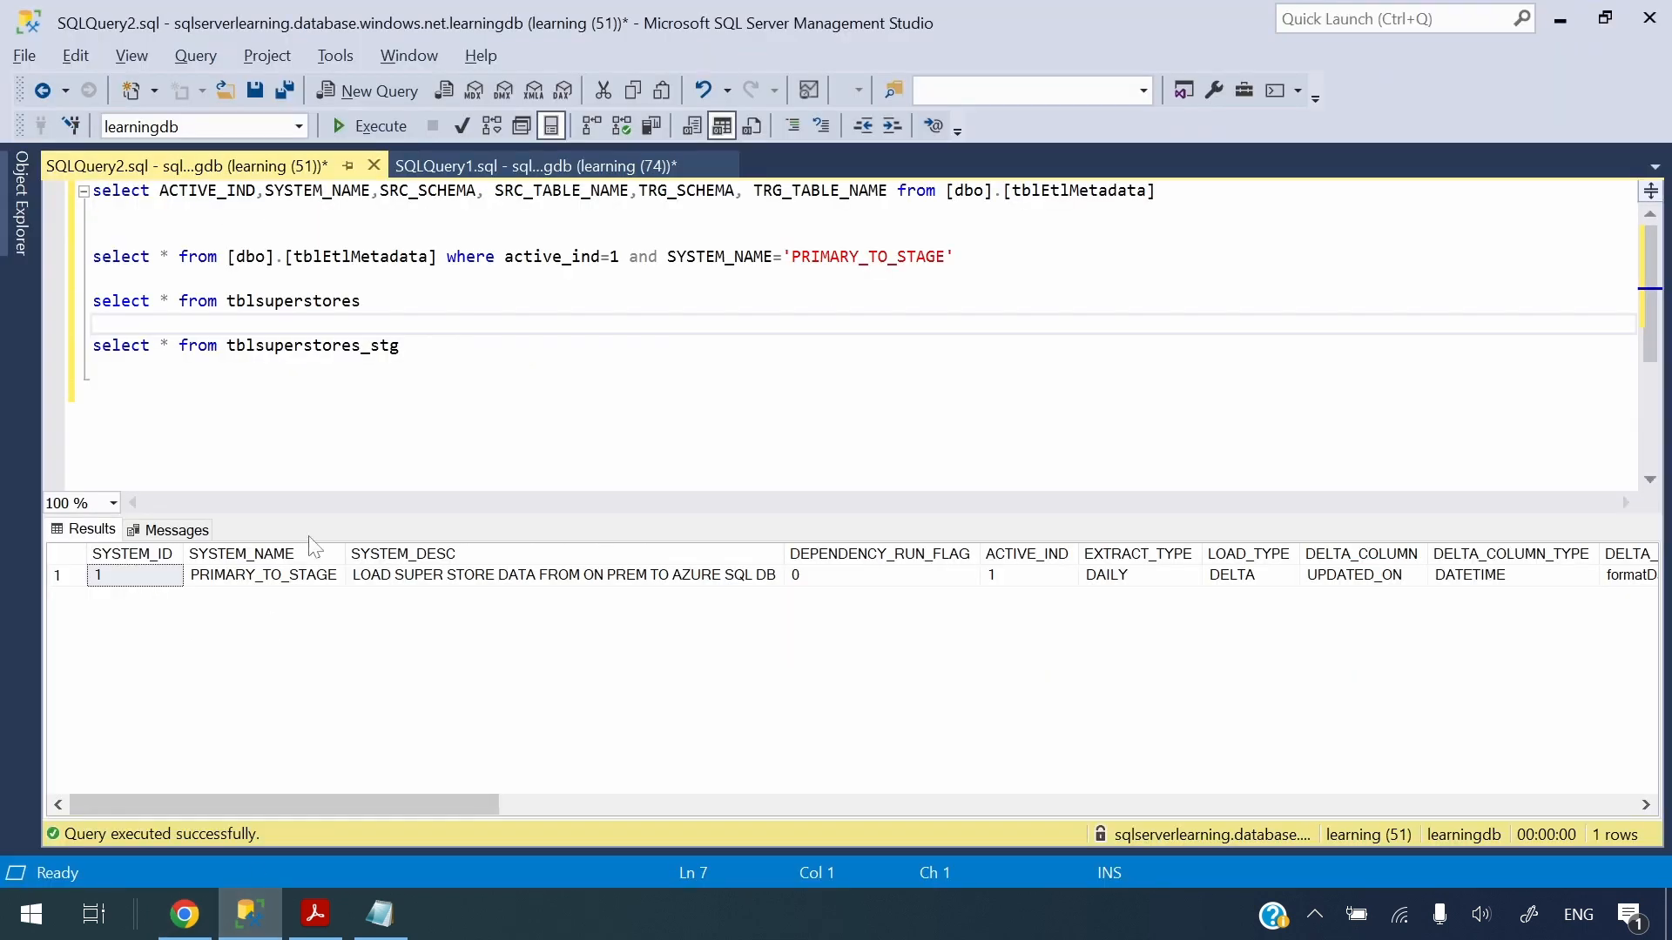
drag(399, 301, 91, 300)
click(369, 126)
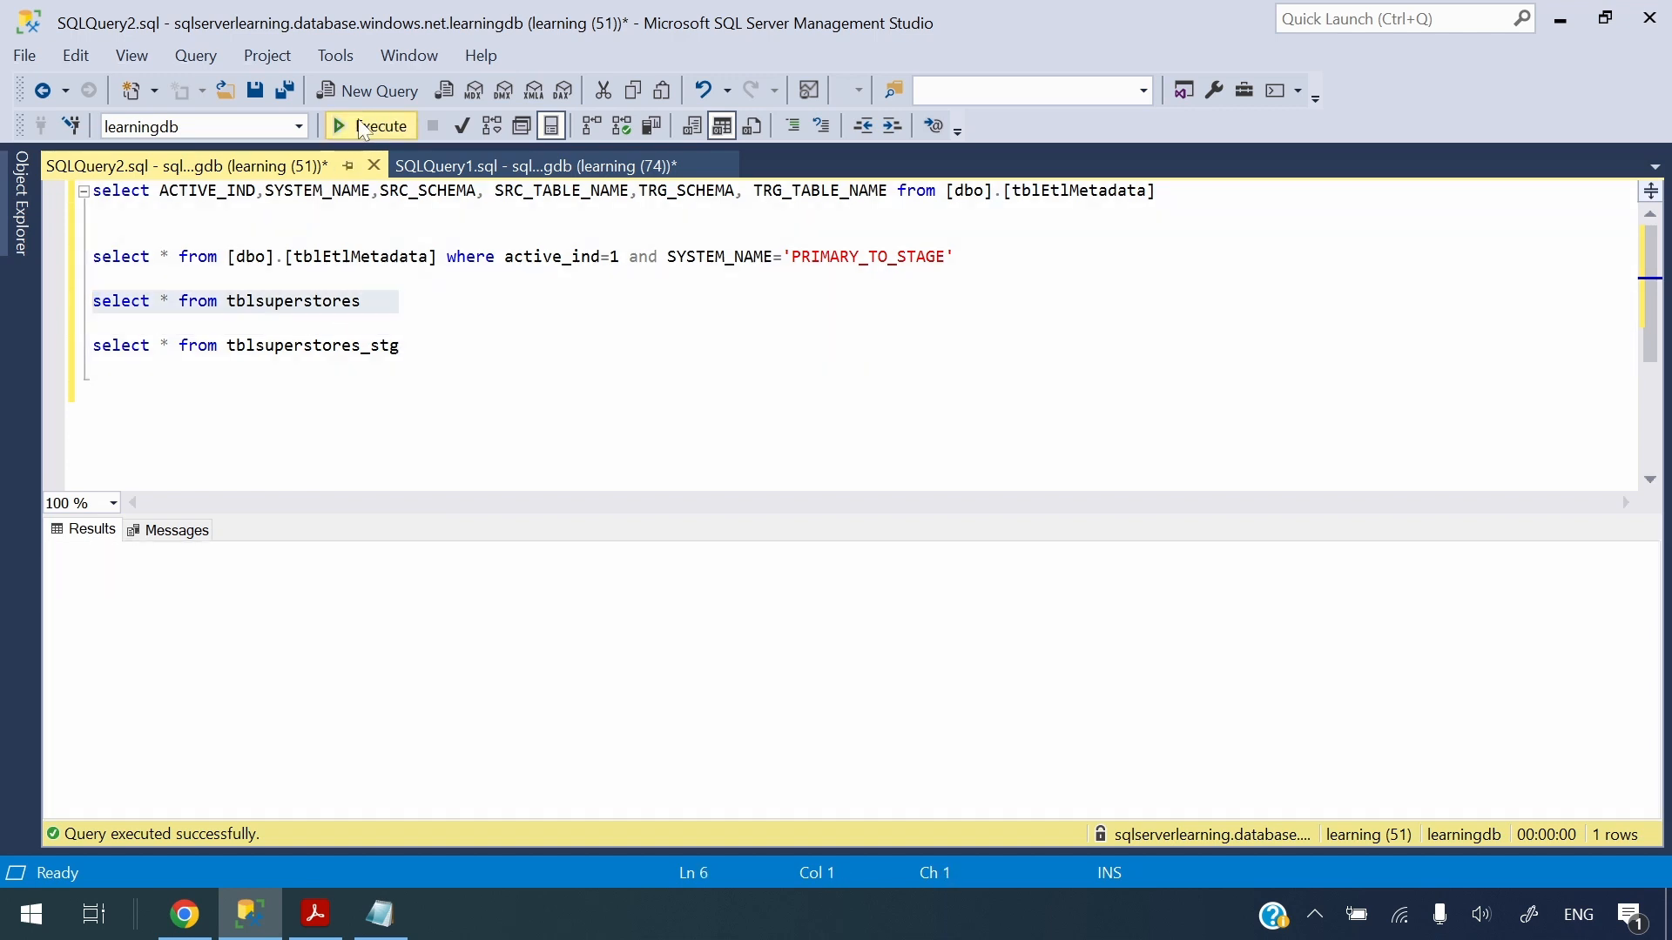
scroll(105, 788, down, 2)
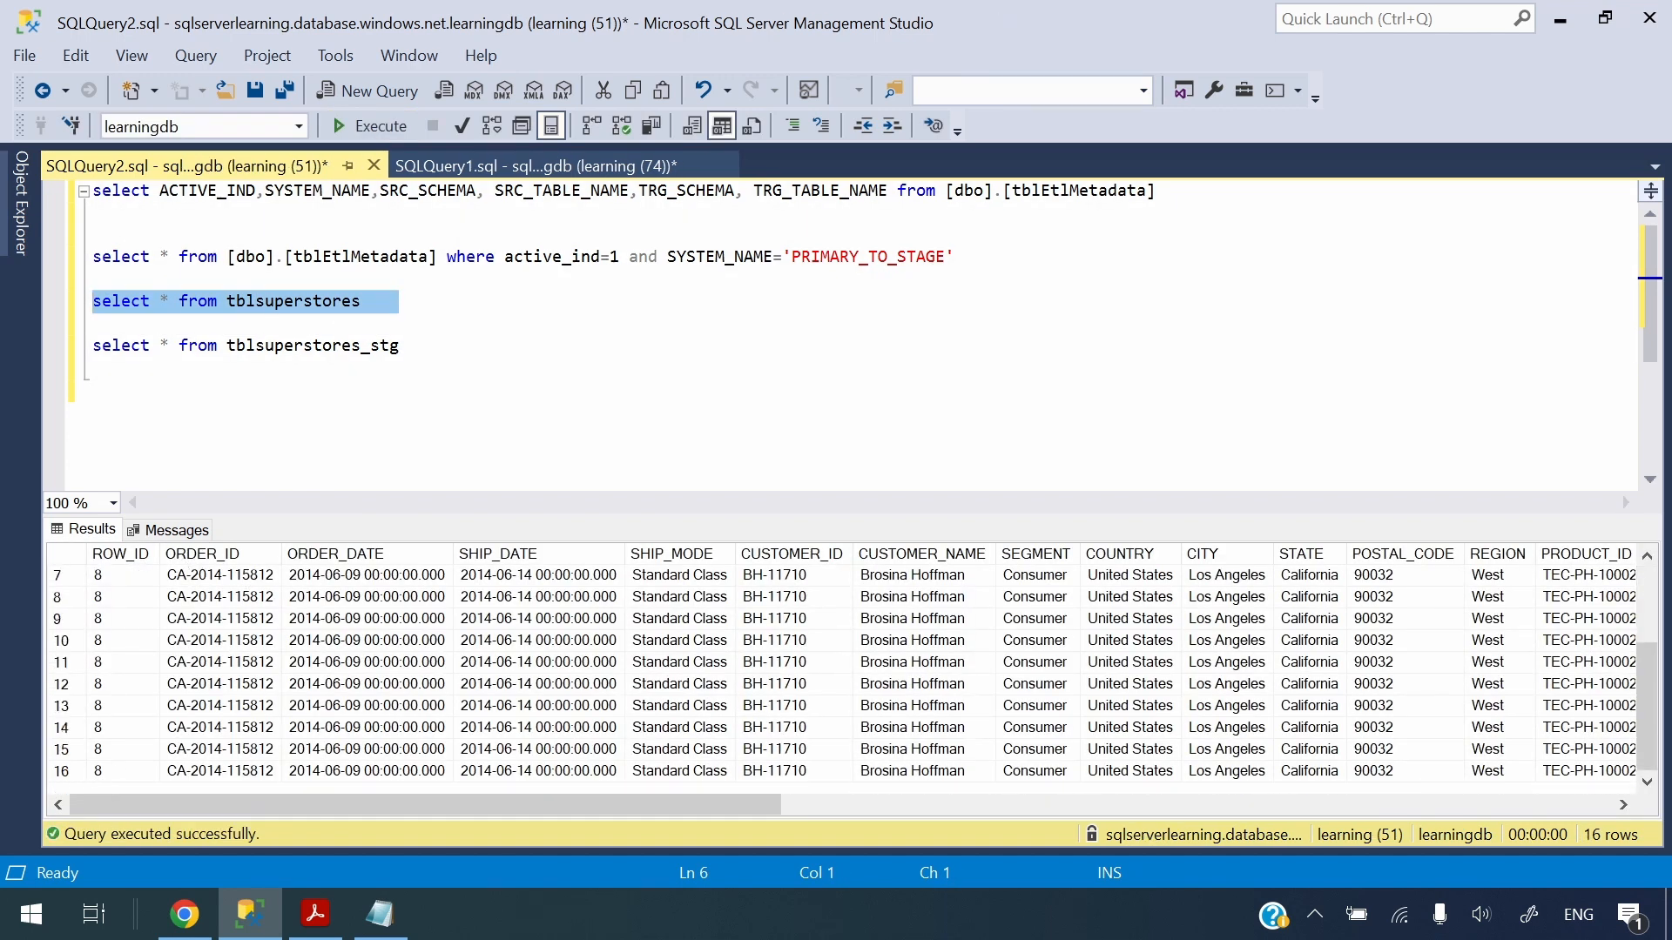
drag(401, 345, 4, 394)
click(372, 131)
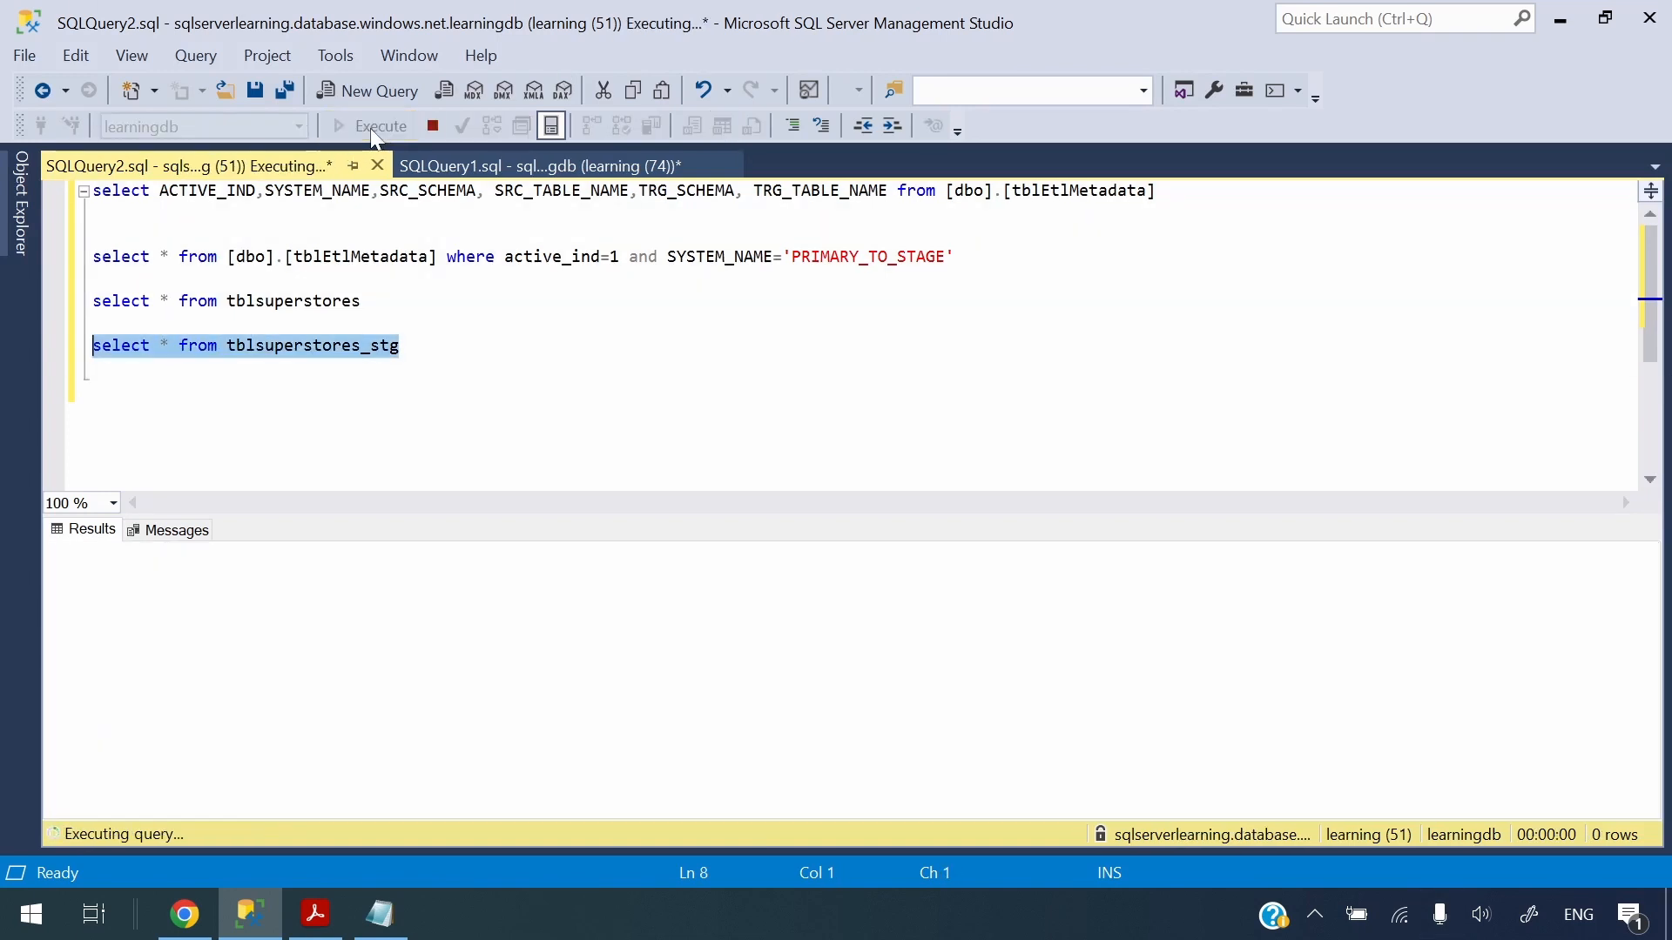
click(472, 352)
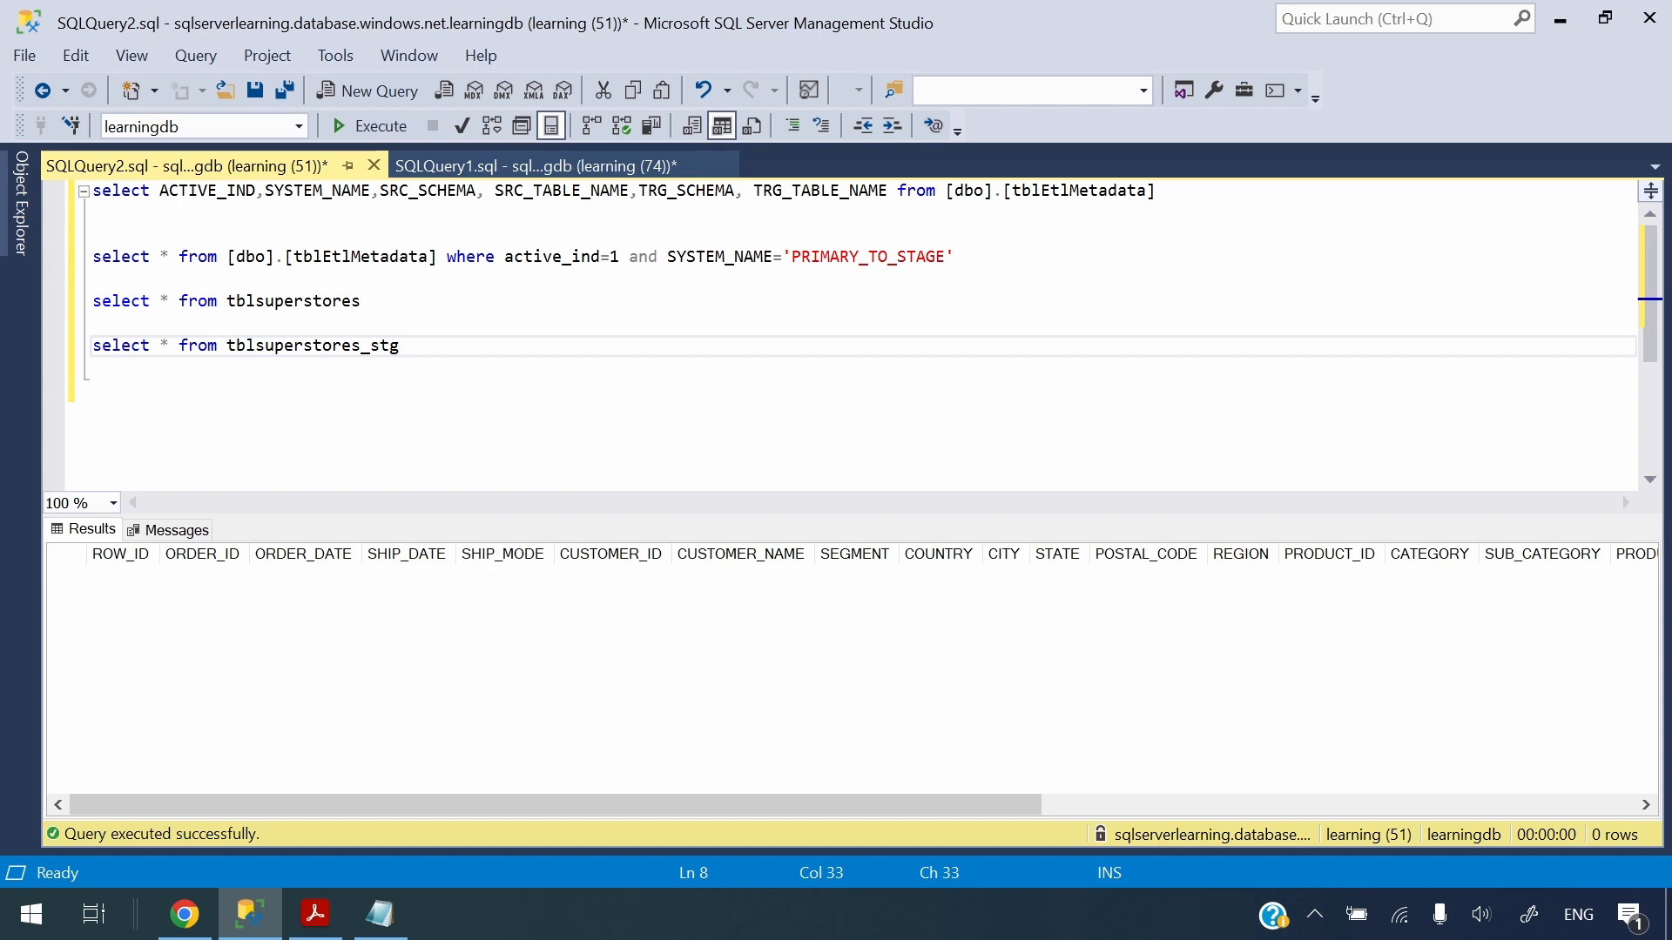
Inspect the Lookup1 run output and the Copy data1 run details in the debug output
key(alt+Tab)
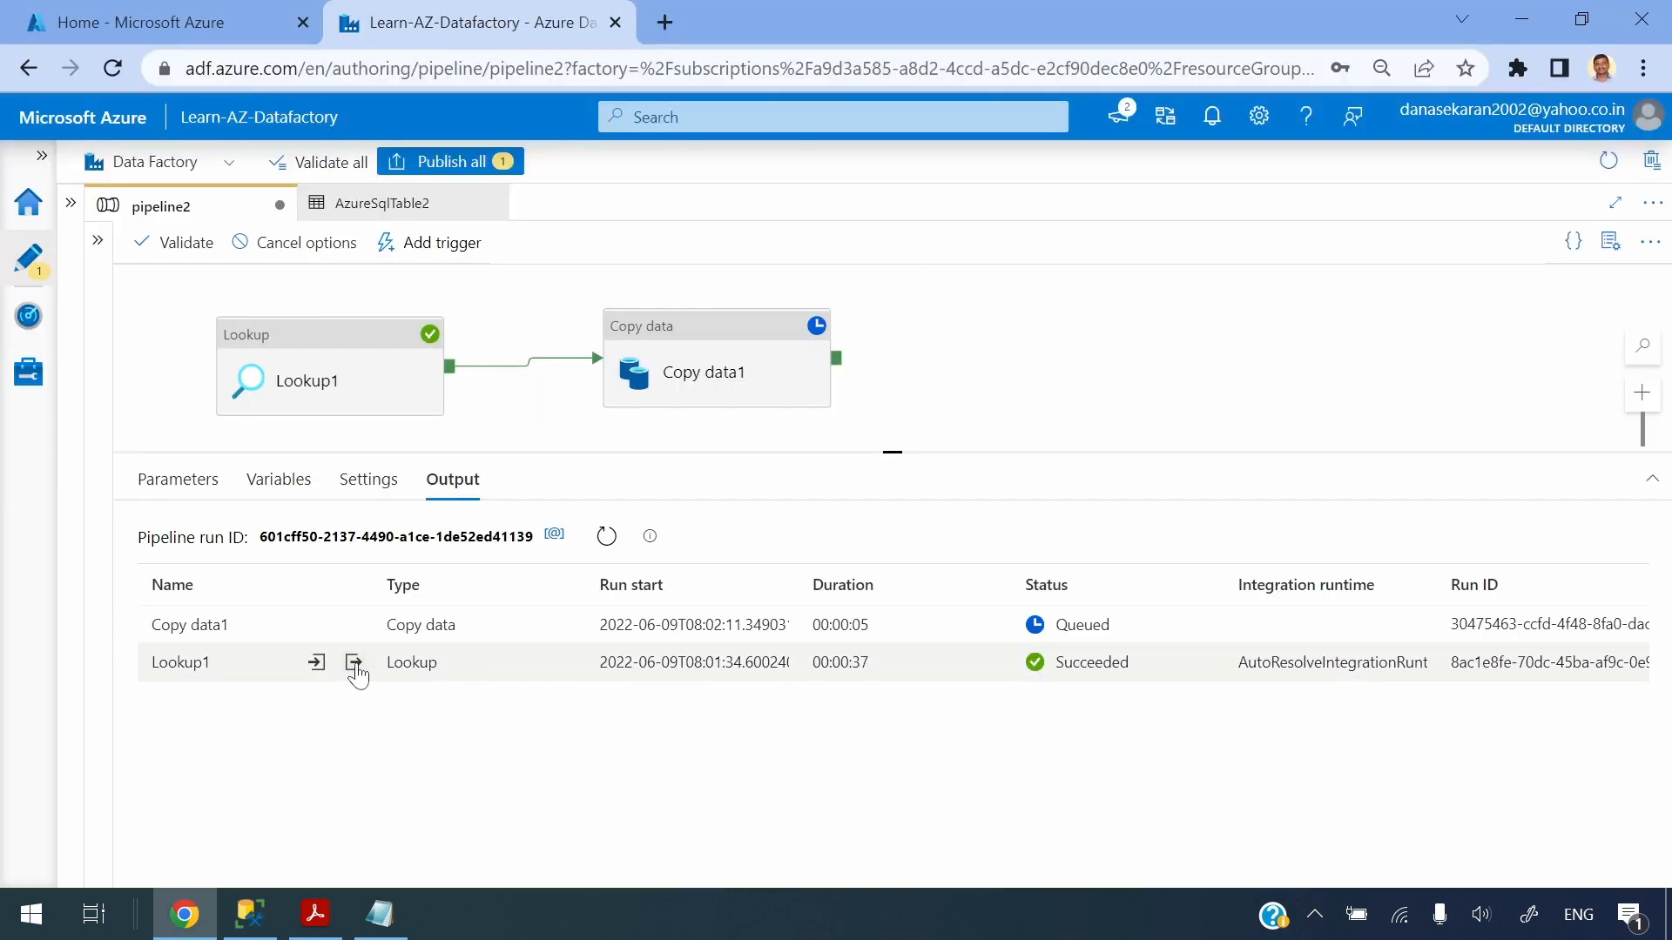
click(354, 664)
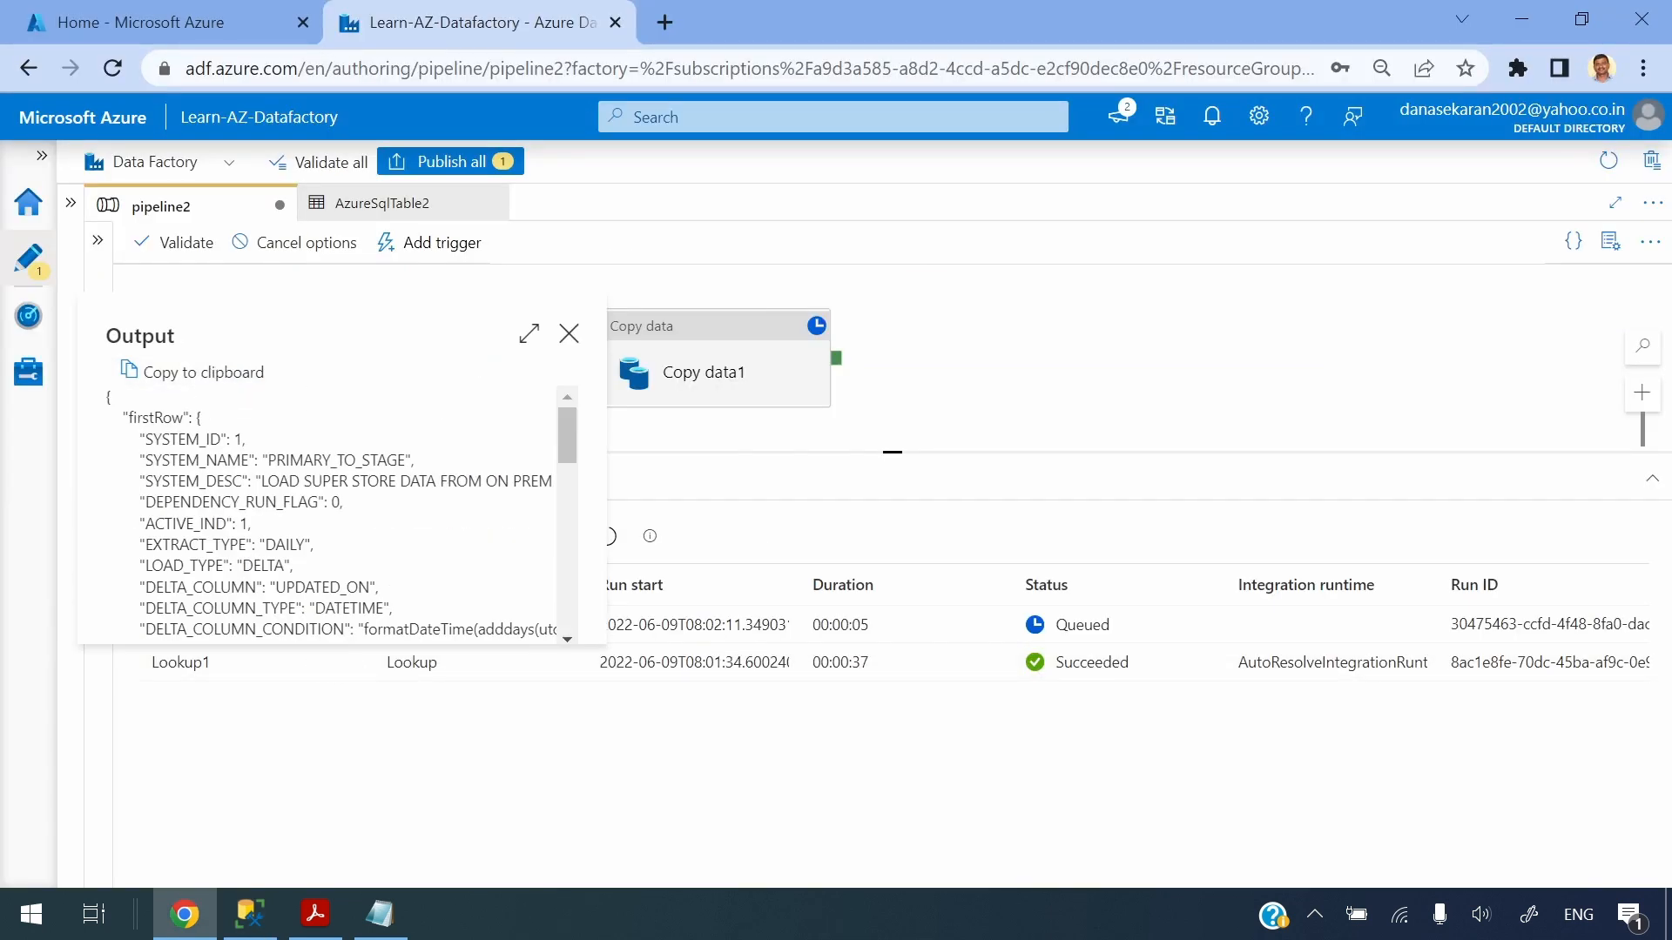
double_click(156, 418)
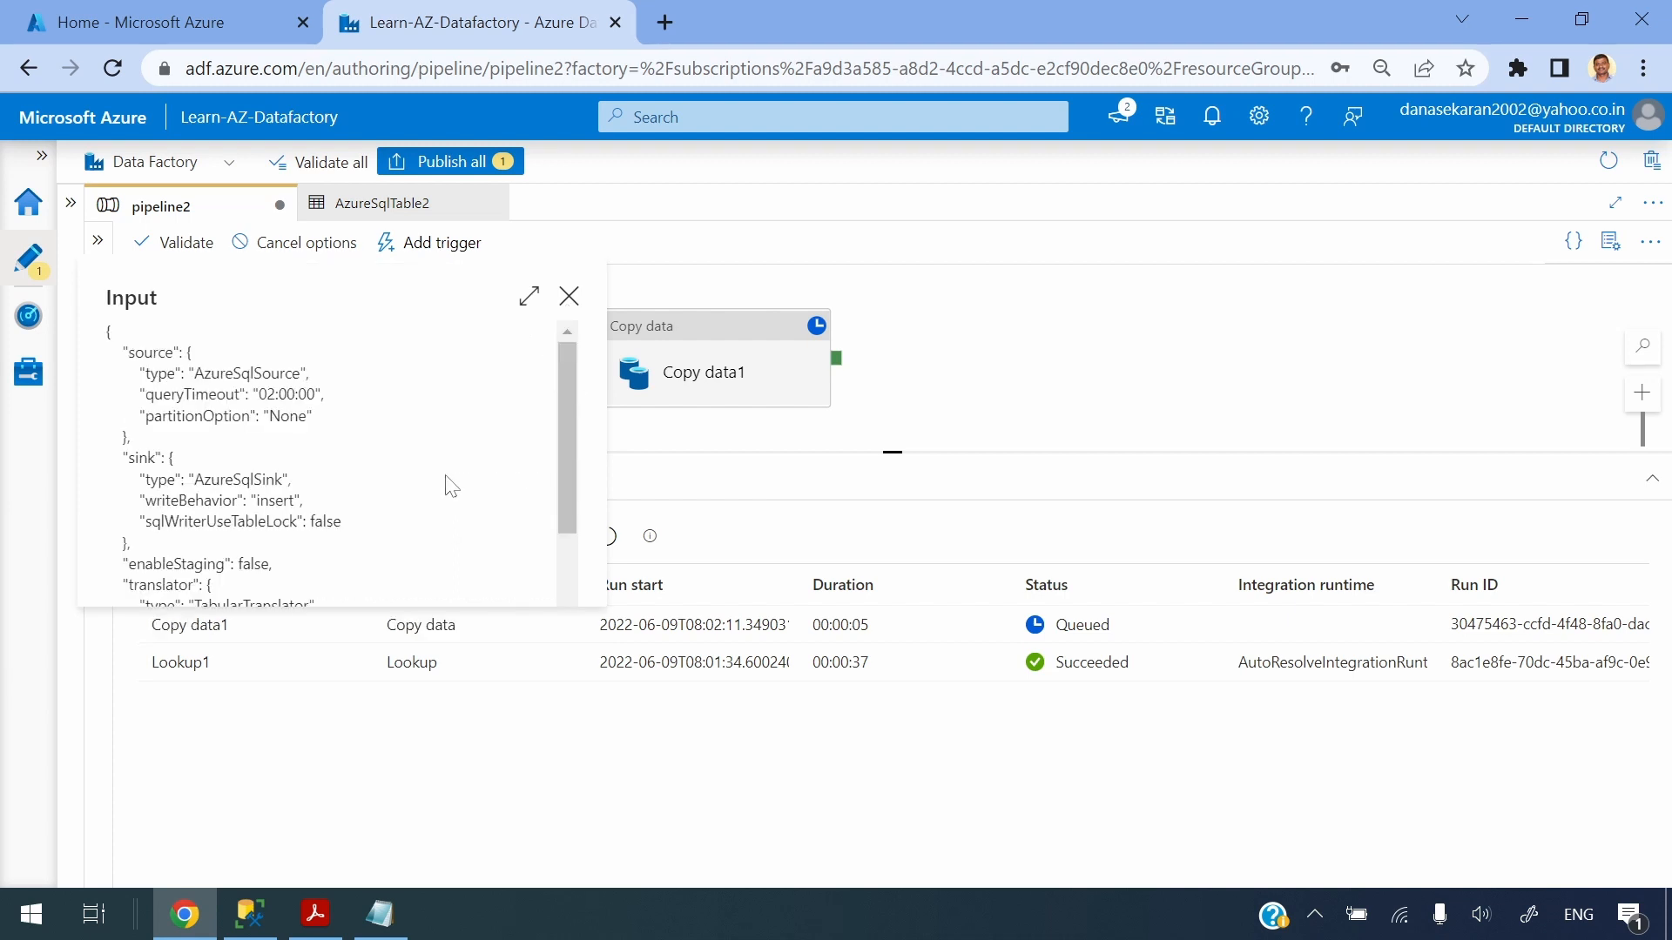
drag(568, 409, 567, 512)
click(569, 296)
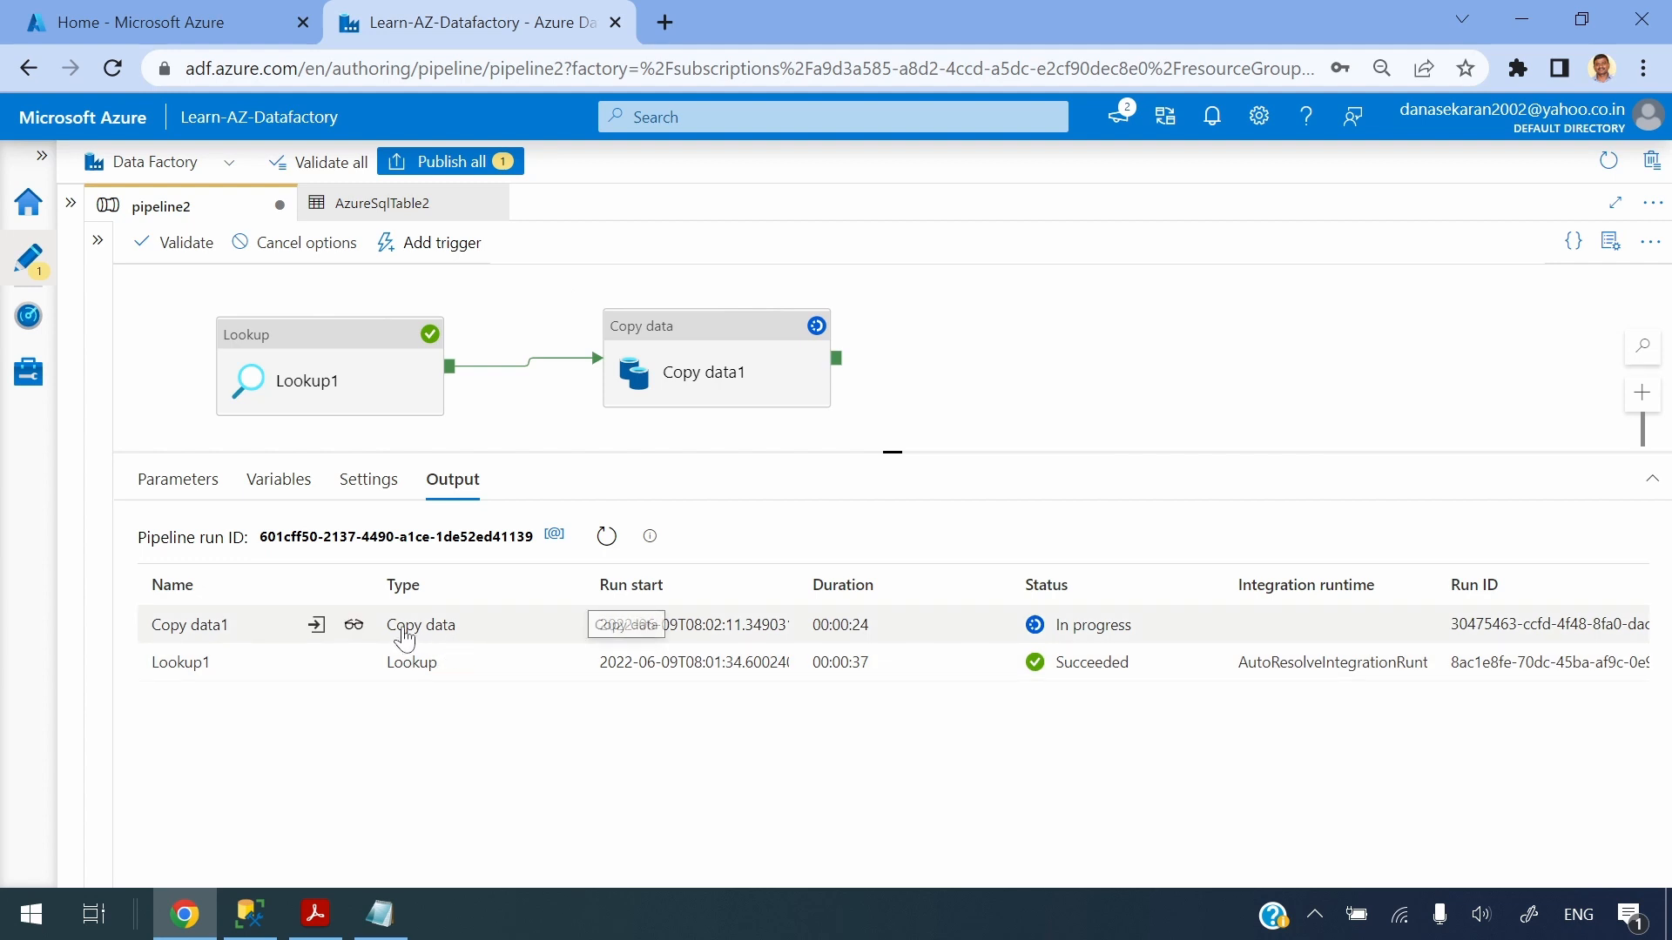
click(354, 625)
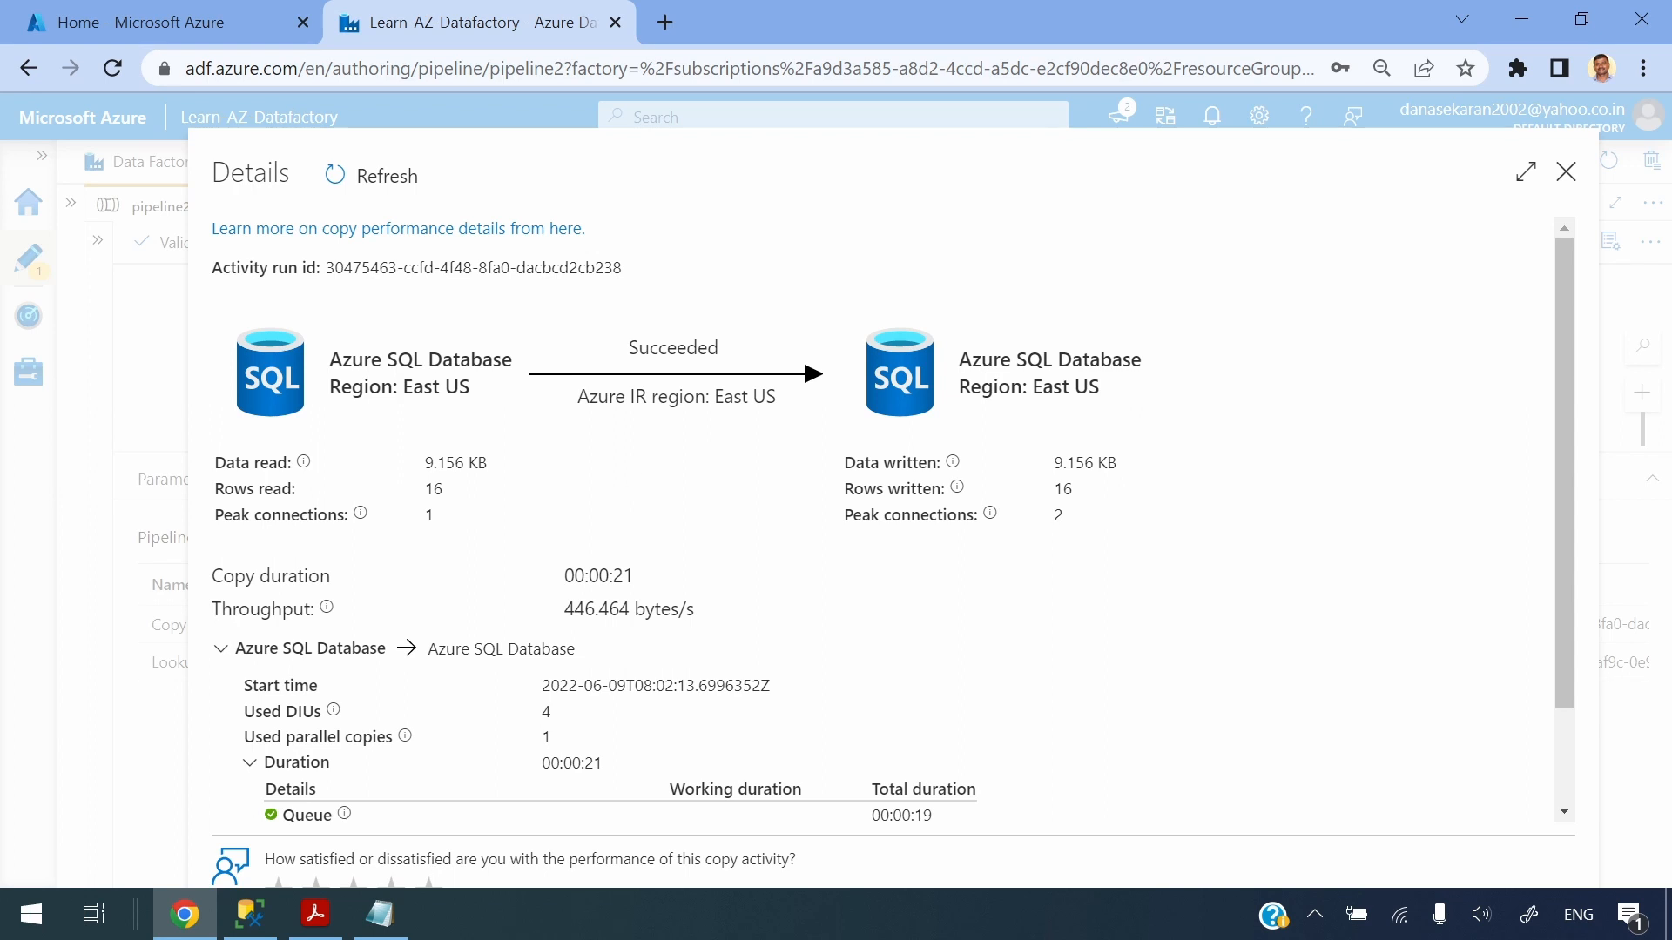
drag(1093, 488, 988, 491)
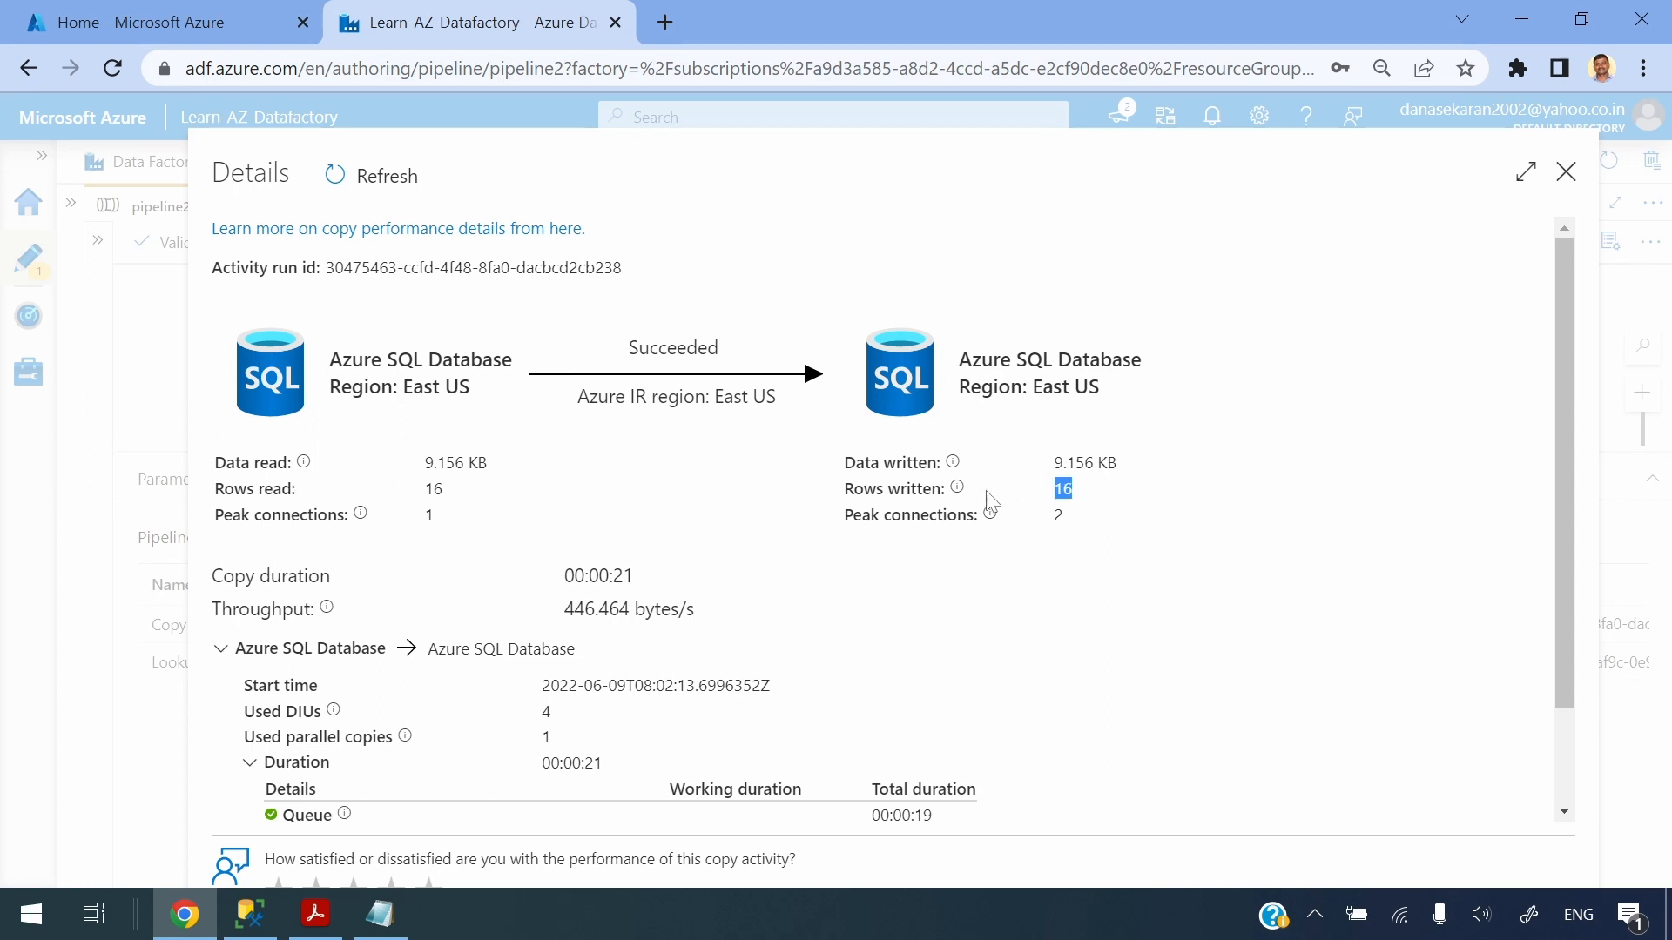
click(1566, 172)
Re-run the tblsuperstores_stg query to check the loaded staging rows, then return to the pipeline
key(alt+Tab)
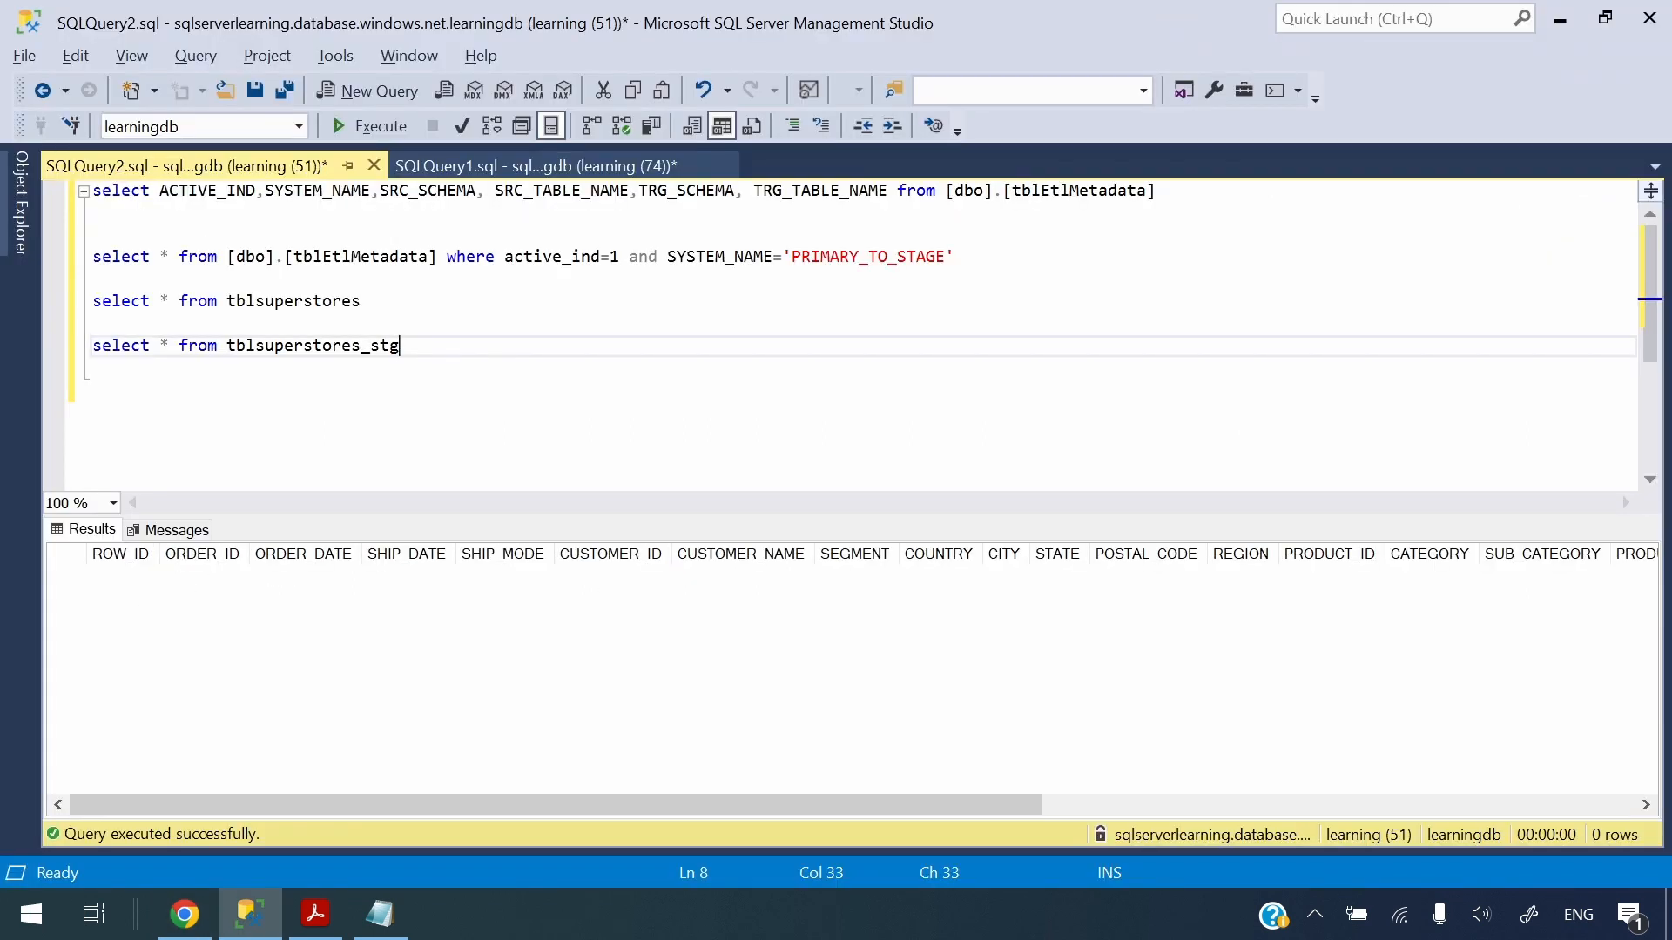
drag(404, 330, 141, 346)
click(403, 346)
drag(402, 346, 93, 345)
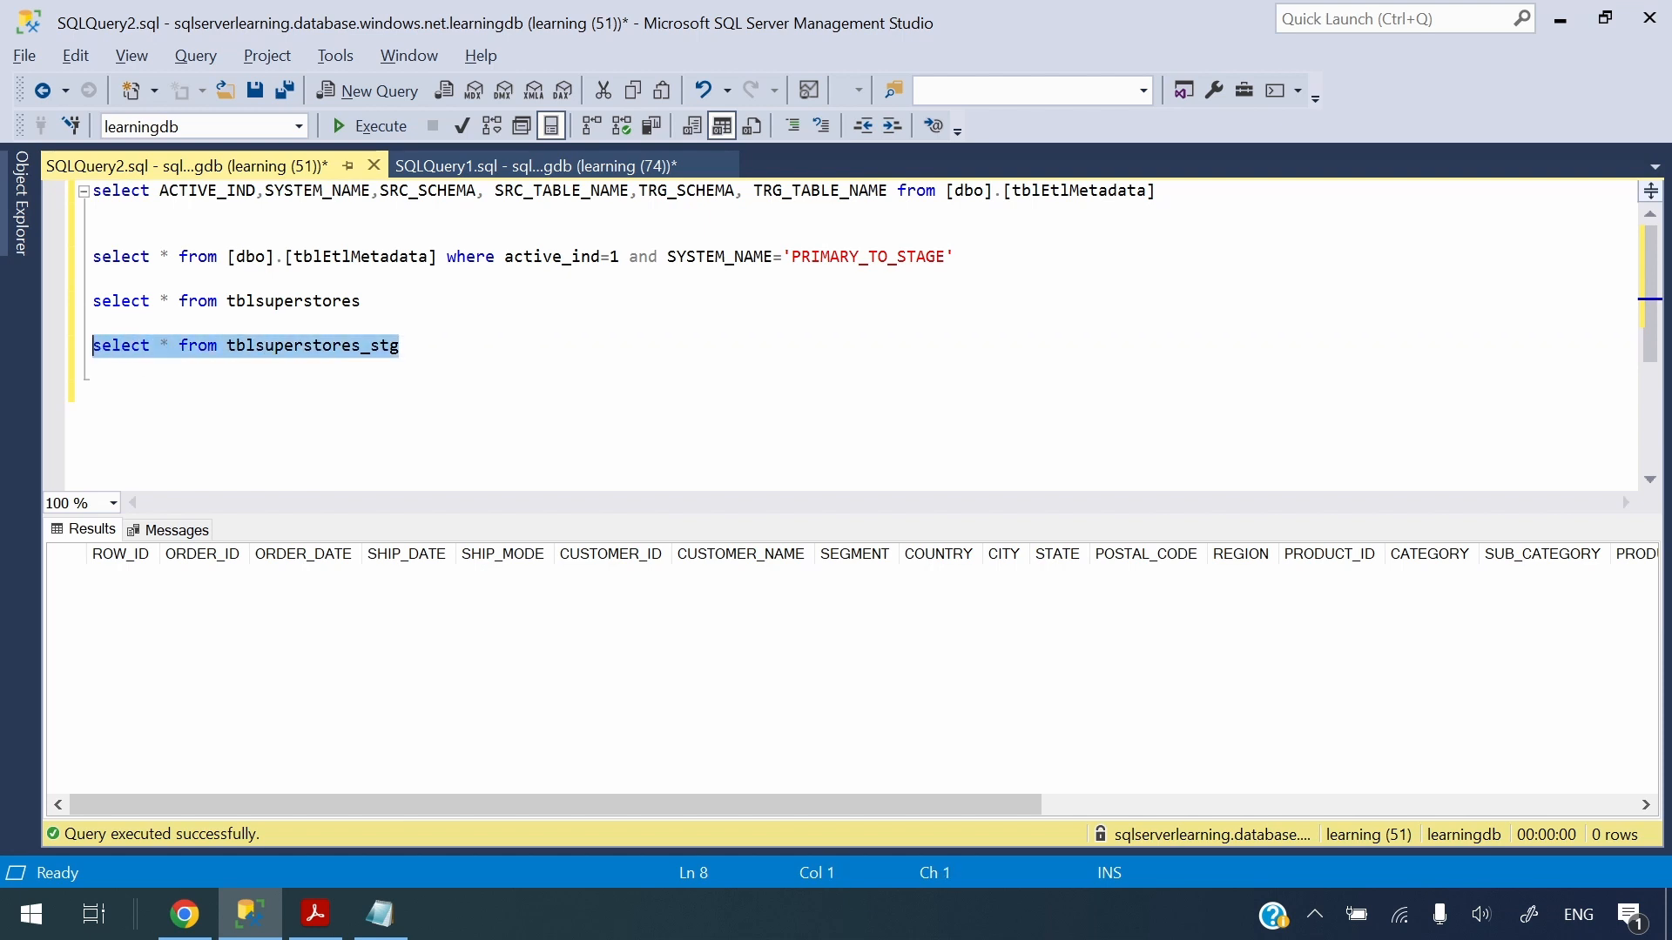
click(370, 126)
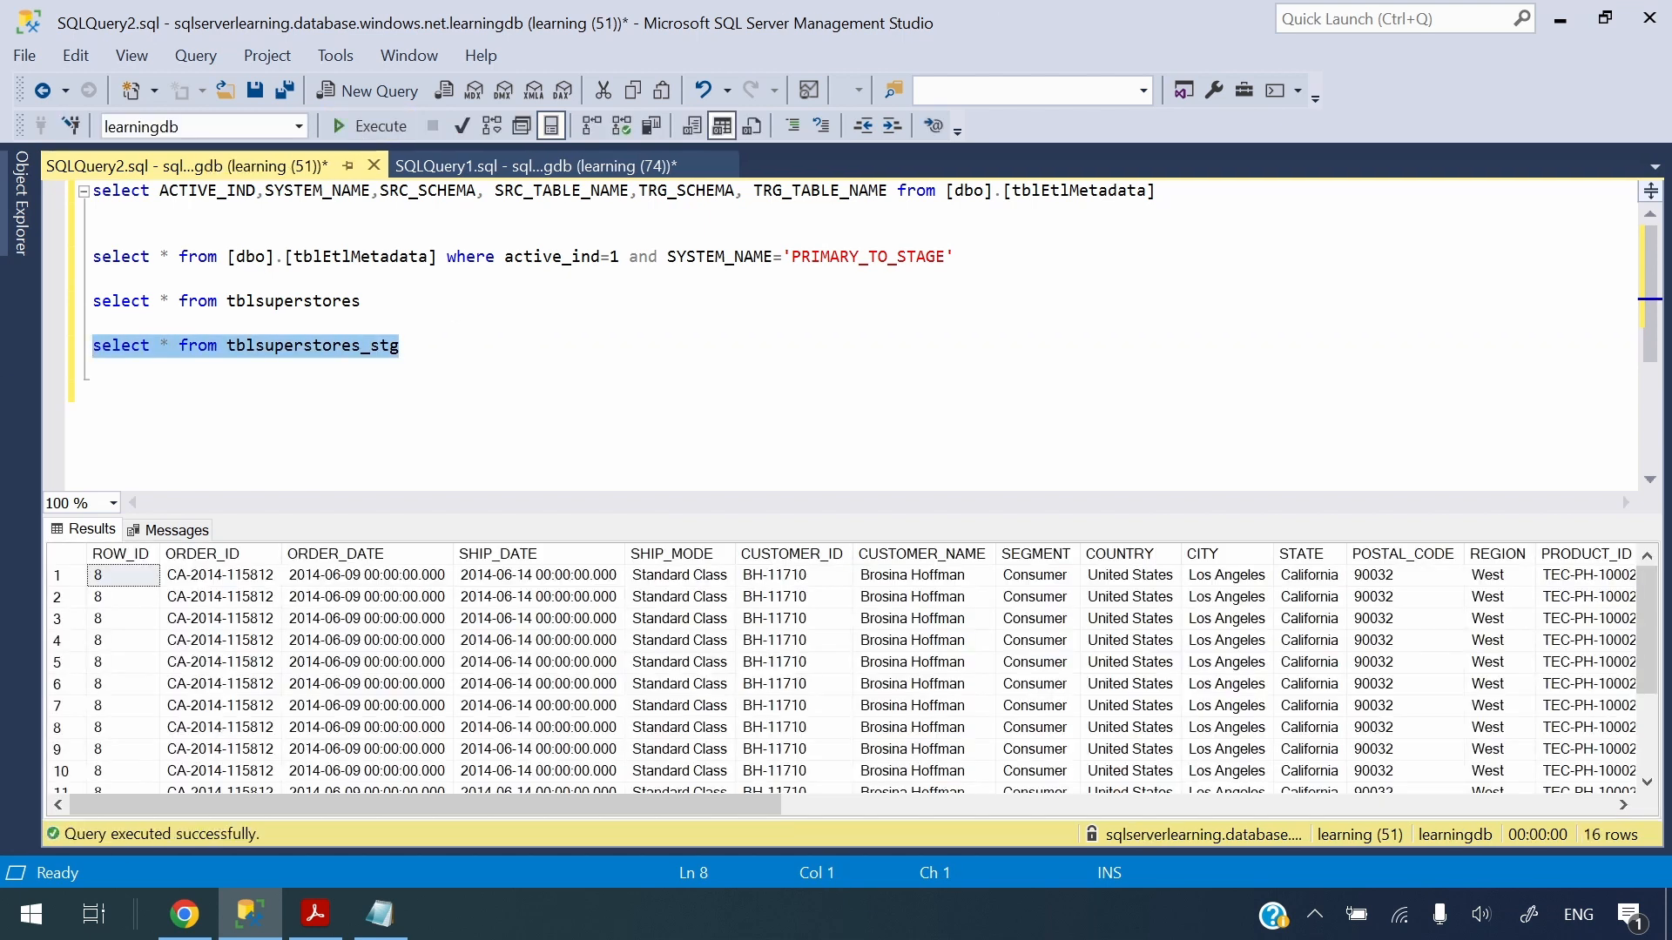
scroll(243, 675, down, 2)
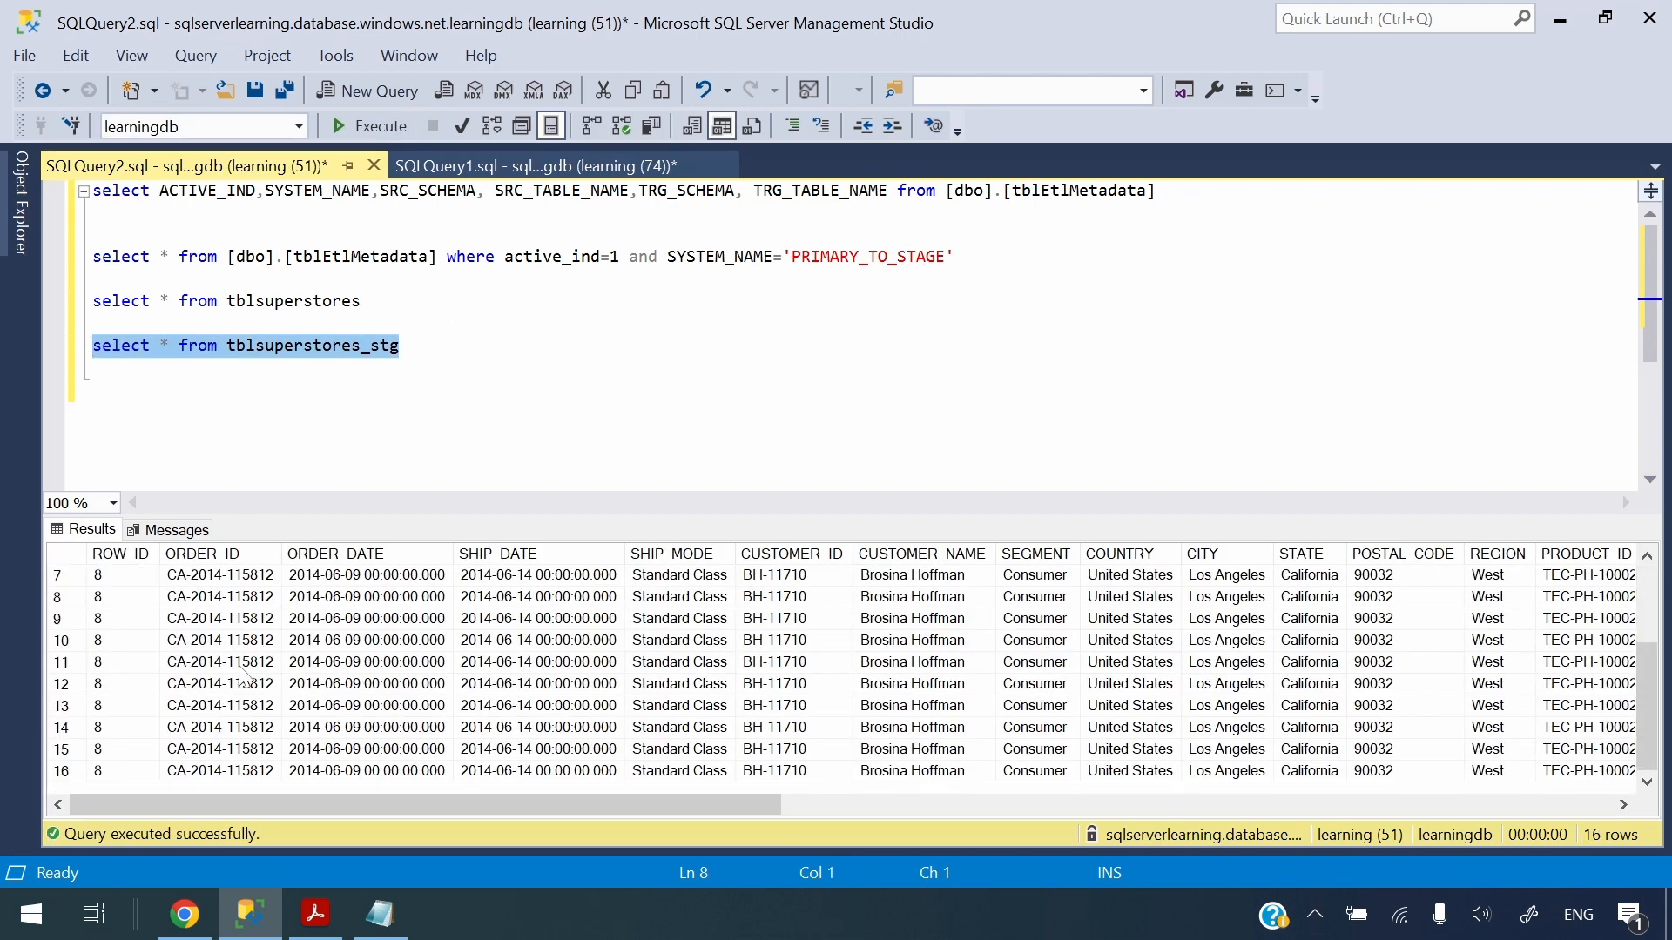
key(alt+Tab)
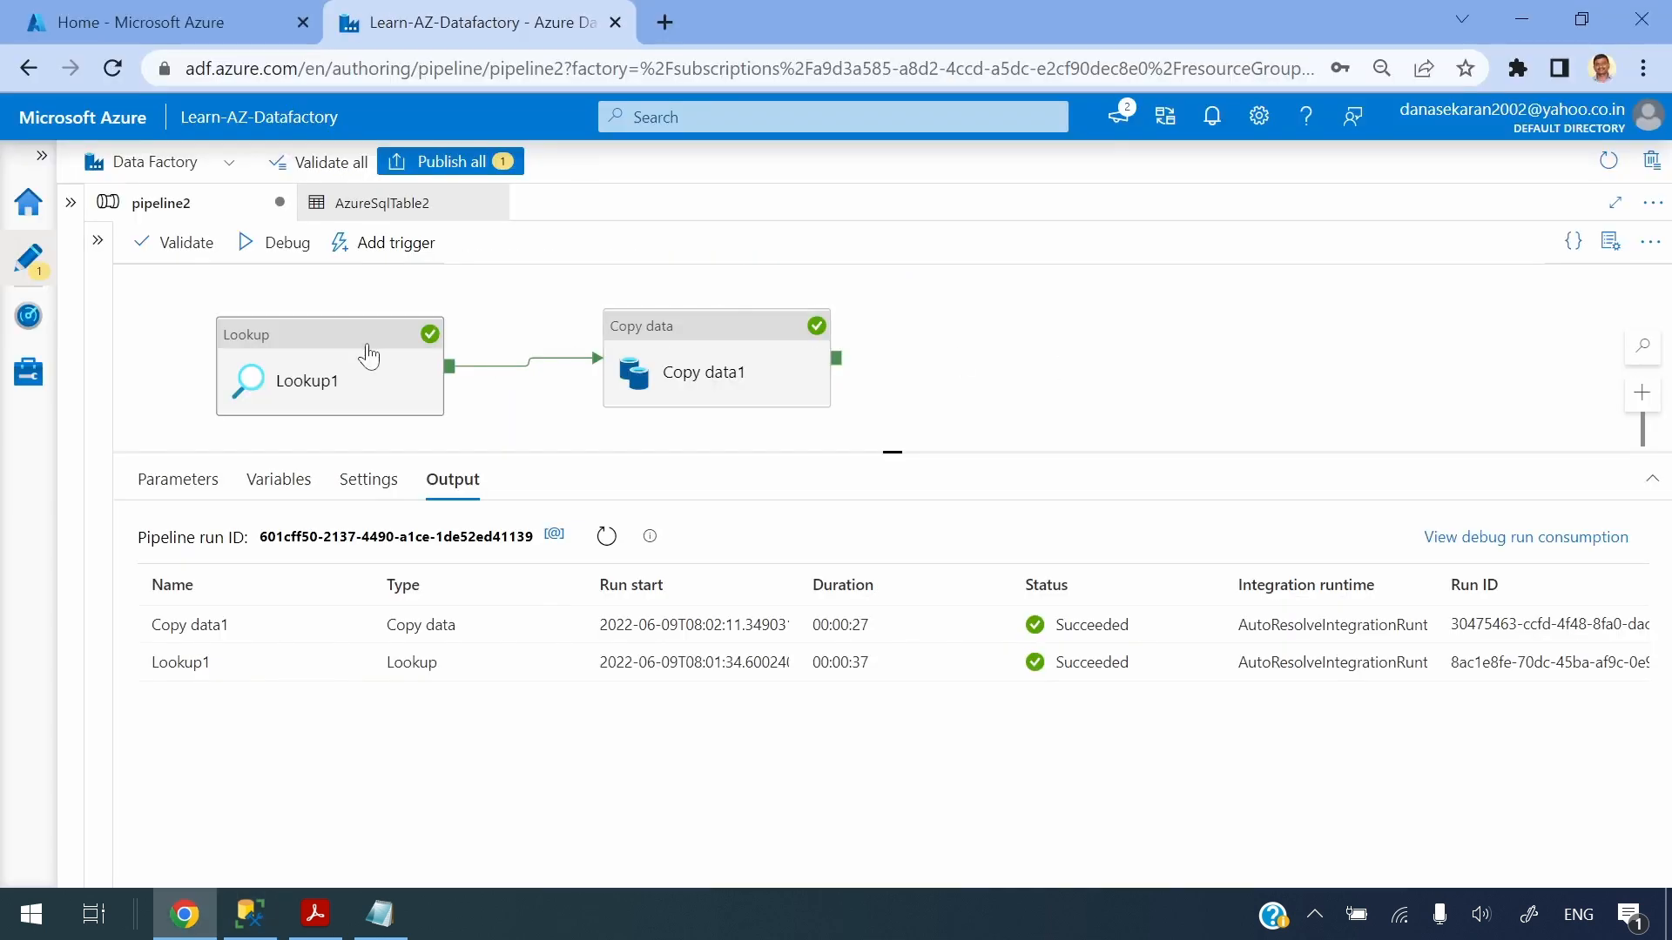
Re-run the filtered tblEtlMetadata query and return to the pipeline's debug output
key(alt+Tab)
drag(954, 257, 91, 256)
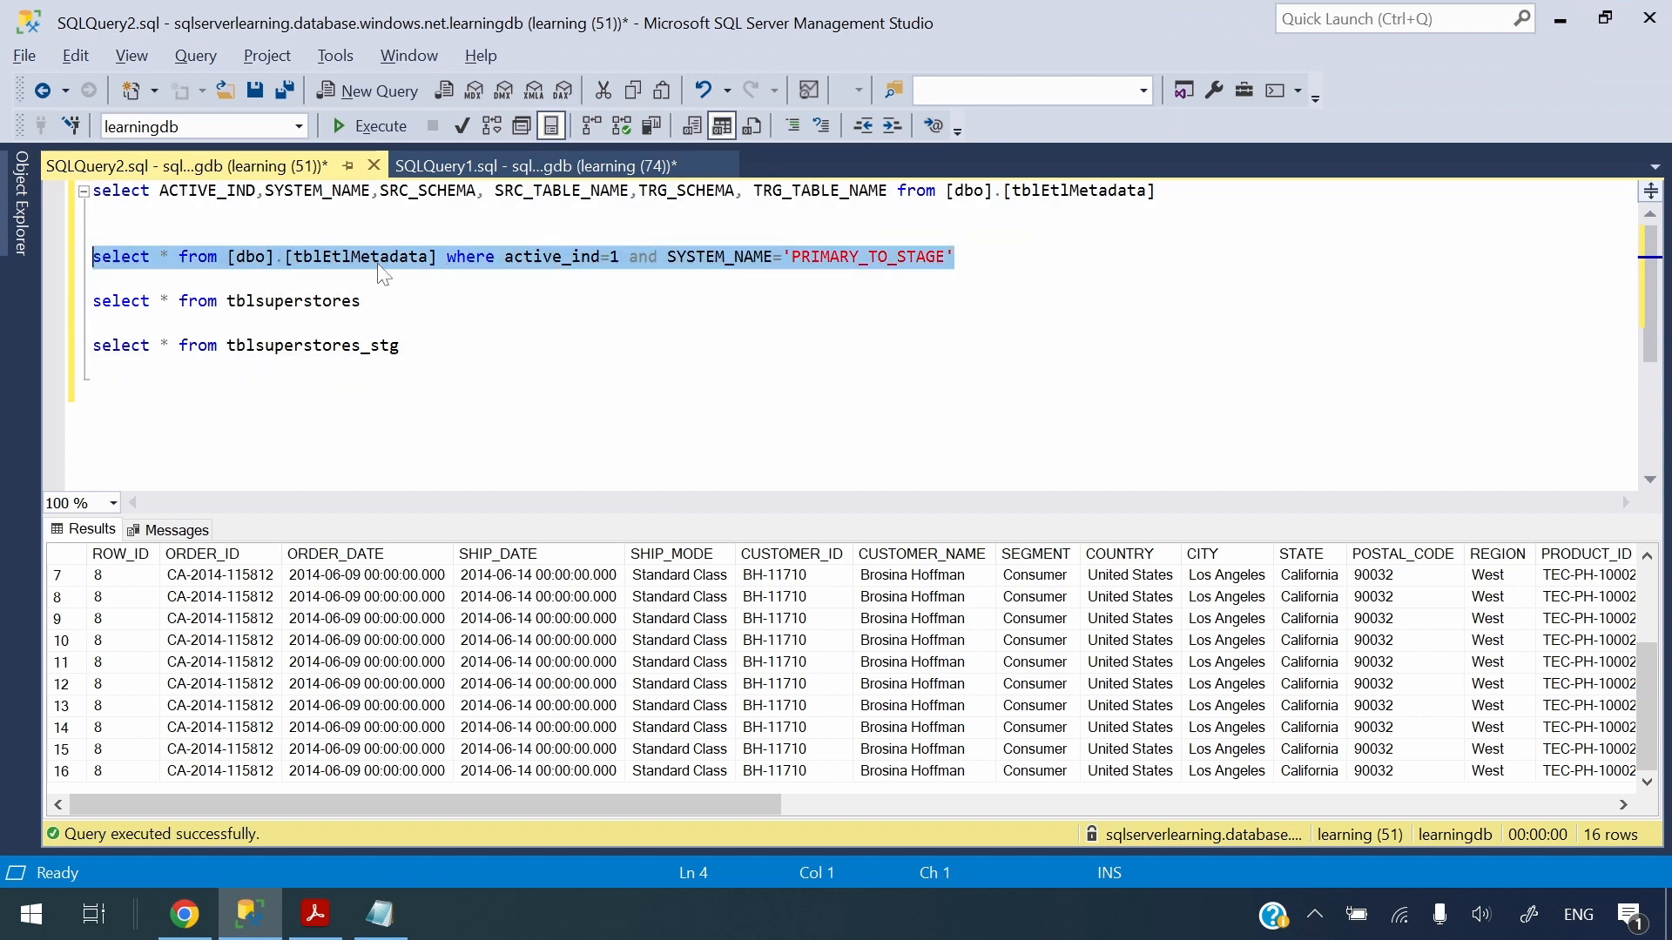
click(336, 126)
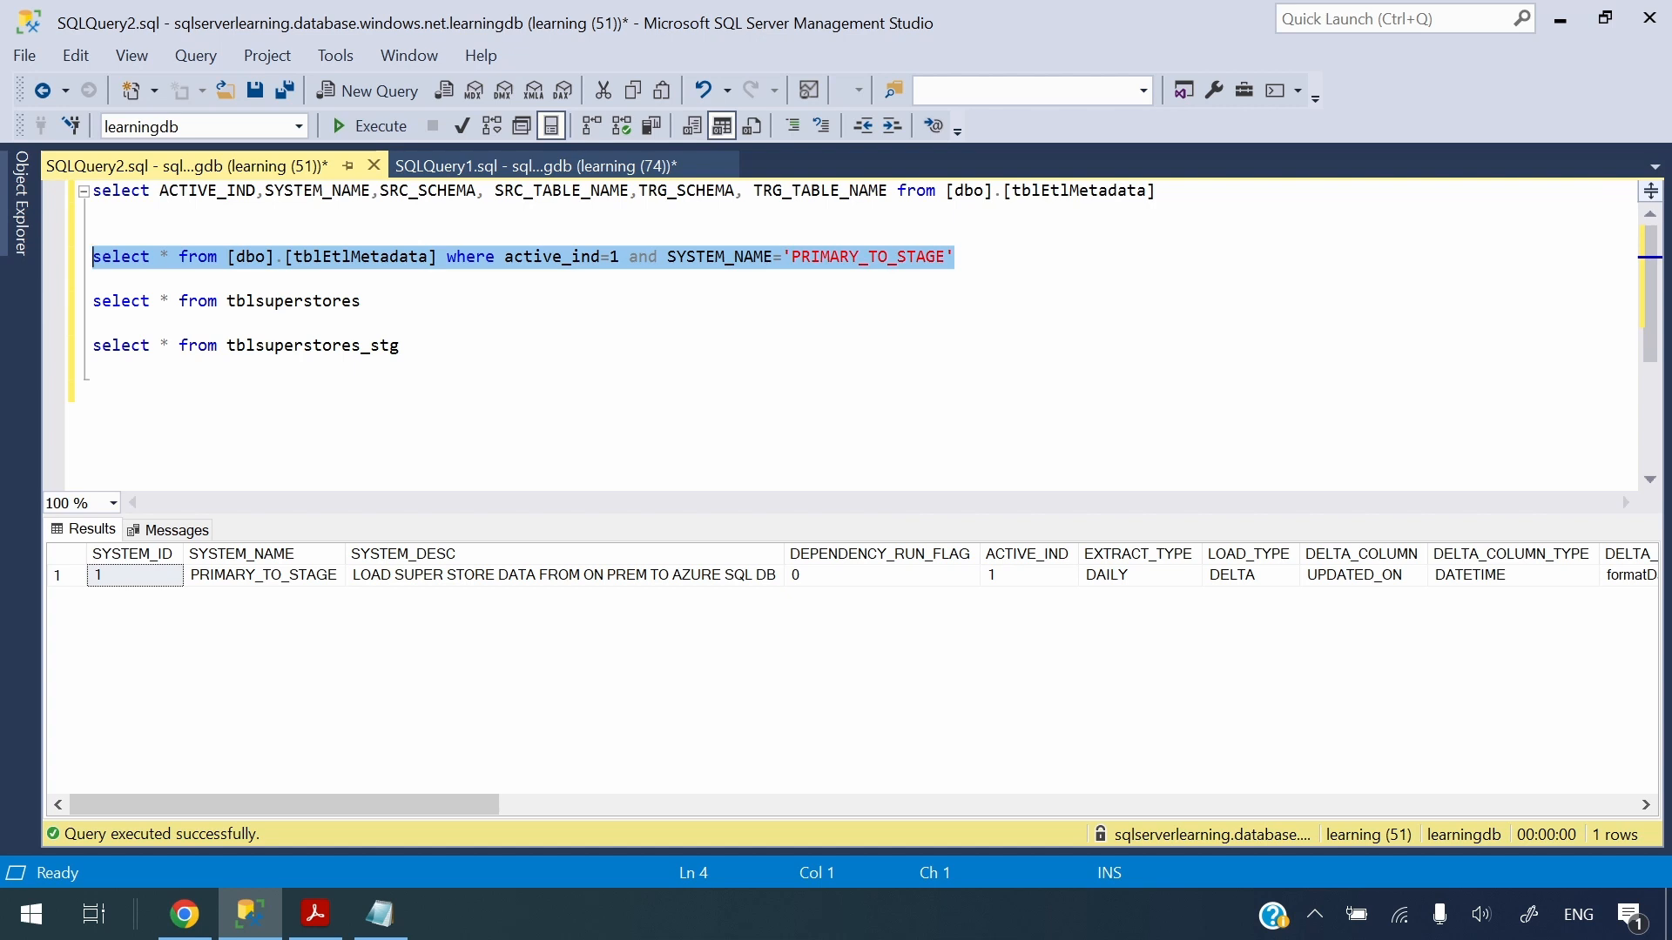
key(alt+Tab)
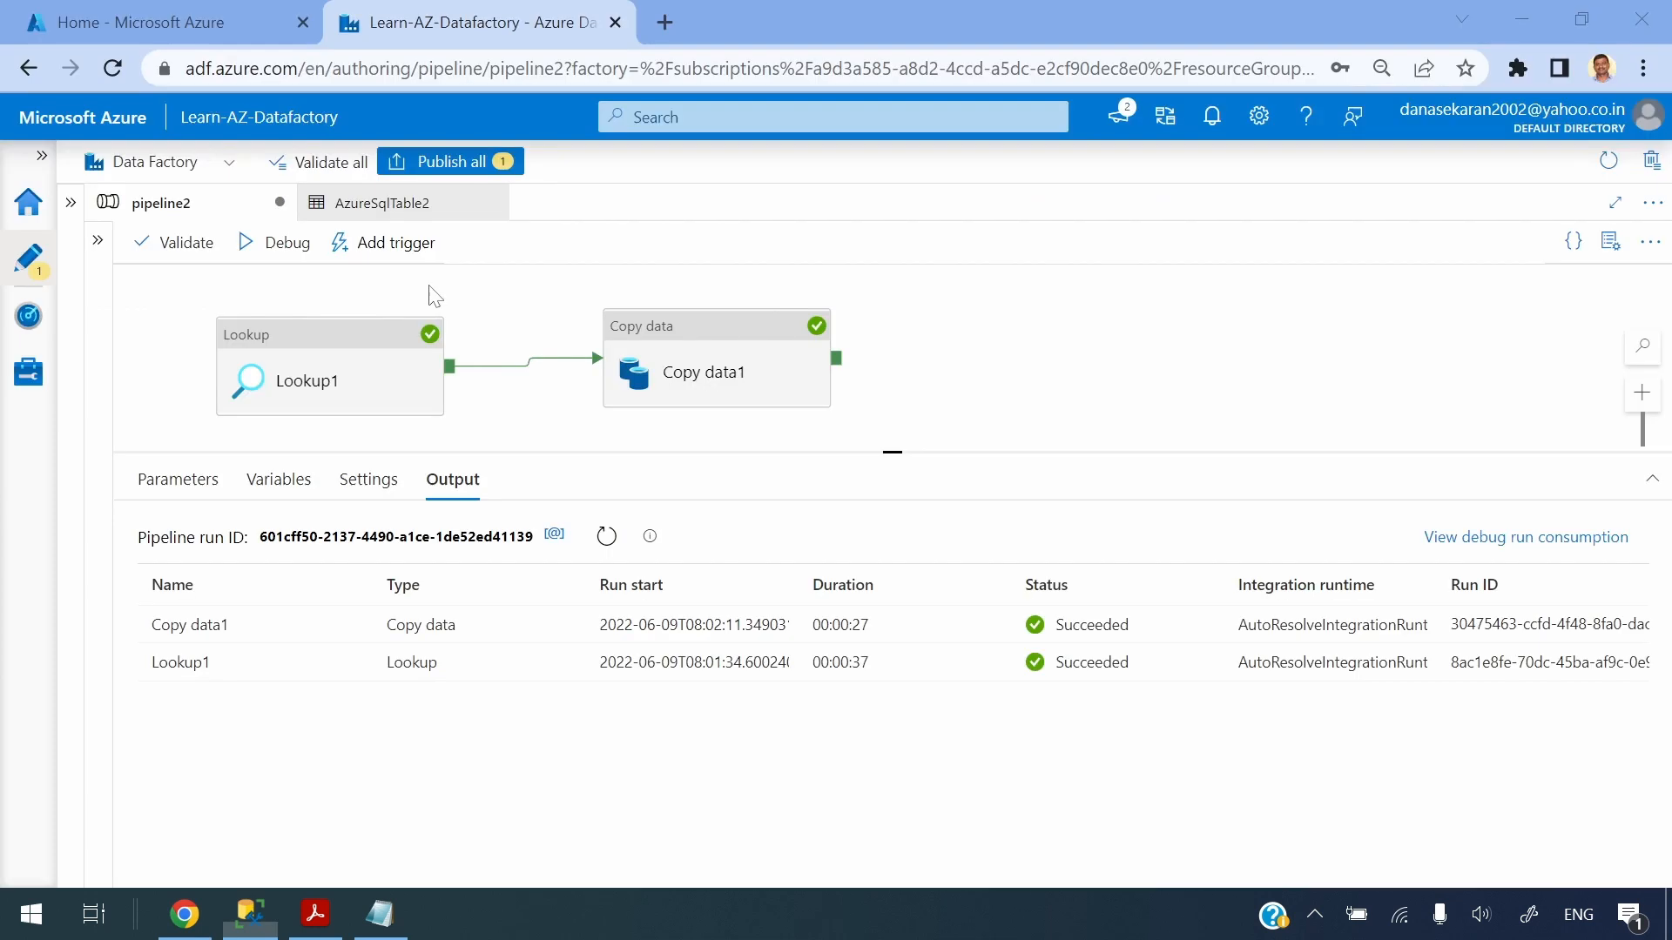